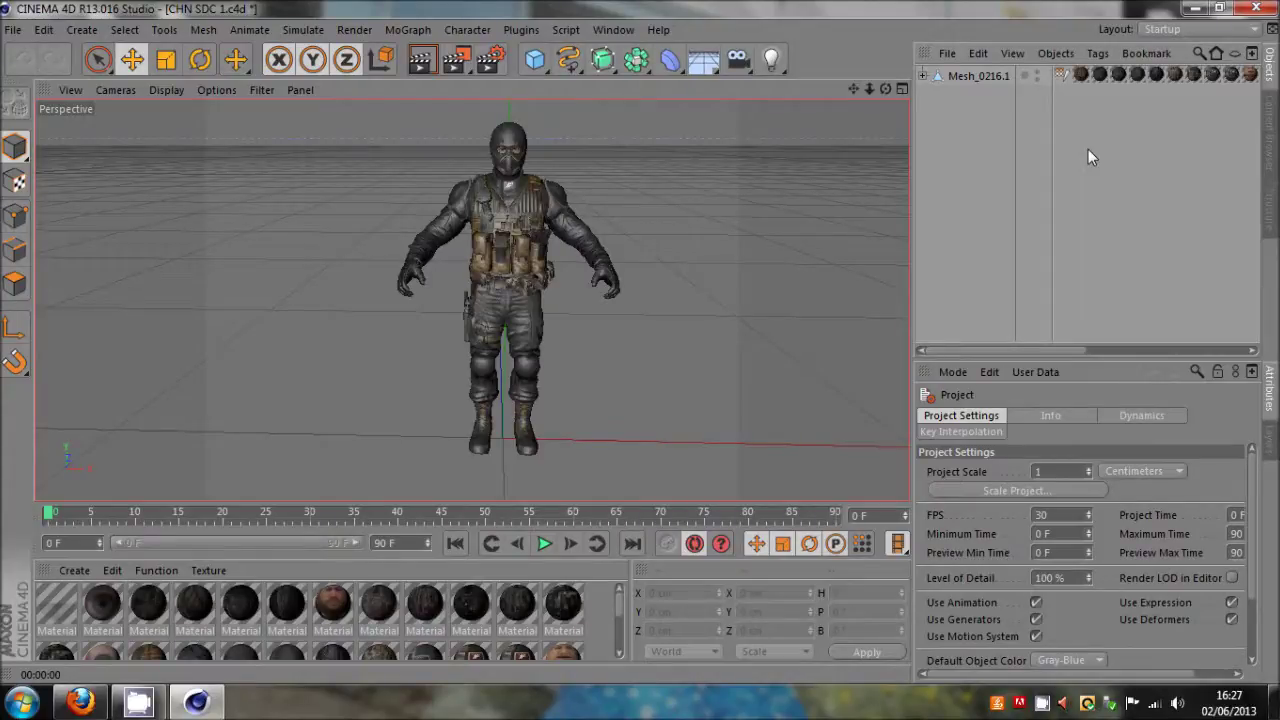
left_click(922, 76)
left_click(922, 76)
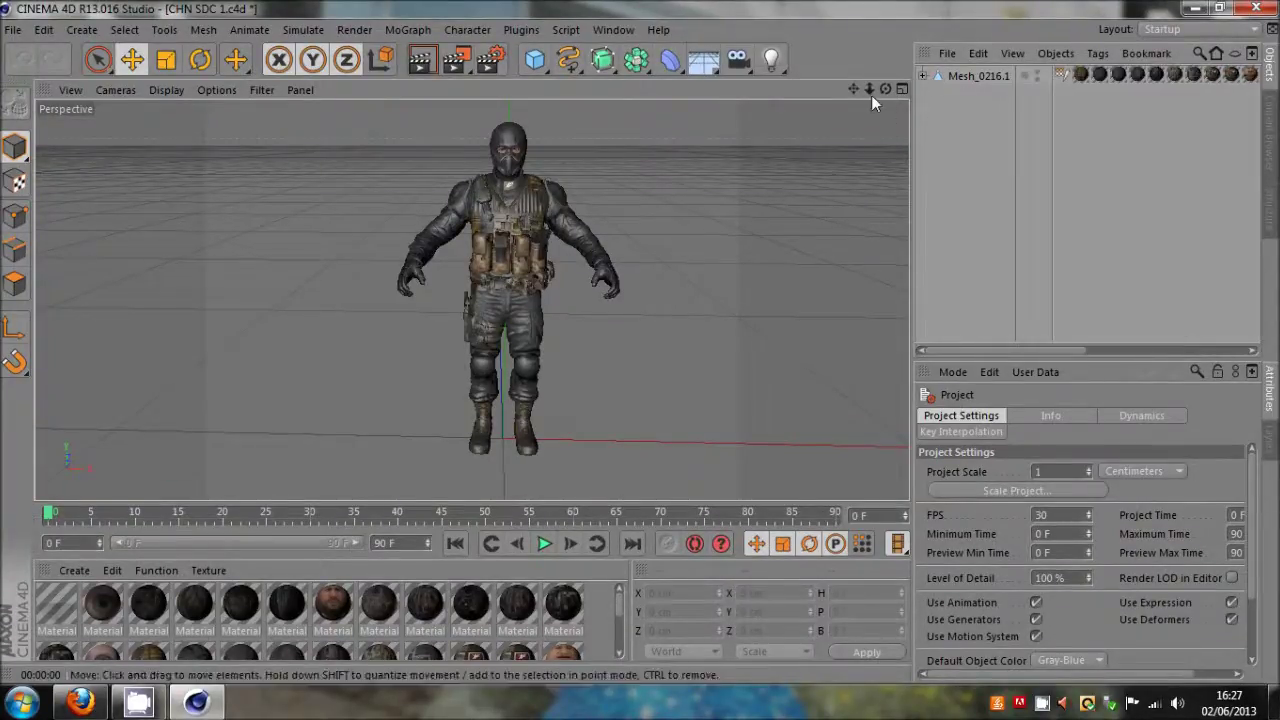
right_click_drag(639, 341, 639, 341, "alt")
left_click_drag(639, 341, 640, 343, "alt")
scroll(498, 246, "up", 5)
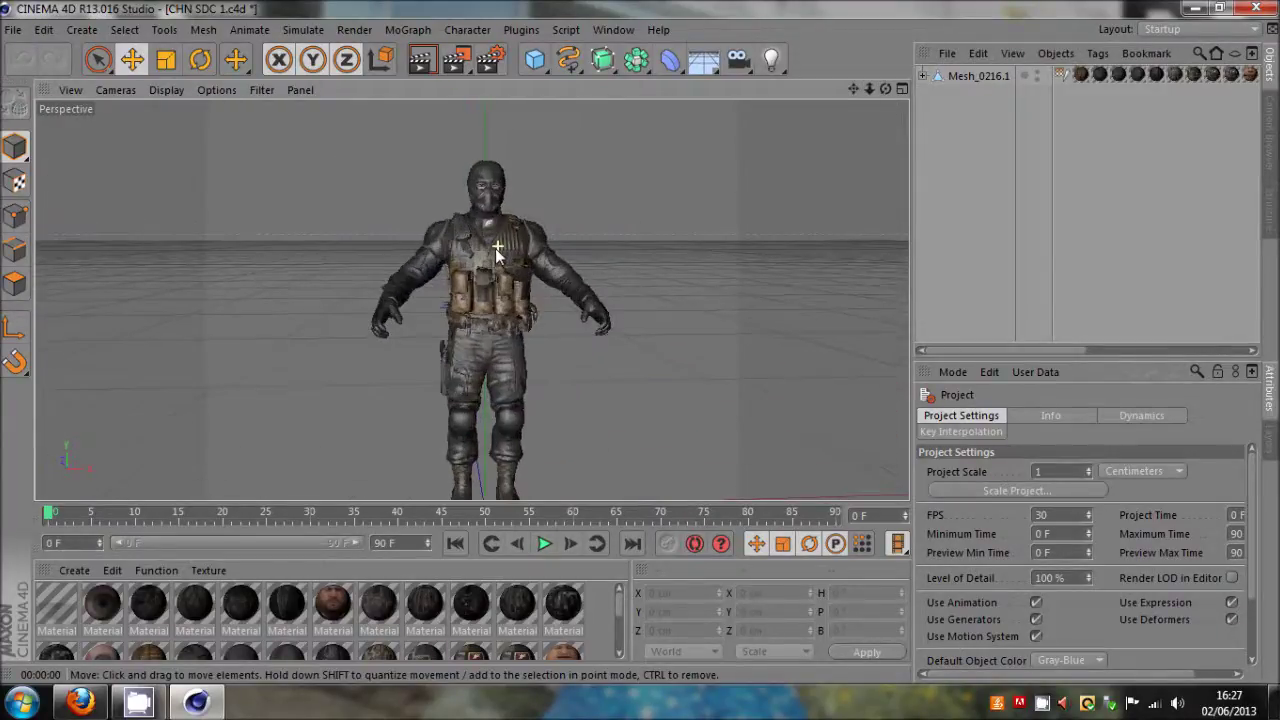
Step: Show the Skeleton in the viewport, and delete the weight tag and the Skin object from Mesh_0216.1
left_click(923, 76)
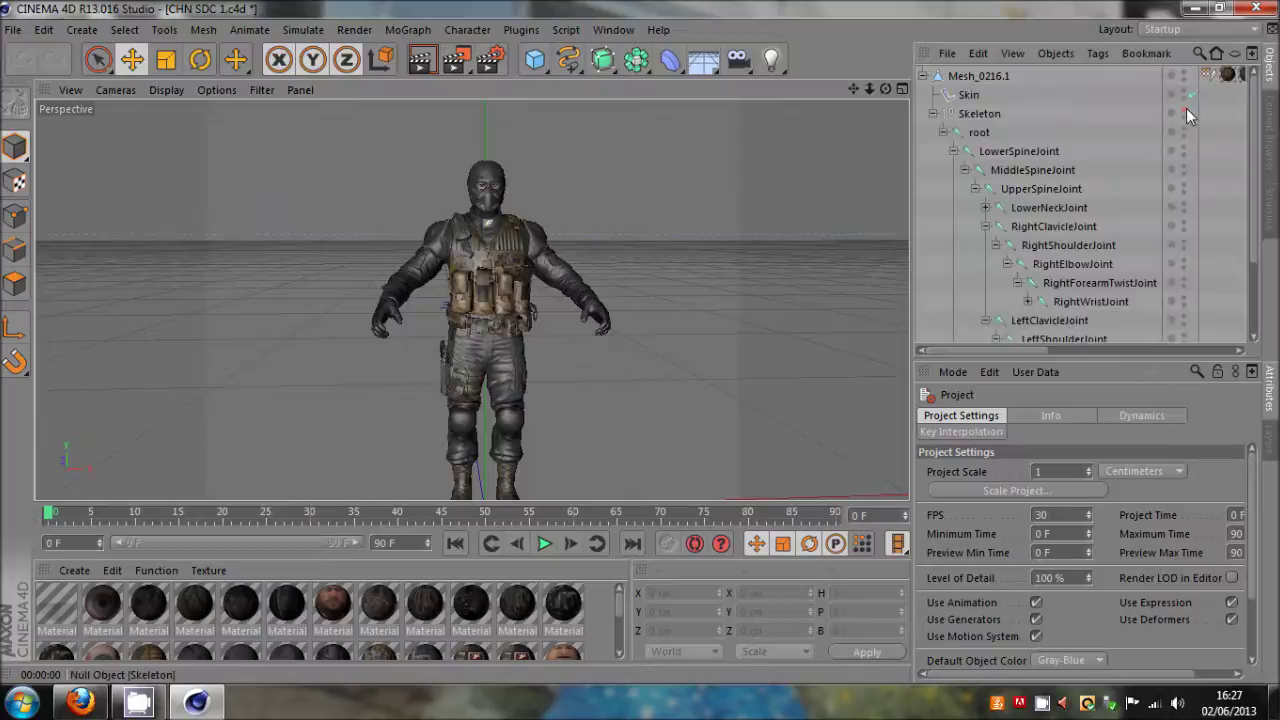
left_click(1186, 110)
left_click(1207, 76)
key("Delete")
left_click(974, 95)
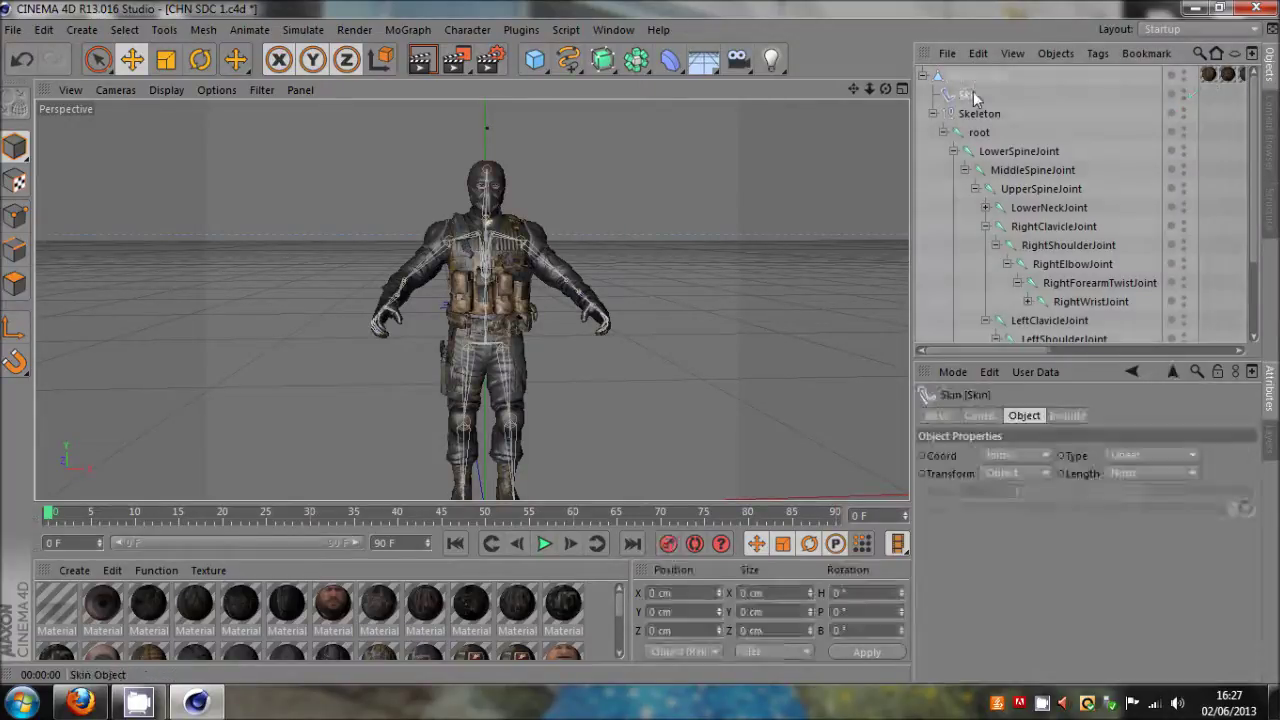
key("Delete")
Step: Reparent RightWristJoint directly under RightElbowJoint and delete RightForearmTwistJoint
left_click_drag(640, 346, 640, 349, "alt")
left_click(1064, 268)
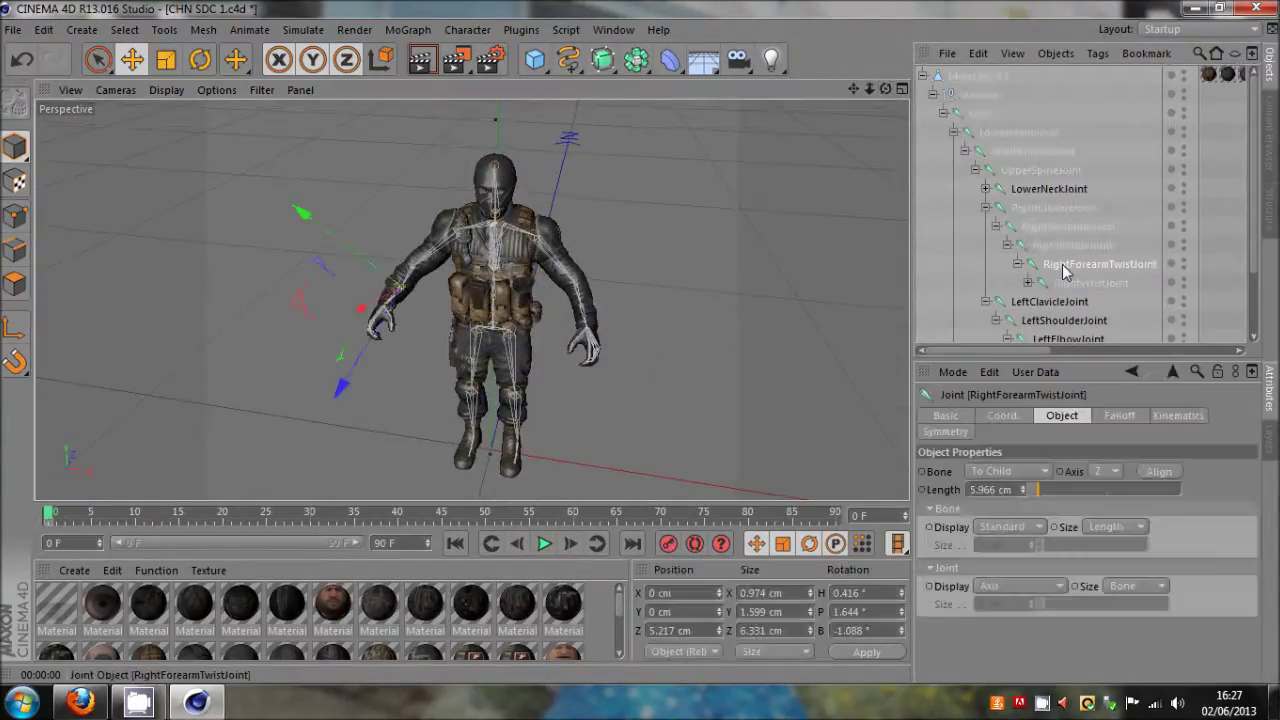
left_click_drag(1078, 253, 1078, 249)
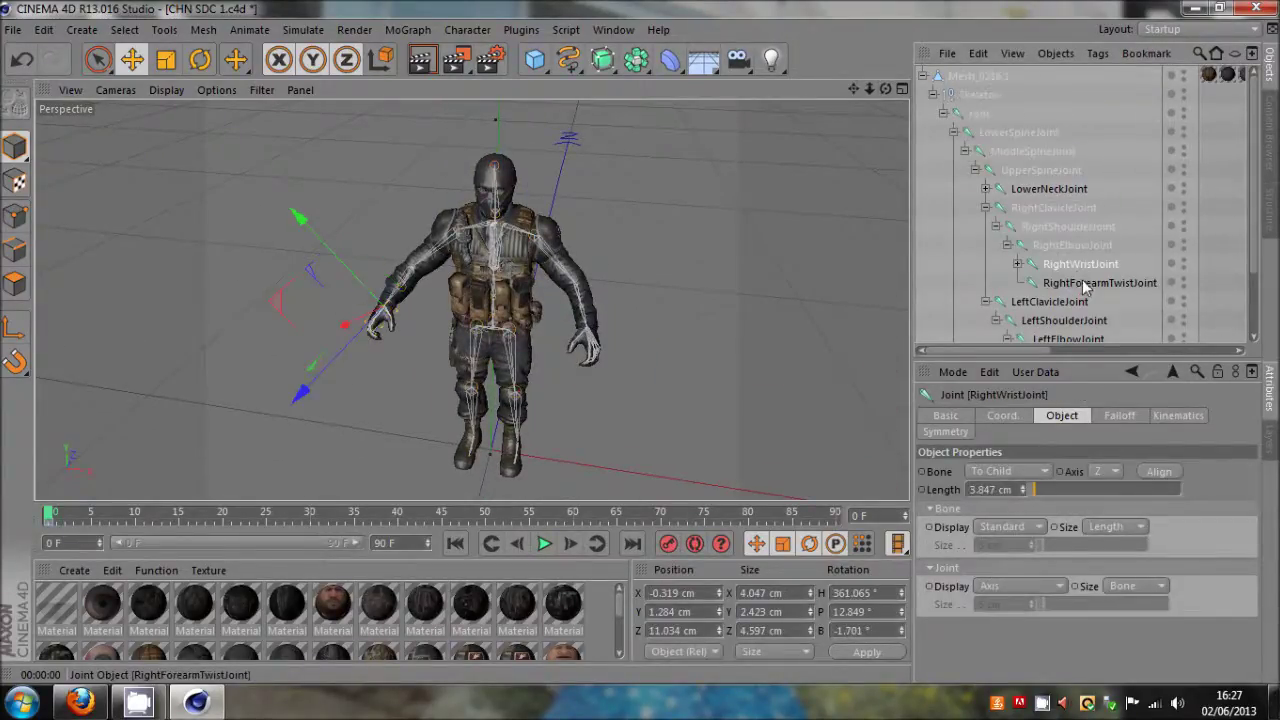
left_click(1086, 286)
key("Delete")
Step: Examine the joints along both forearms and wrists of the soldier from several angles
scroll(575, 284, "up", 5)
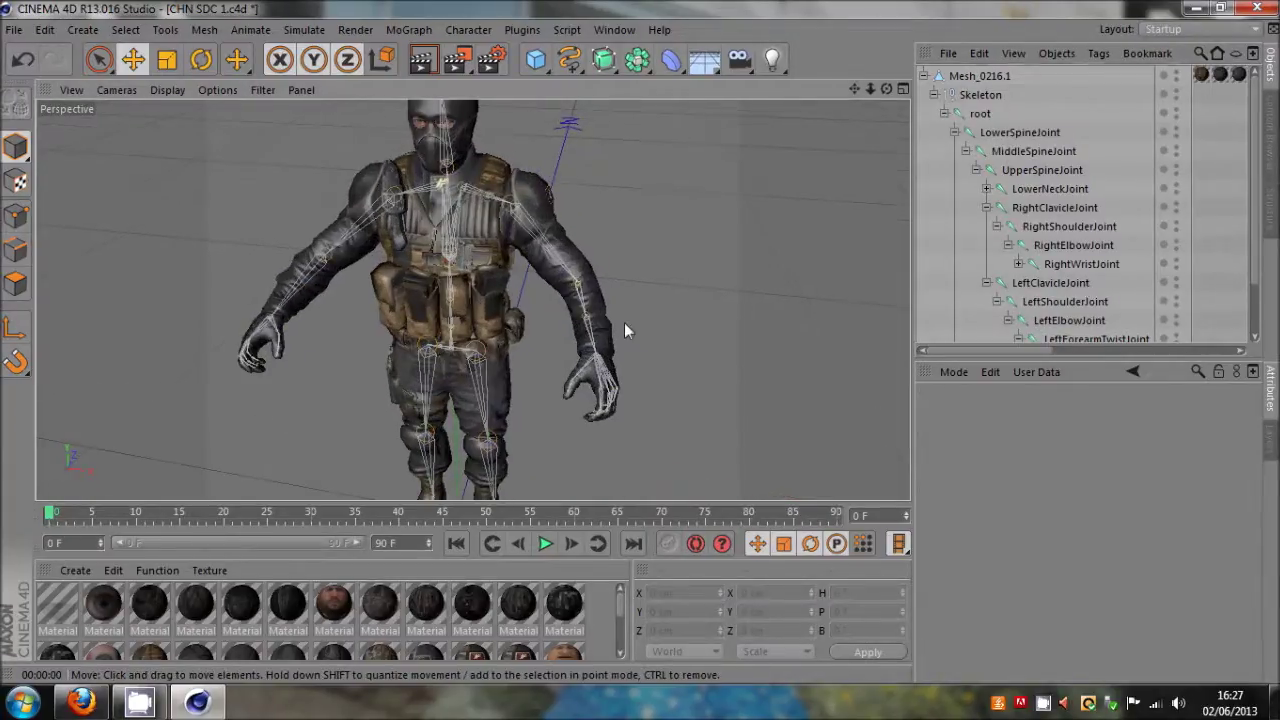
scroll(588, 325, "up", 2)
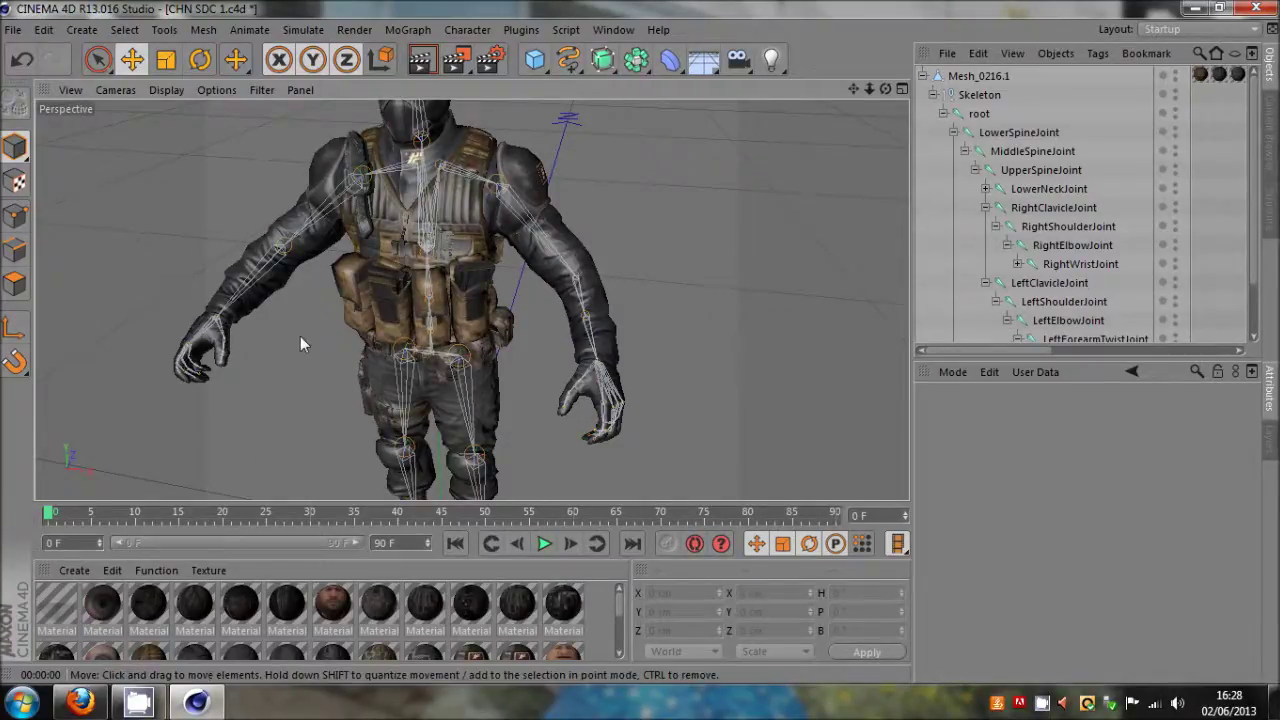
left_click_drag(886, 89, 985, 91)
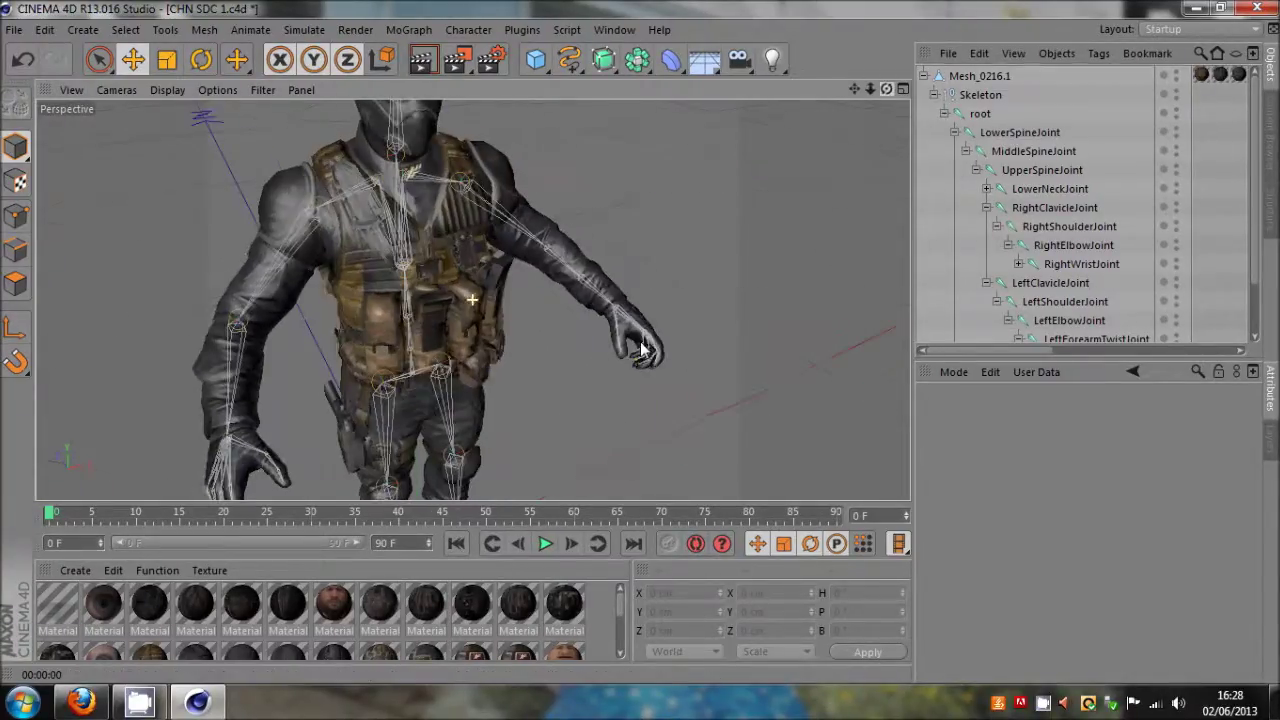
scroll(584, 318, "up", 4)
scroll(580, 250, "up", 3)
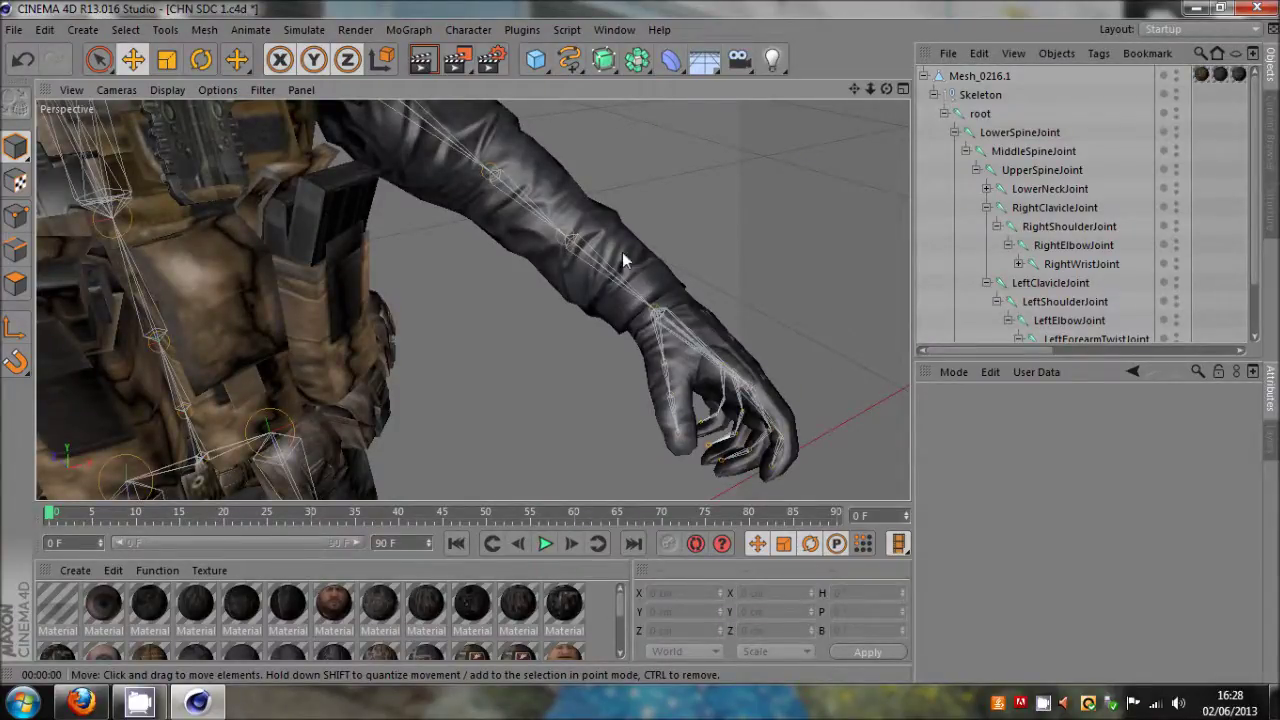
left_click_drag(888, 90, 790, 50)
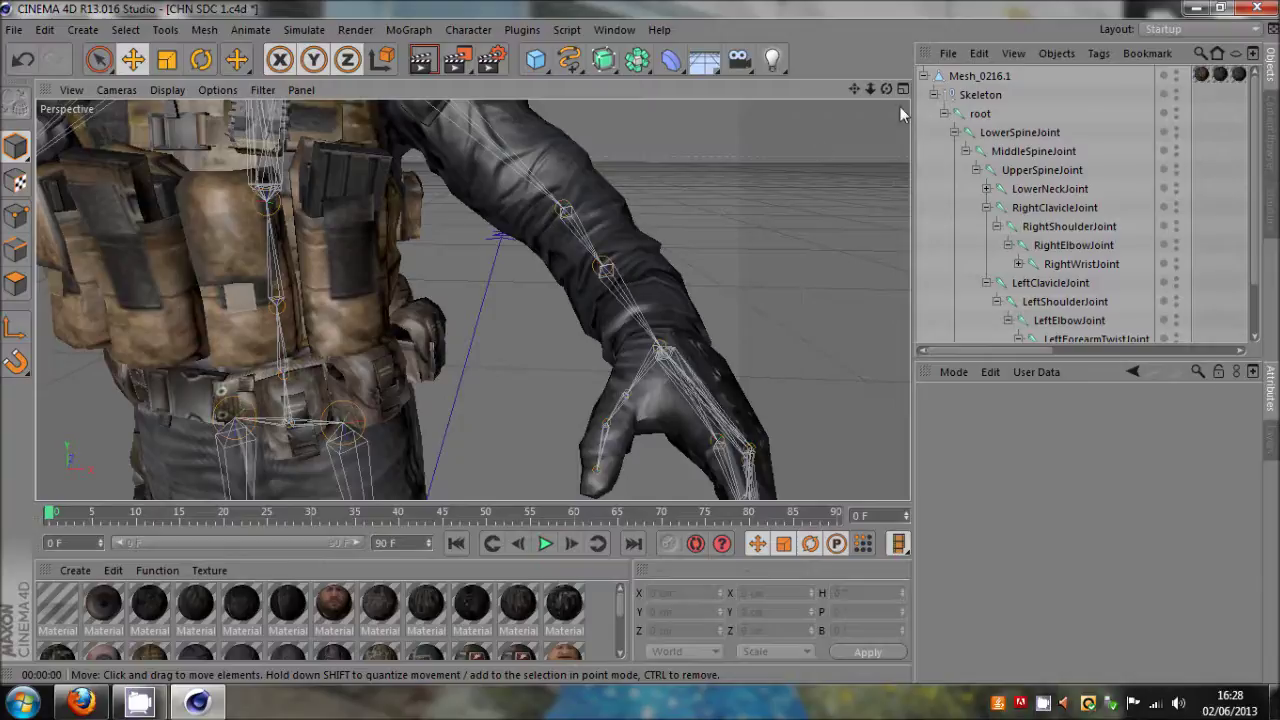
scroll(625, 347, "down", 5)
left_click_drag(885, 90, 640, 341)
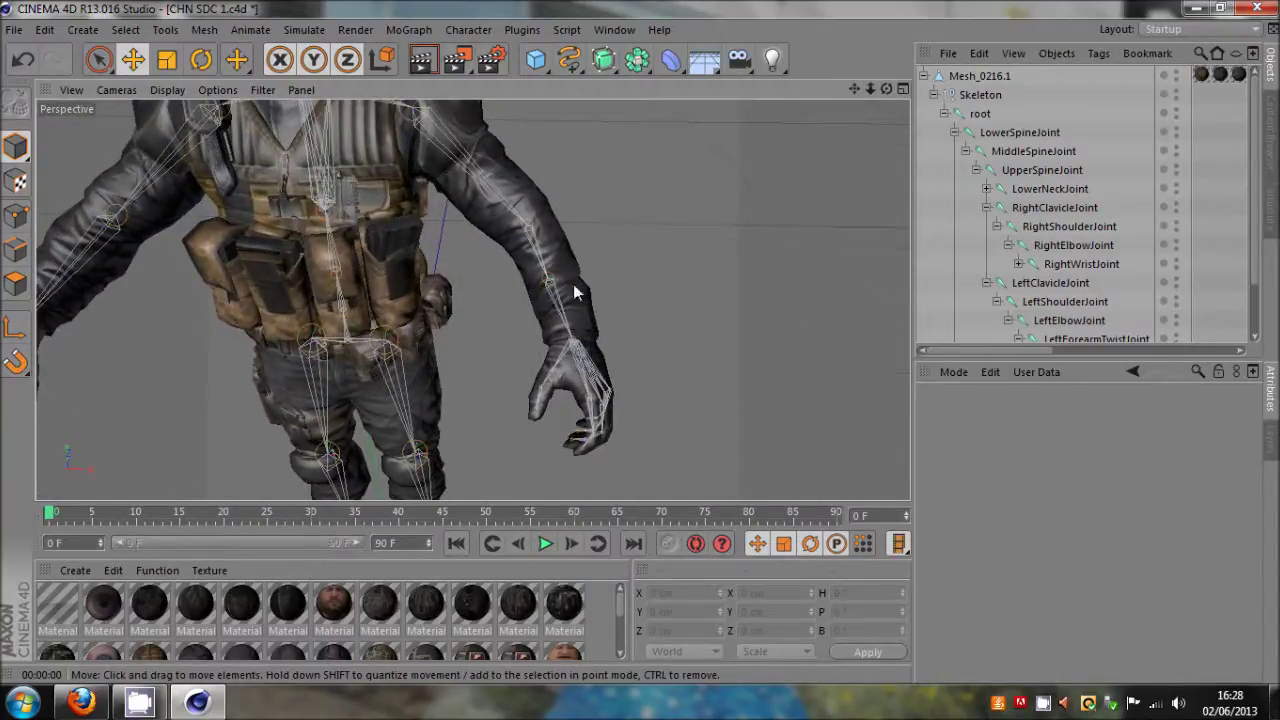
left_click_drag(855, 89, 641, 347)
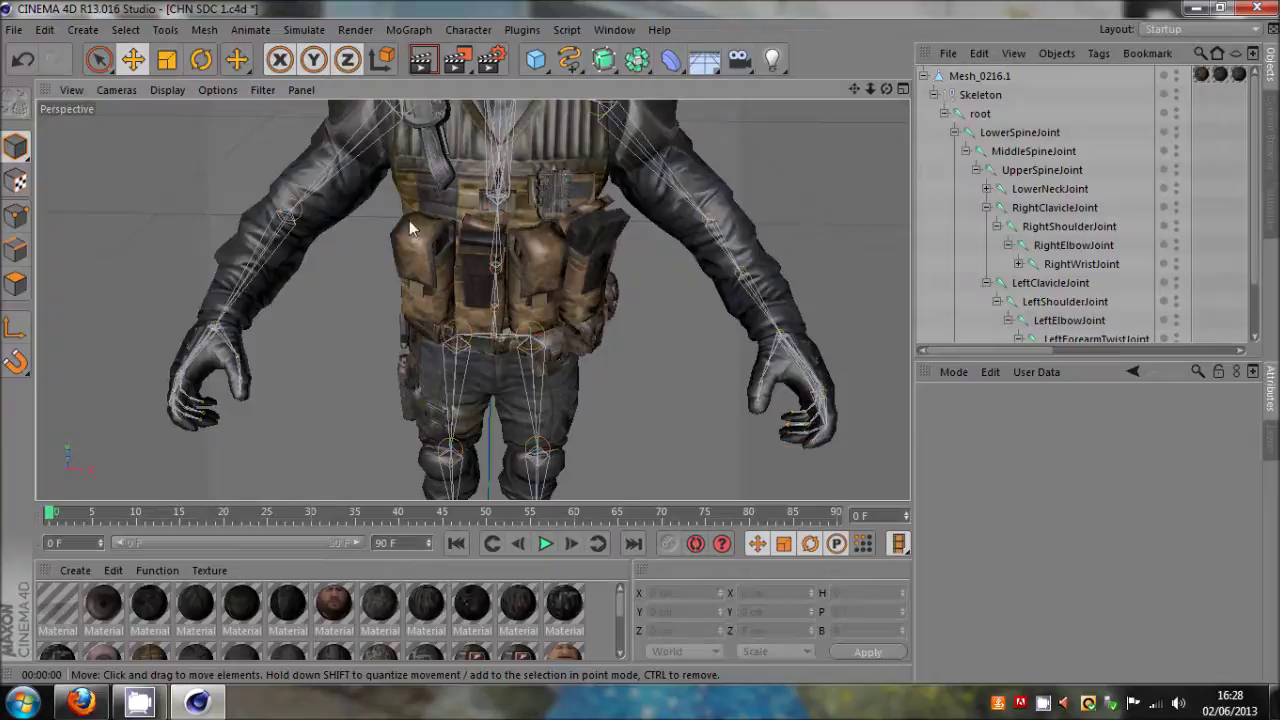
Step: Check where the left elbow, forearm twist and wrist joints sit in the arm and in the hierarchy
scroll(1075, 288, "down", 3)
left_click(1075, 278)
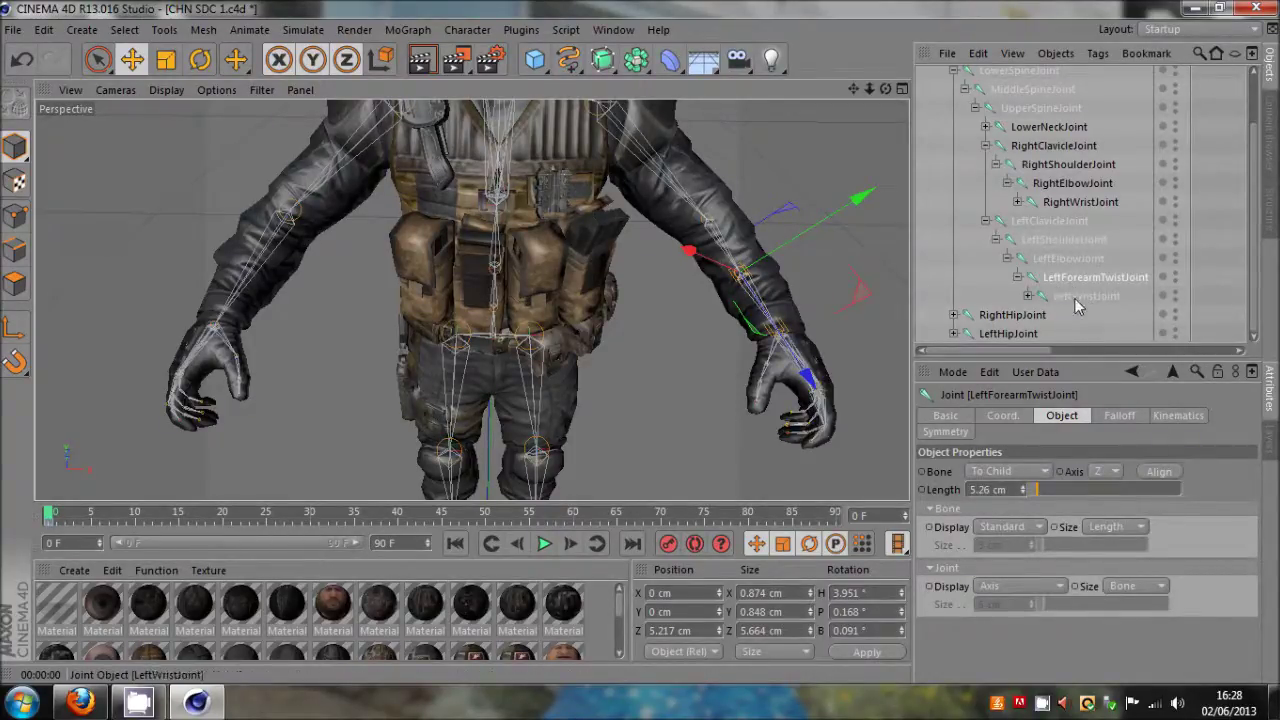
left_click(1062, 297)
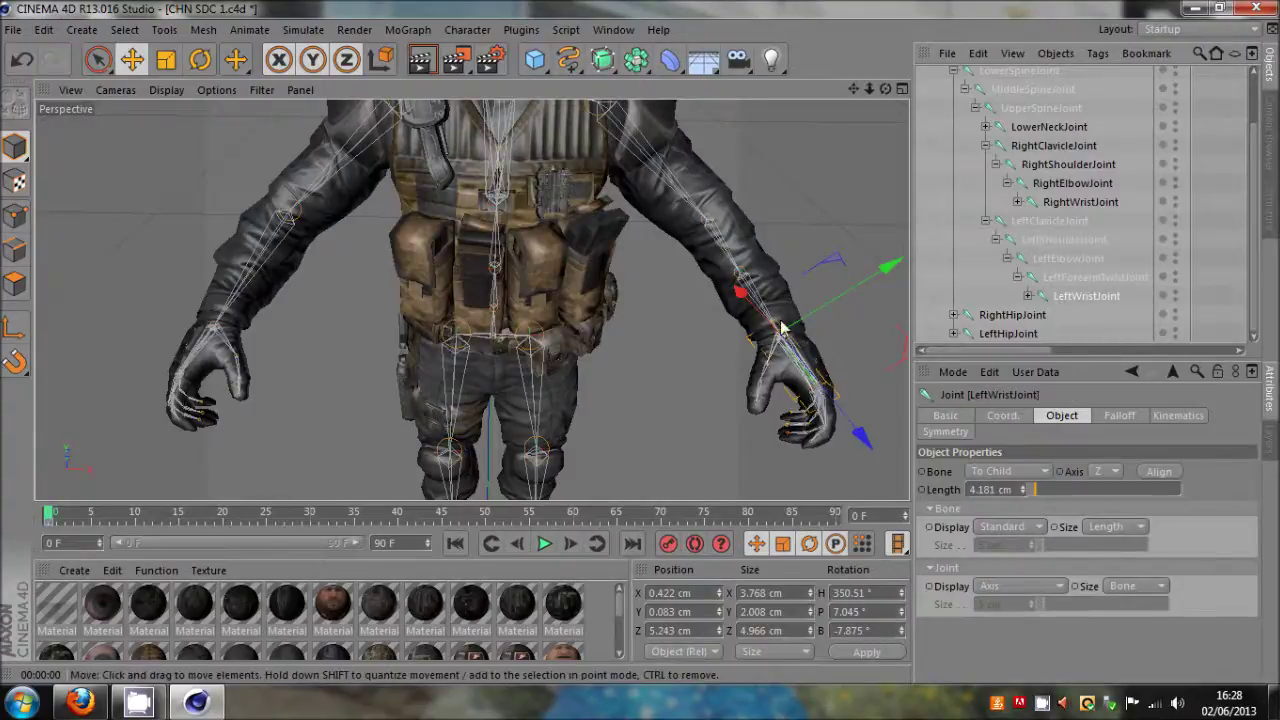
left_click(713, 232)
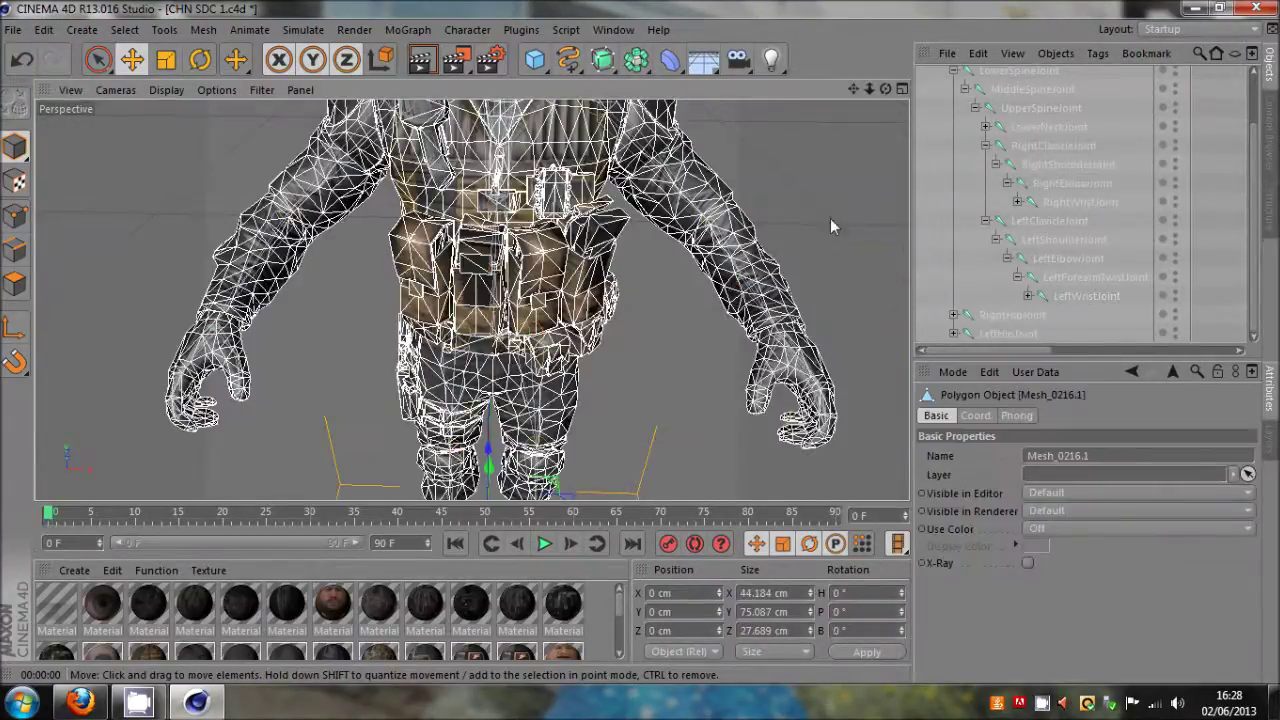
left_click(1106, 230)
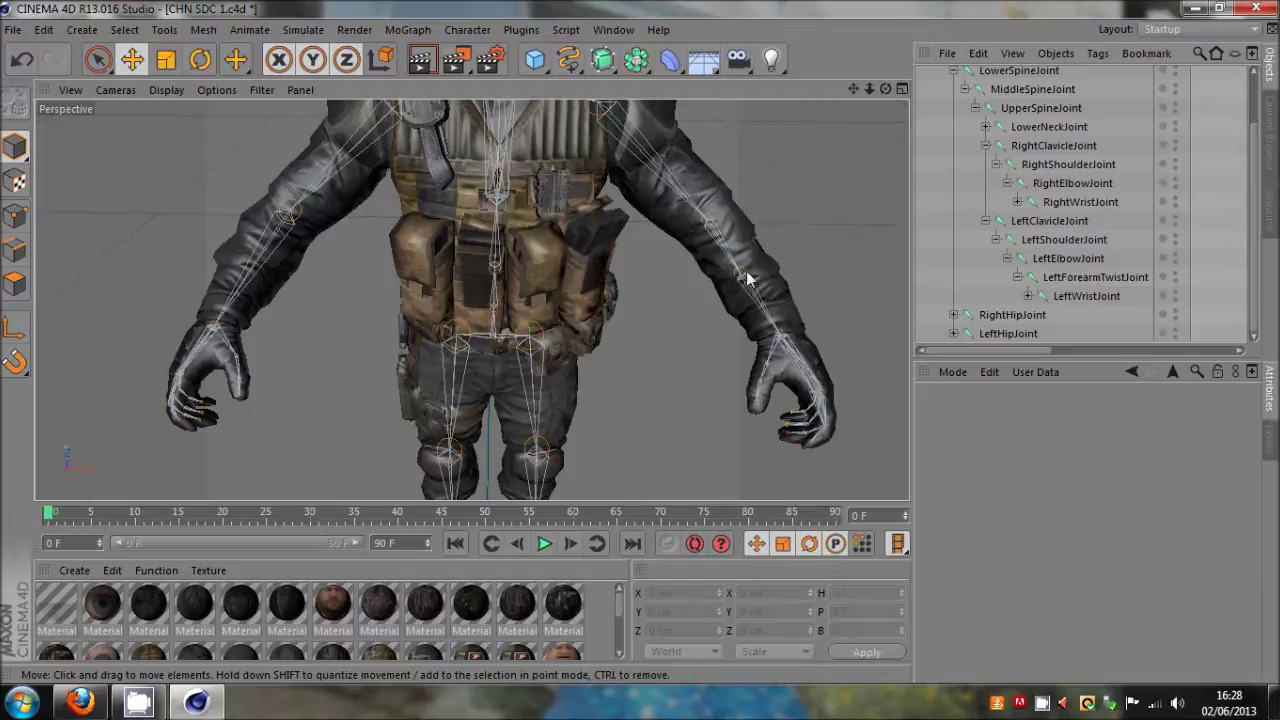
left_click(1045, 262)
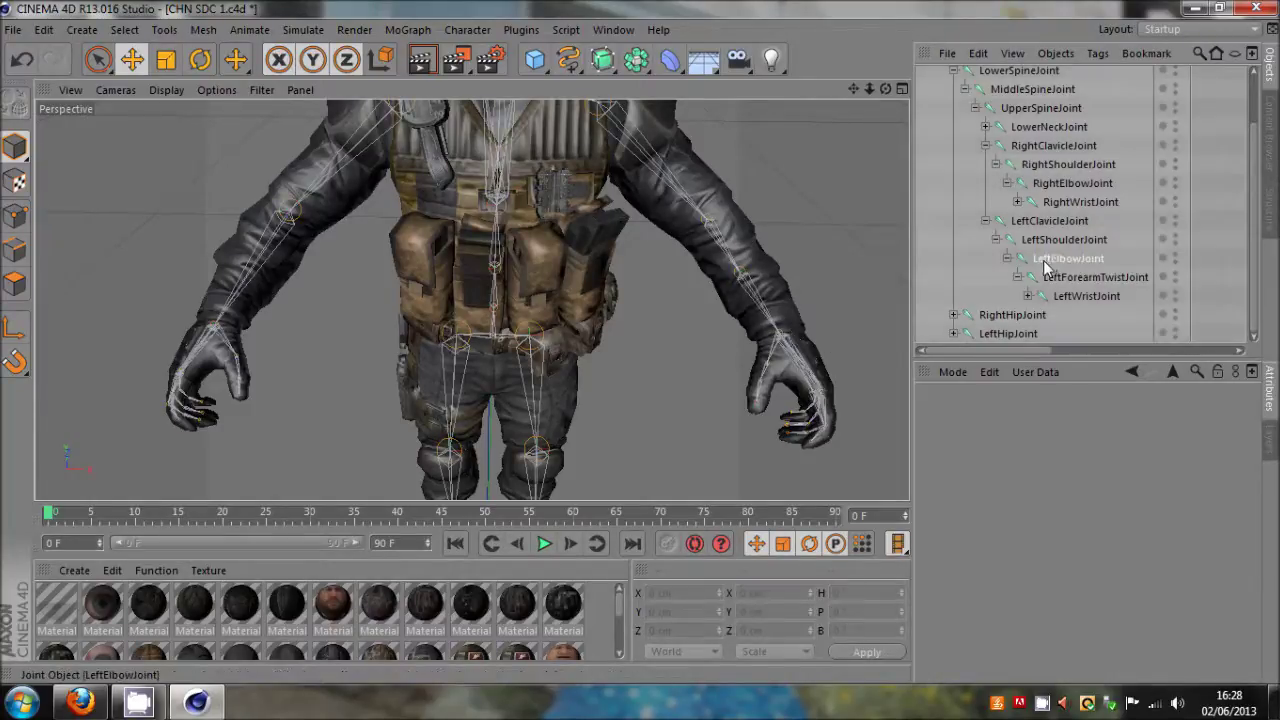
left_click(1072, 280)
left_click(1089, 299)
left_click(1201, 278)
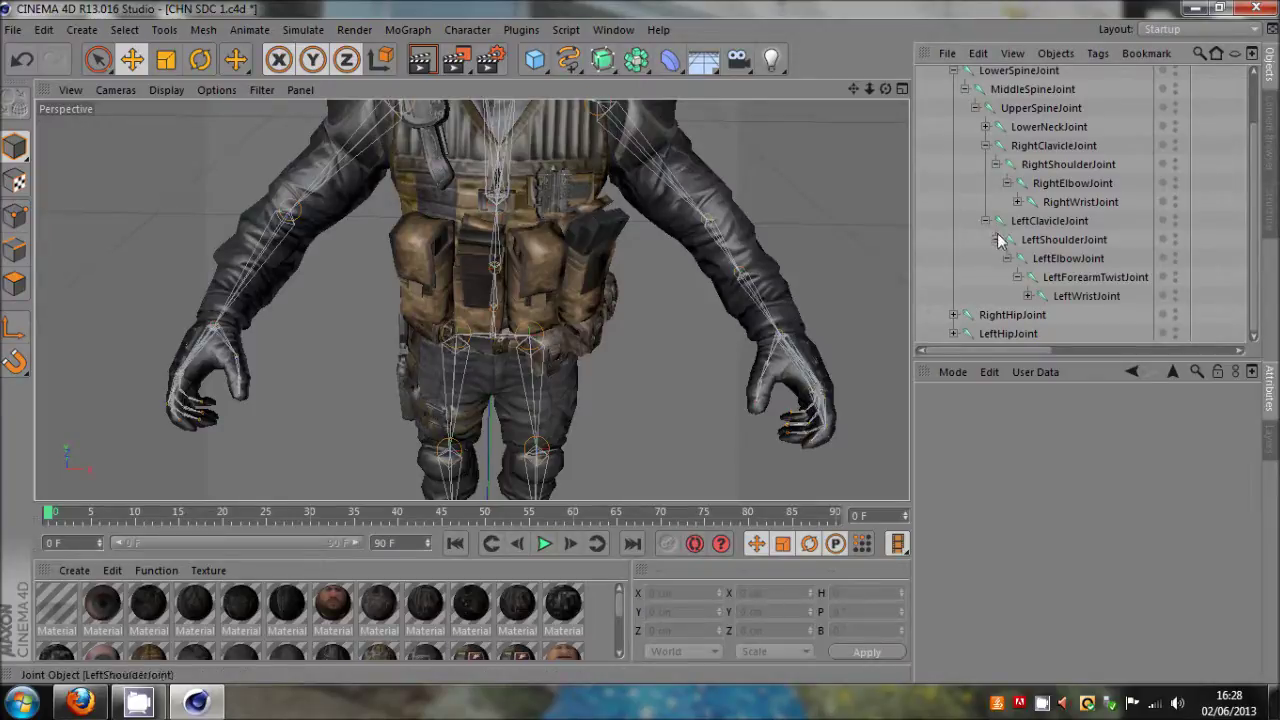
Step: Reparent LeftWristJoint directly under LeftElbowJoint and delete LeftForearmTwistJoint
left_click(1068, 300)
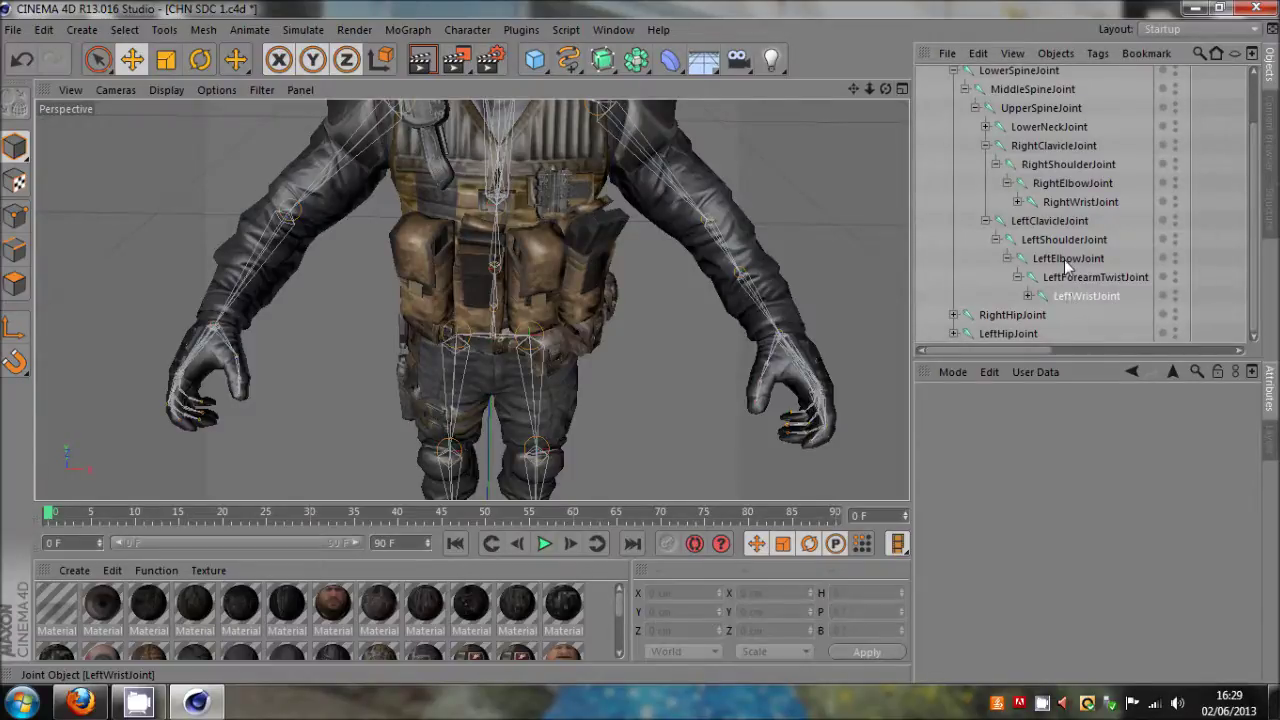
left_click_drag(1065, 261, 1066, 260)
left_click(1077, 299)
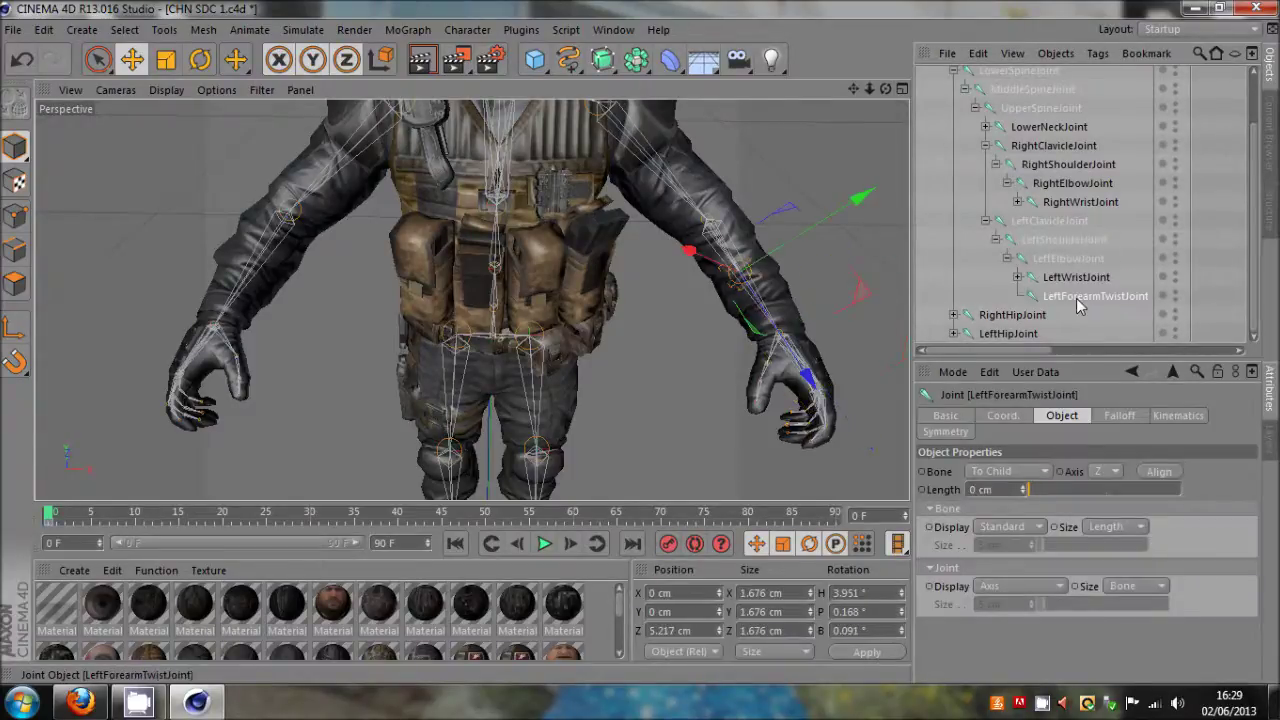
key("Delete")
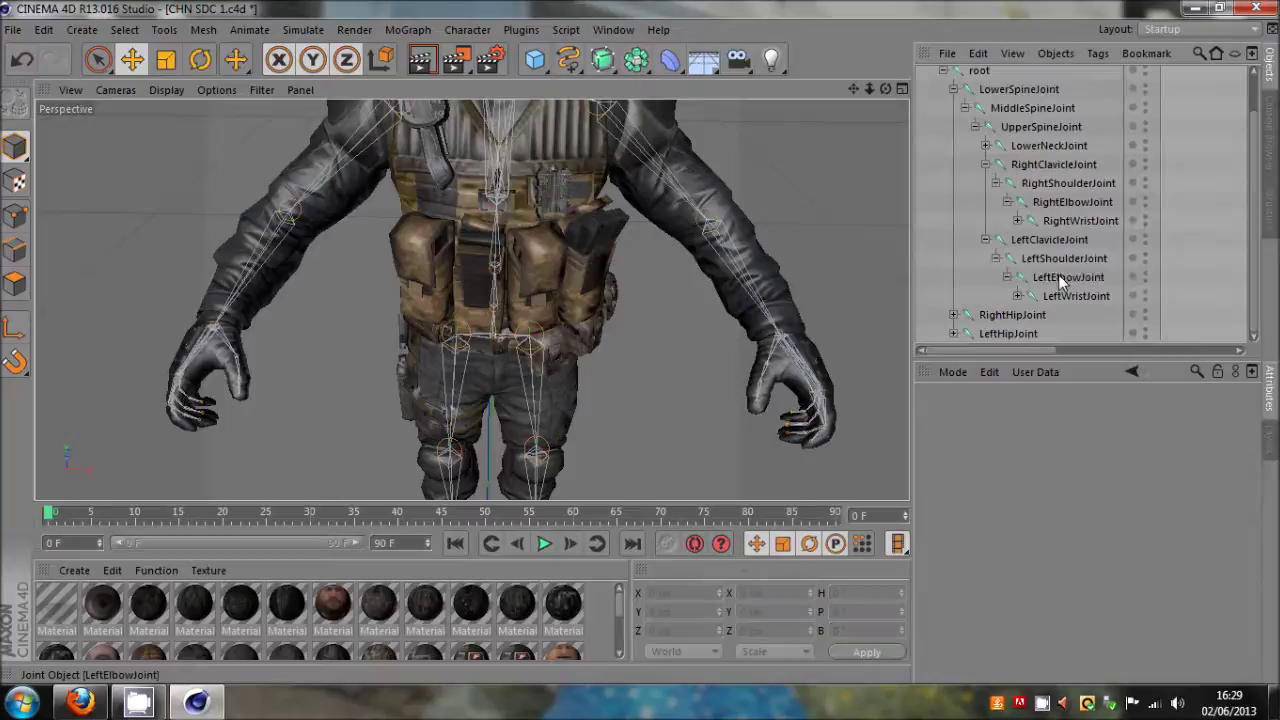
left_click(1058, 278)
left_click(1064, 298)
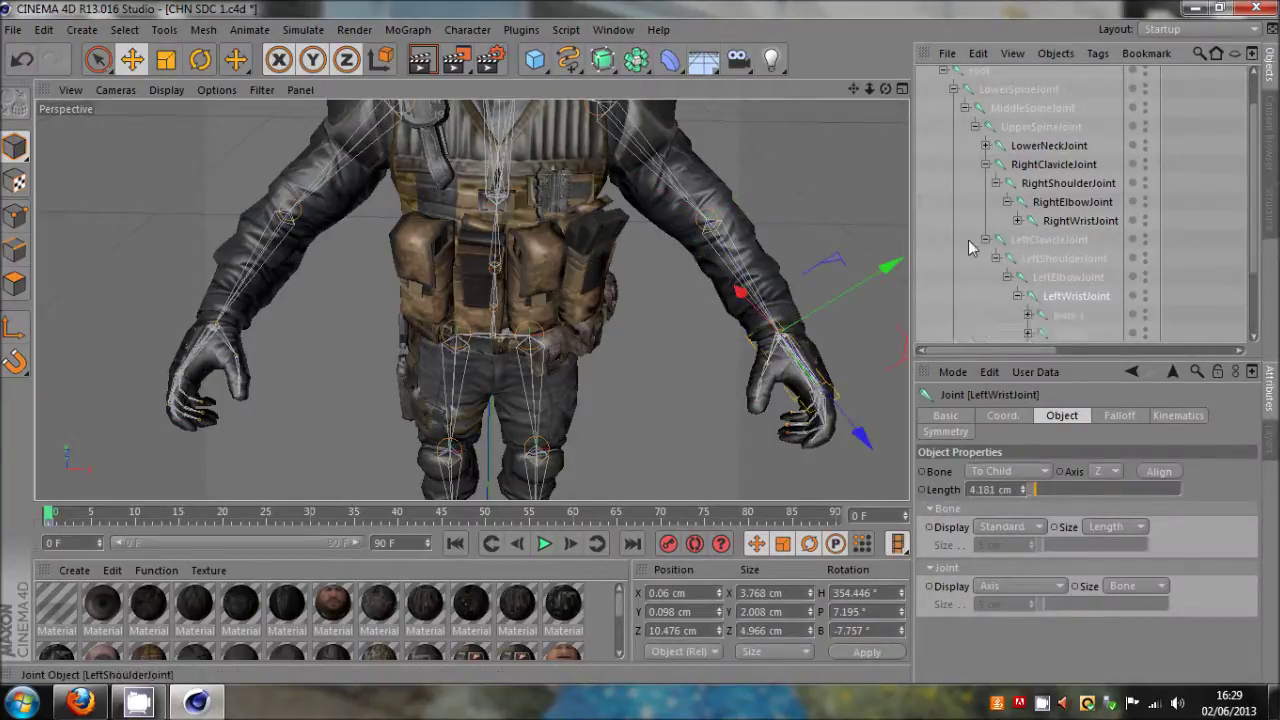
left_click(1018, 300)
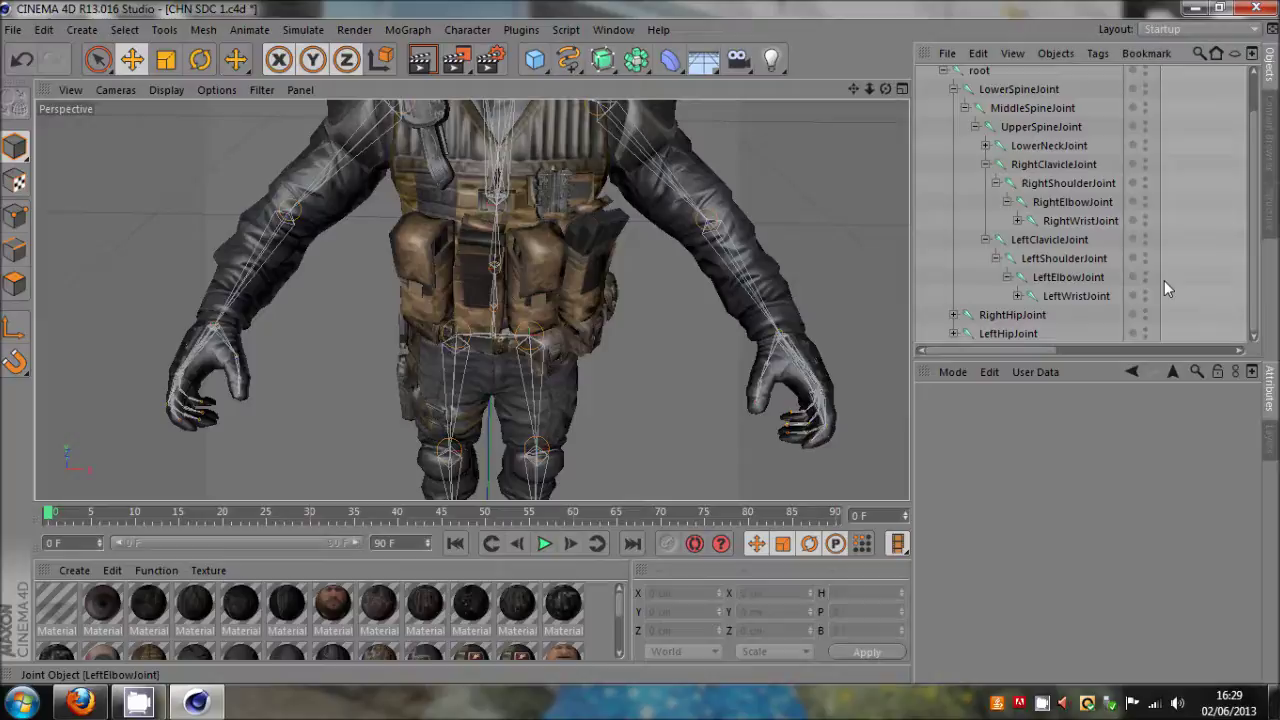
Step: Rotate LeftHipJoint by about 1.5° and record a keyframe for it at frame 0
left_click_drag(870, 90, 630, 345)
left_click_drag(853, 90, 639, 262)
left_click(1029, 317)
left_click(200, 59)
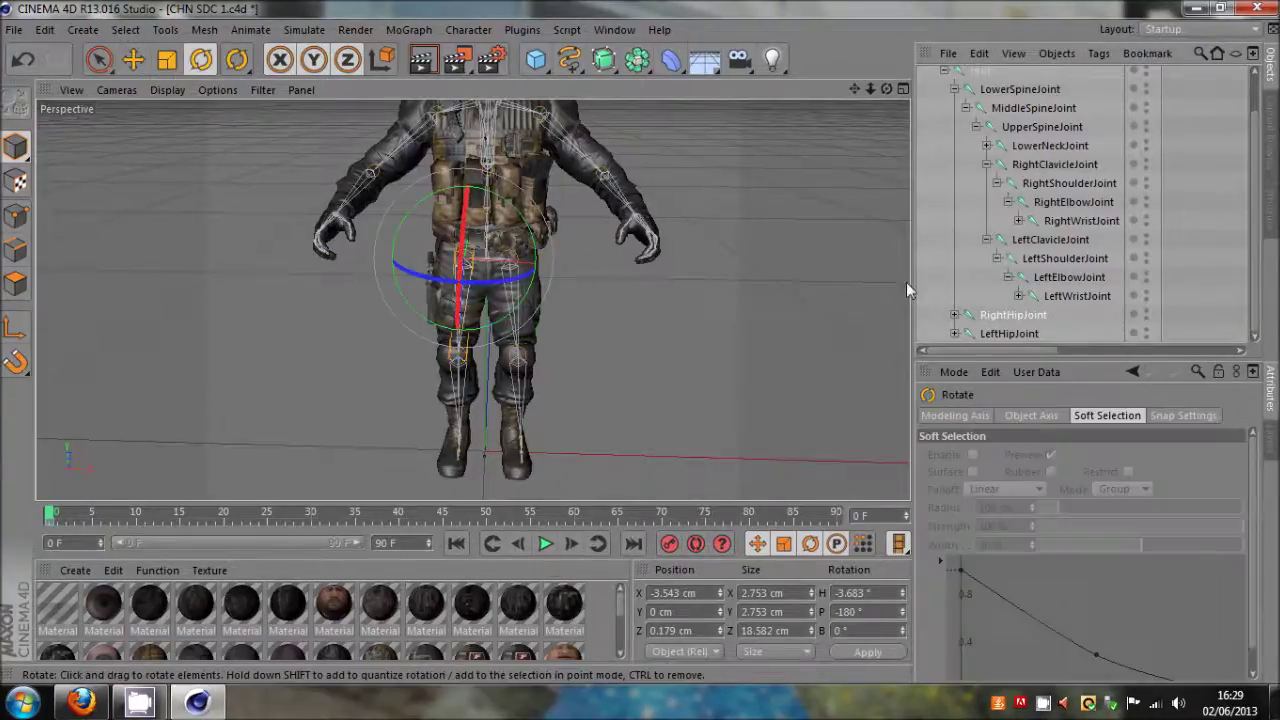
left_click(1008, 333)
left_click_drag(563, 211, 565, 212)
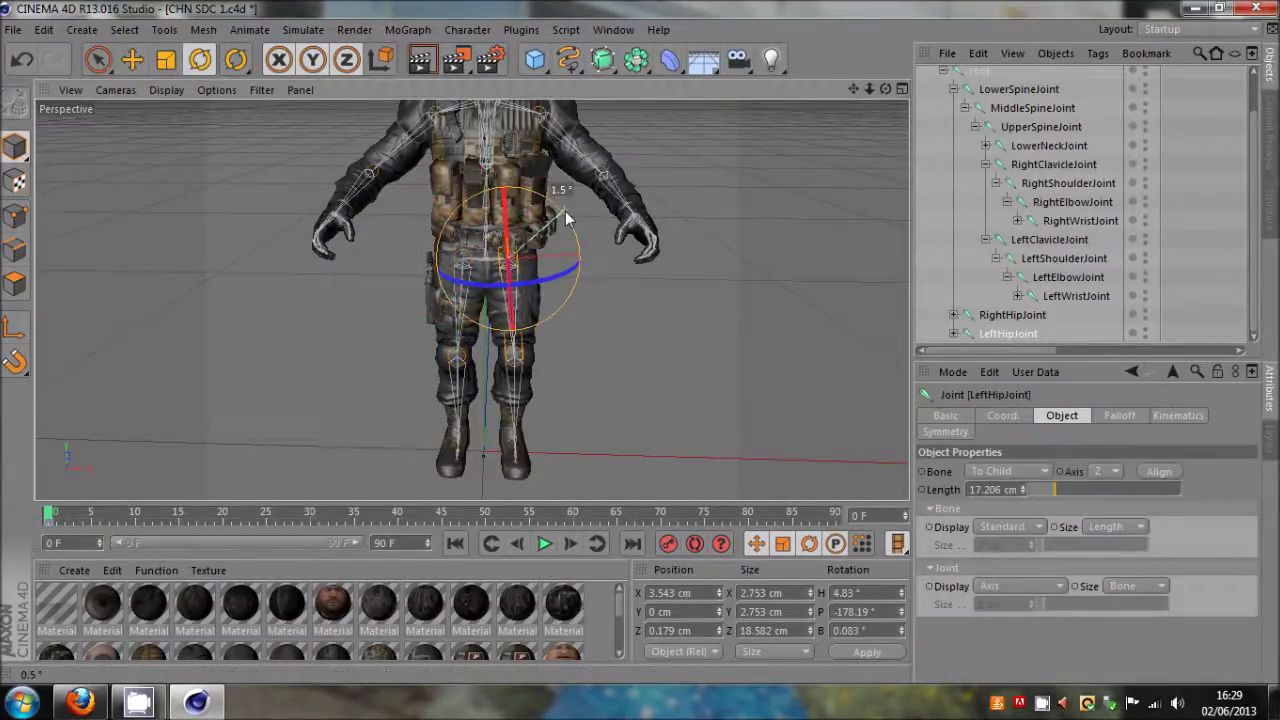
left_click(668, 543)
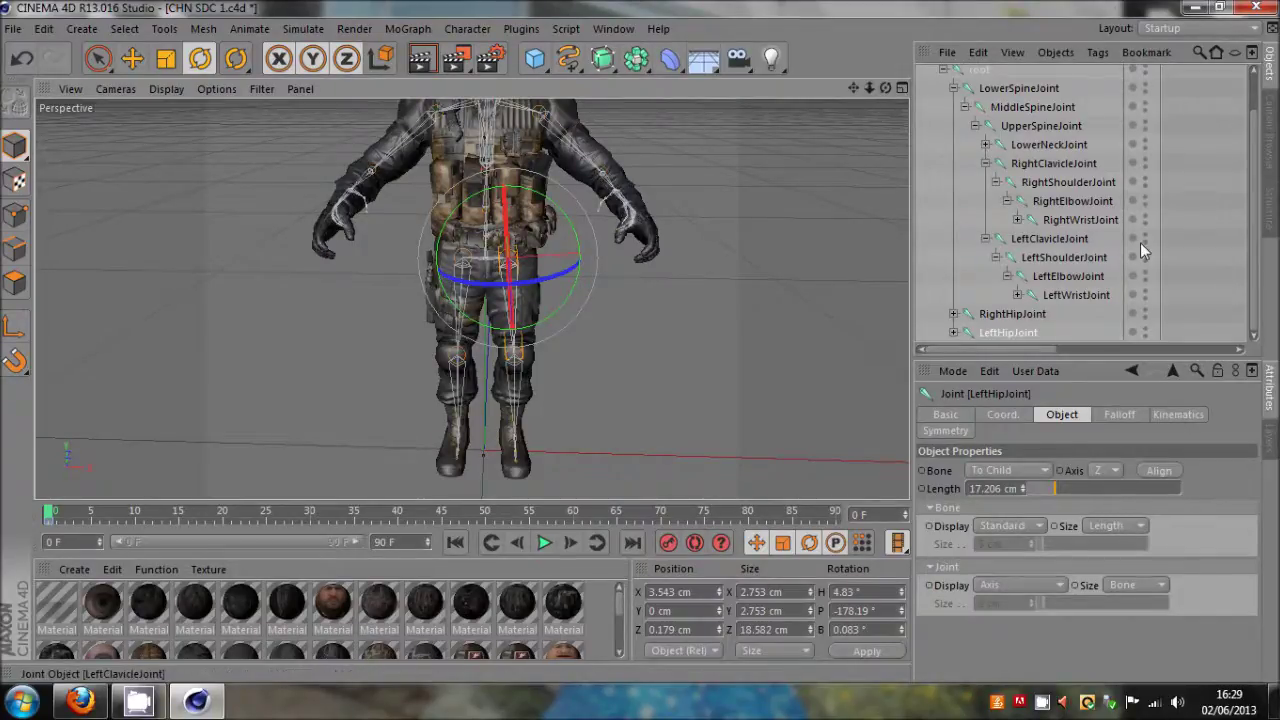
left_click(1182, 237)
Step: Turn on autokeying and move RightWristJoint along the forearm toward the right hand
left_click_drag(885, 88, 640, 342)
left_click(1053, 297)
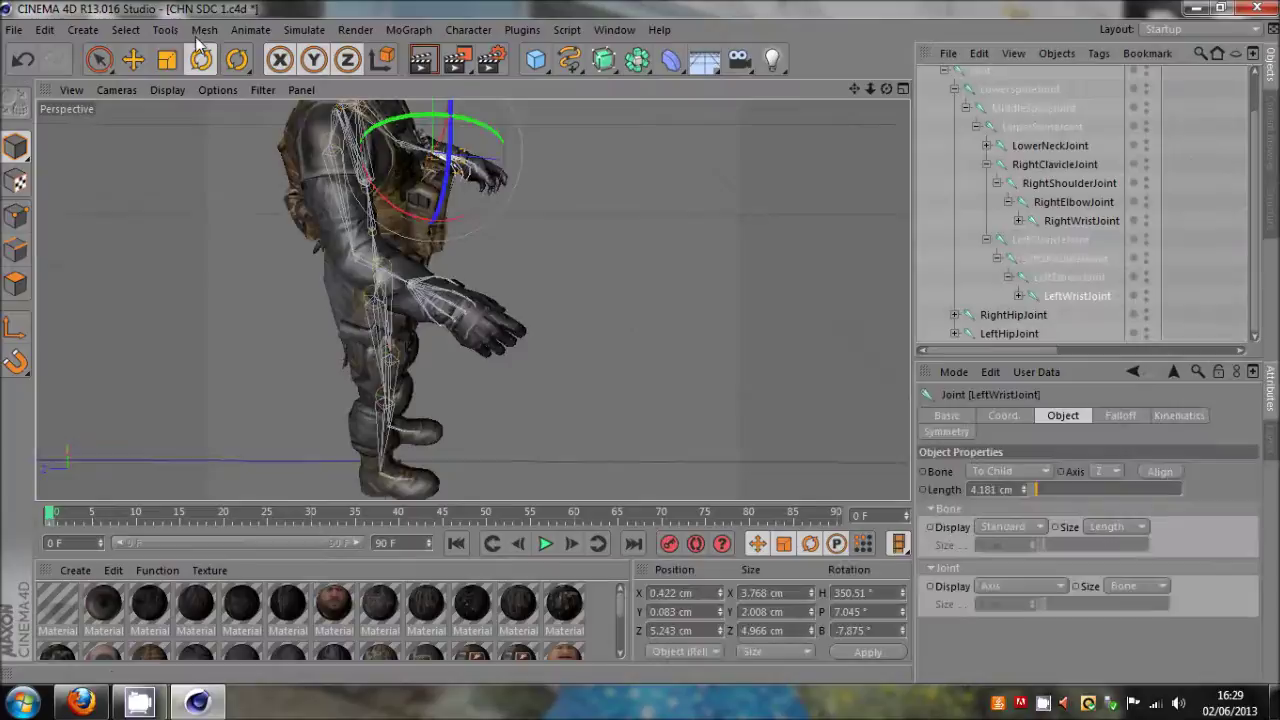
left_click(136, 62)
left_click(1080, 220)
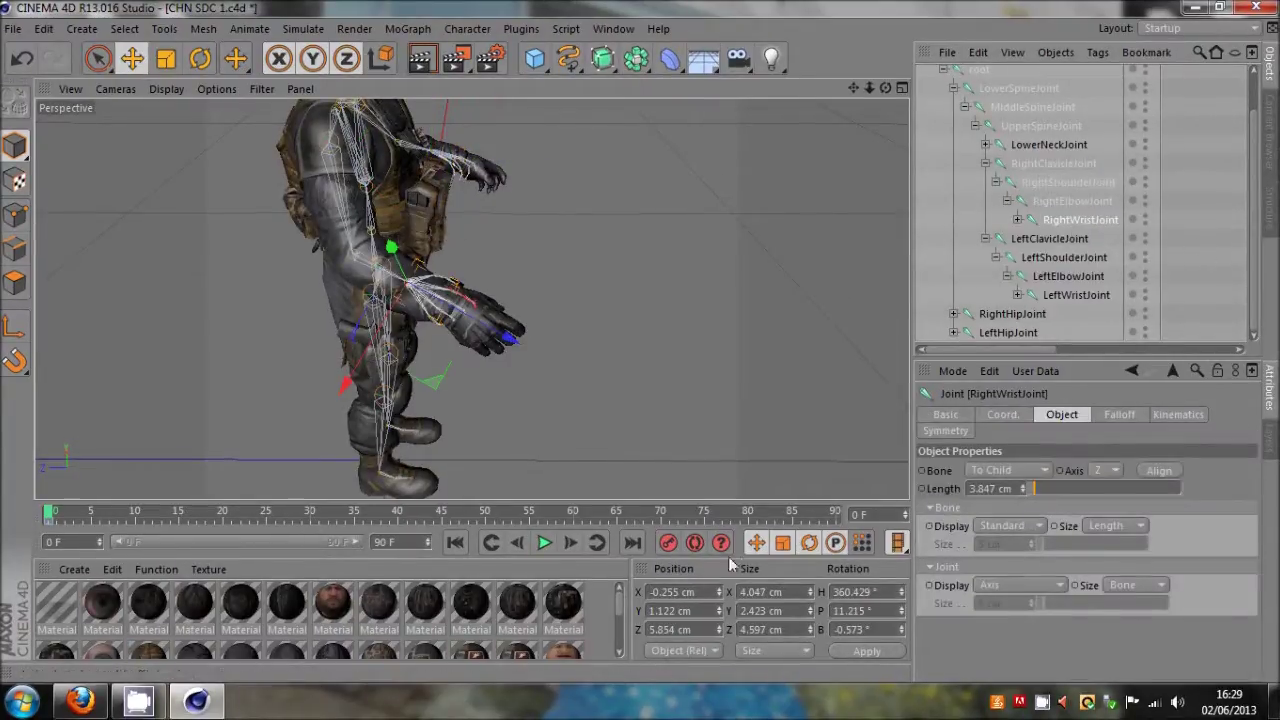
left_click(705, 546)
left_click_drag(507, 338, 510, 349)
Step: Move LeftWristJoint into the left wrist, at about X -0.36, Y -0.17, Z 10.5 cm relative to the elbow
left_click(1076, 295)
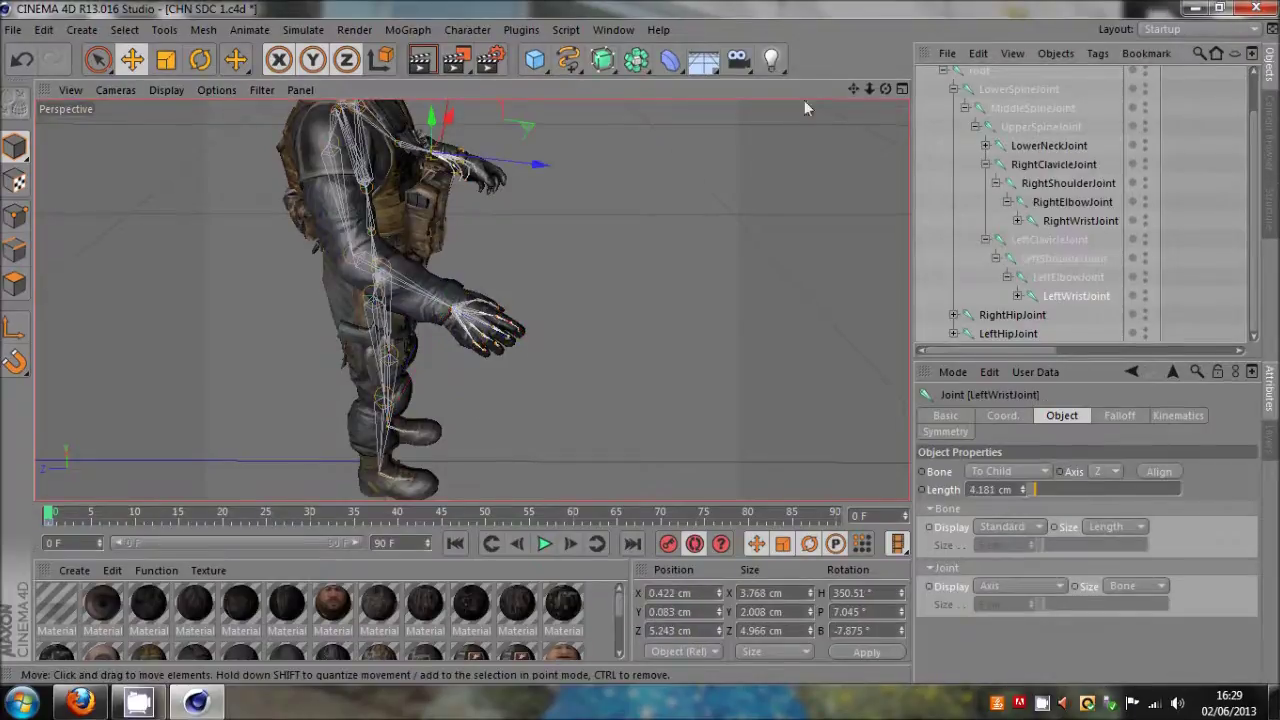
left_click_drag(885, 89, 609, 257)
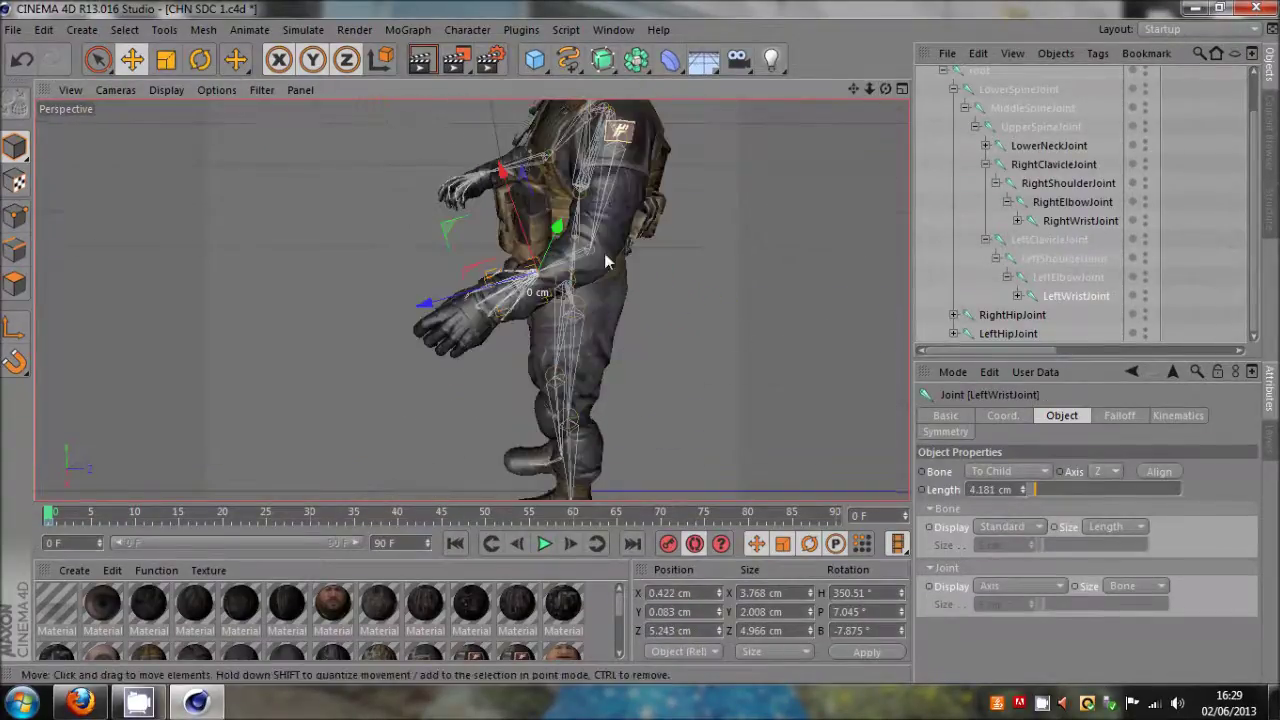
left_click_drag(503, 289, 481, 272)
left_click_drag(886, 89, 640, 342)
left_click_drag(707, 179, 703, 181)
left_click(1190, 268)
Step: Adjust the position of RightWristJoint so that it lines up with the mesh's right wrist
scroll(518, 176, "up", 3)
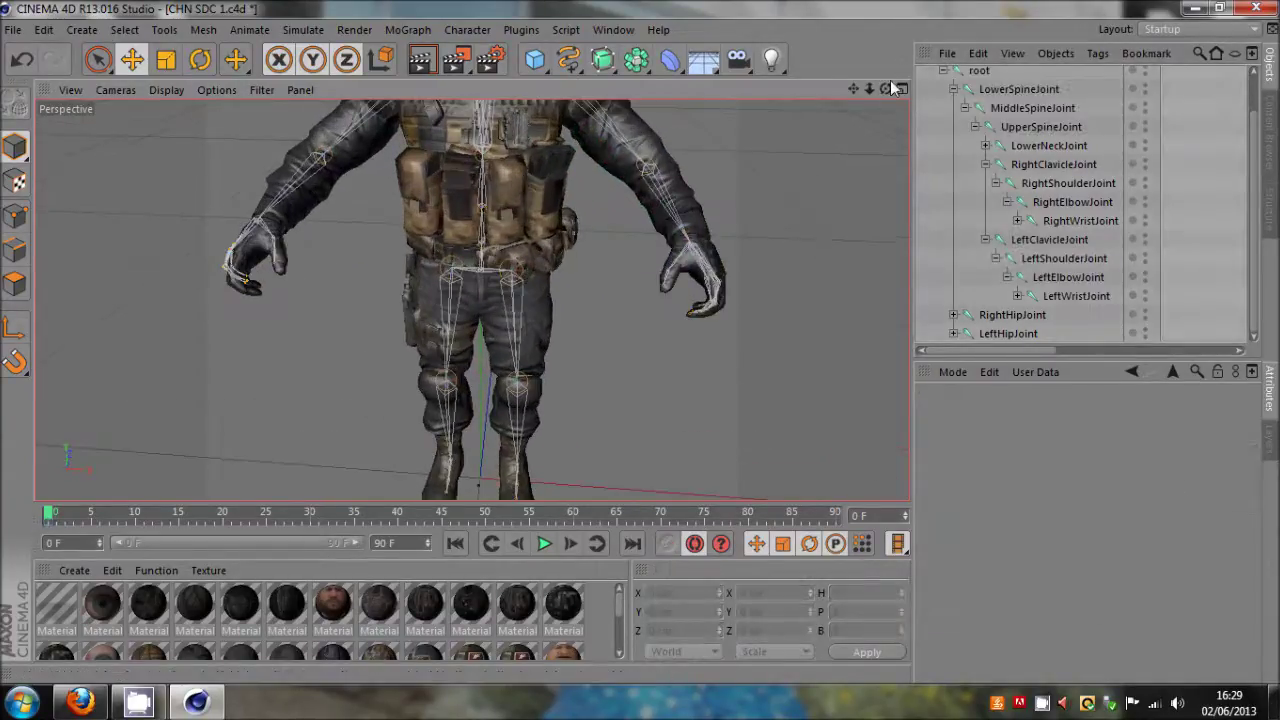
left_click_drag(886, 89, 640, 342)
left_click(1068, 295)
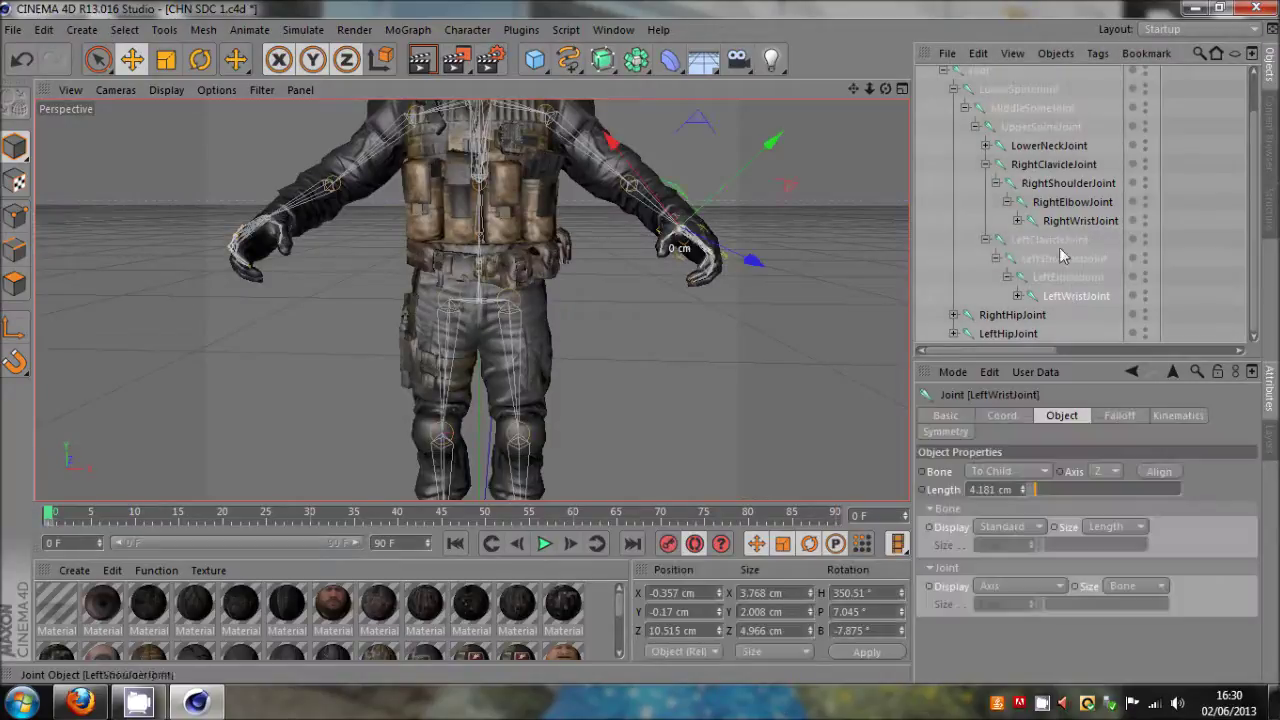
left_click(1066, 221)
left_click_drag(309, 264, 314, 272)
left_click_drag(639, 341, 660, 210, "alt")
left_click(1210, 214)
left_click_drag(853, 89, 639, 344)
Step: Copy LeftElbowJoint with its child joints and paste the duplicate at the top level of the object hierarchy
left_click(133, 62)
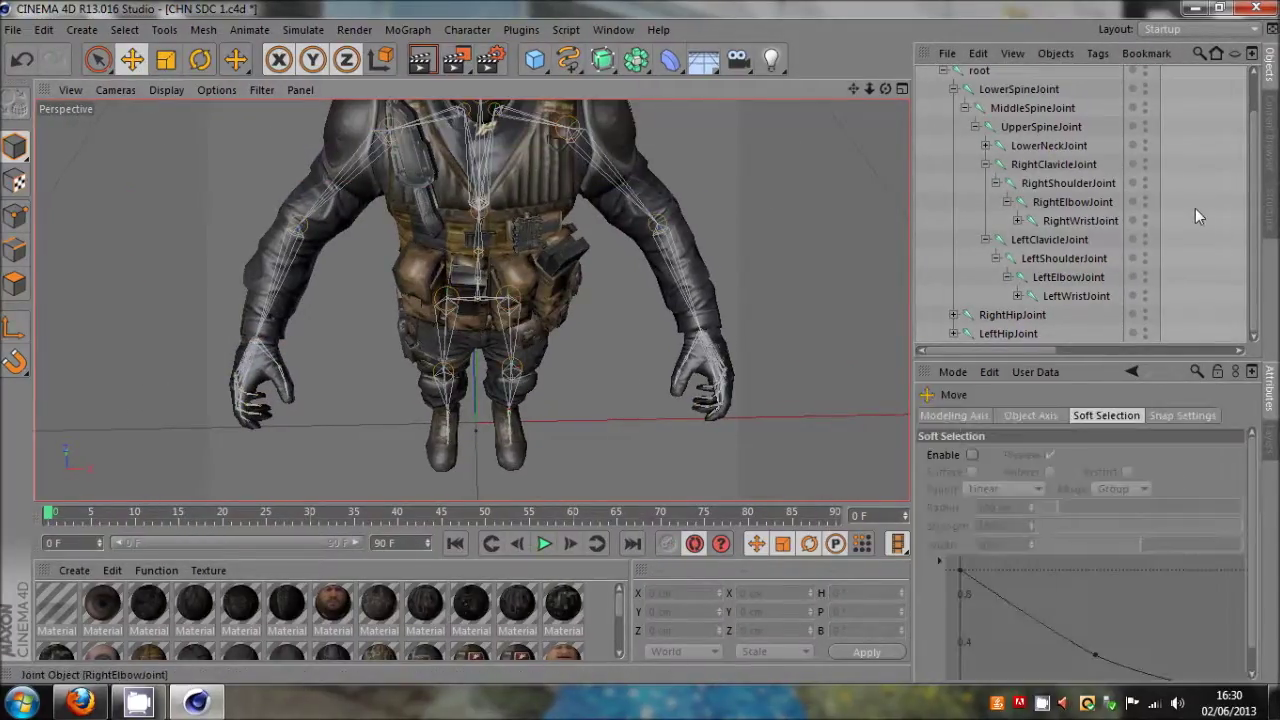
left_click(1070, 278)
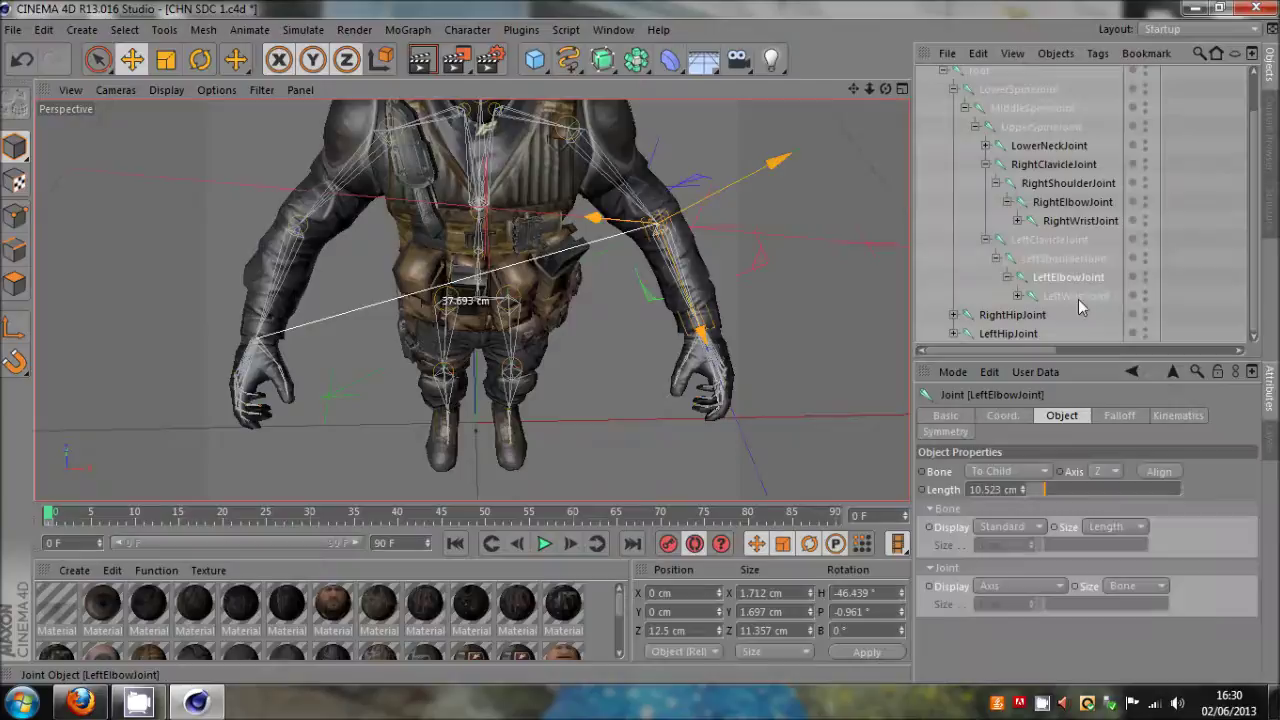
left_click(1204, 265)
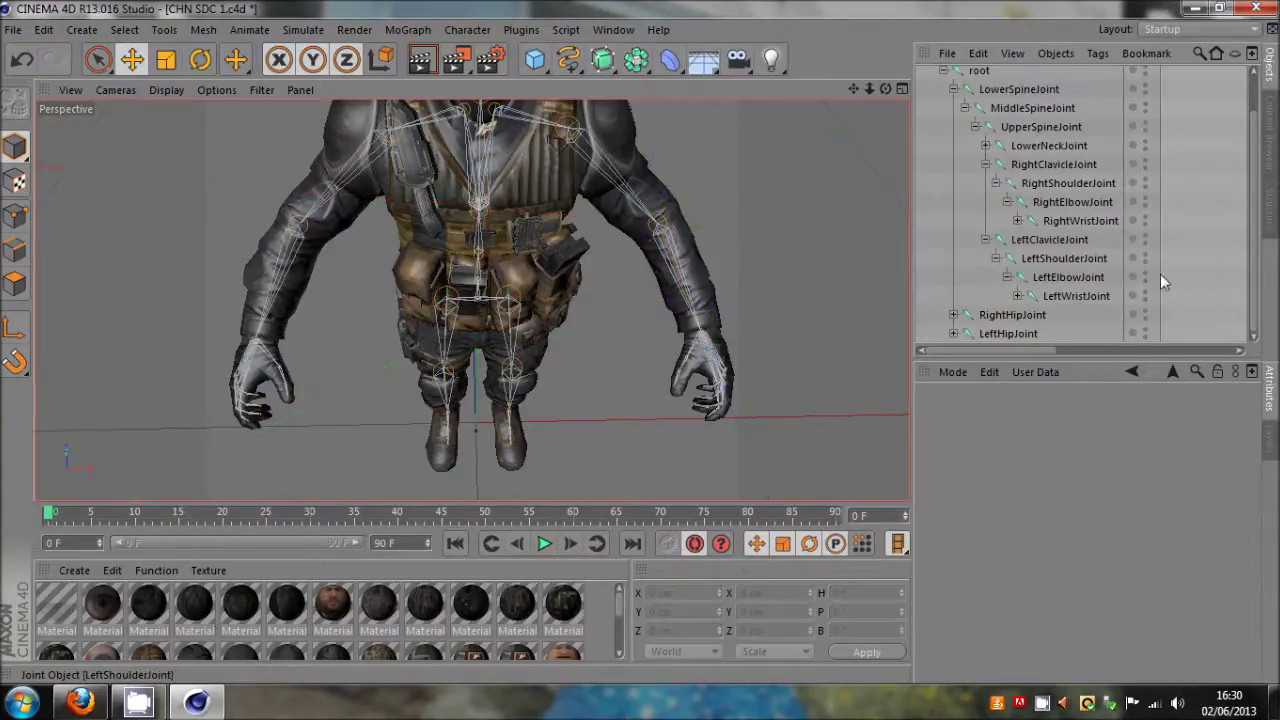
left_click(1074, 280)
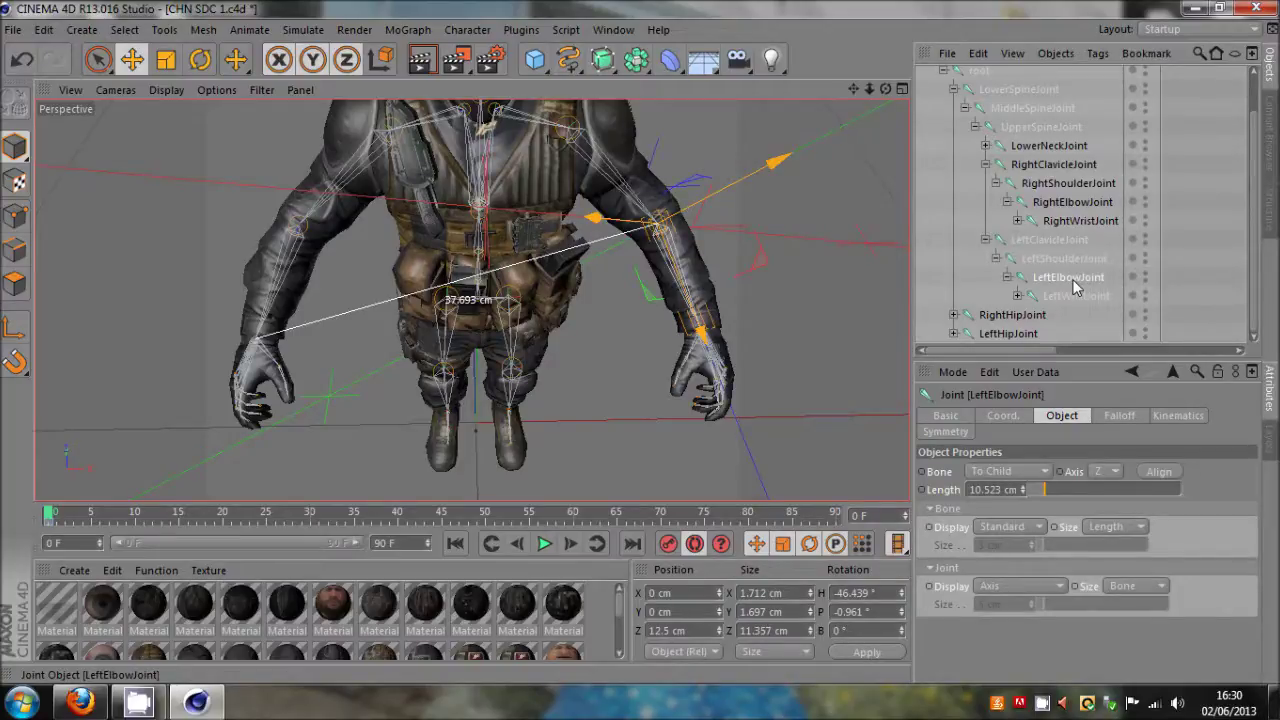
left_click(1176, 256)
key("ctrl+v")
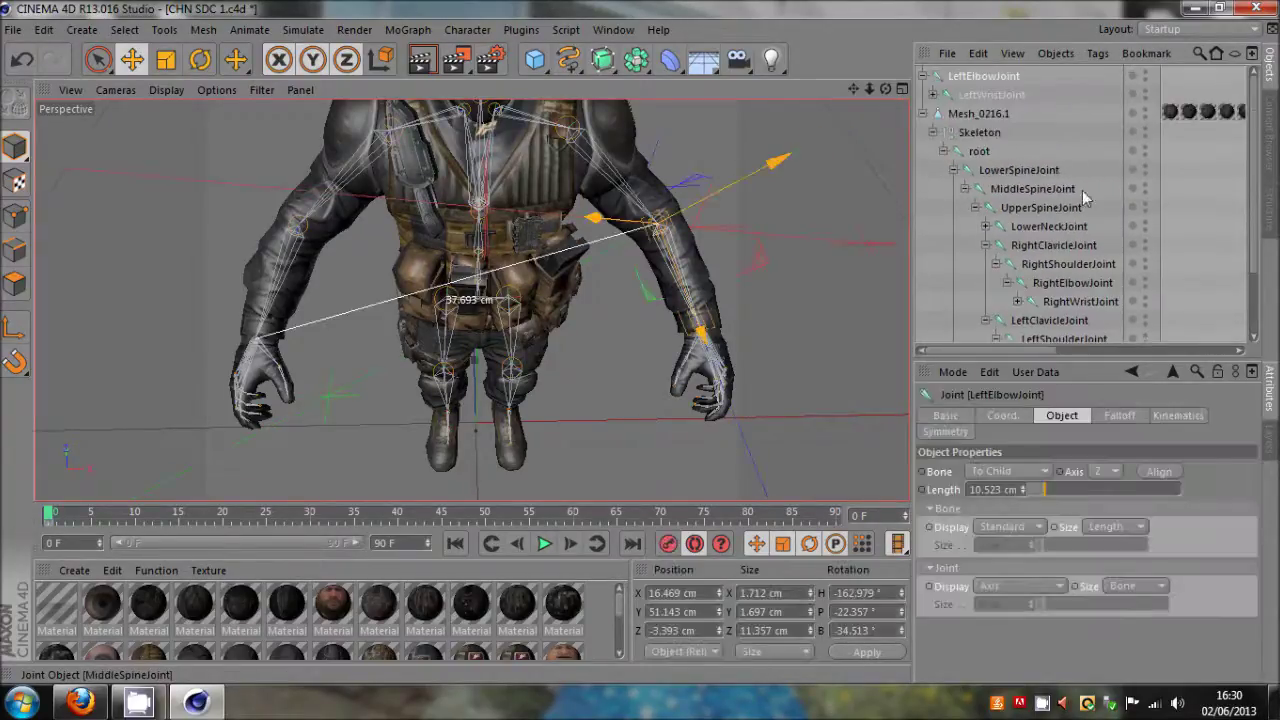
Step: Delete the LeftWristJoint branch from the duplicated LeftElbowJoint, keeping the original arm chain intact
left_click(923, 113)
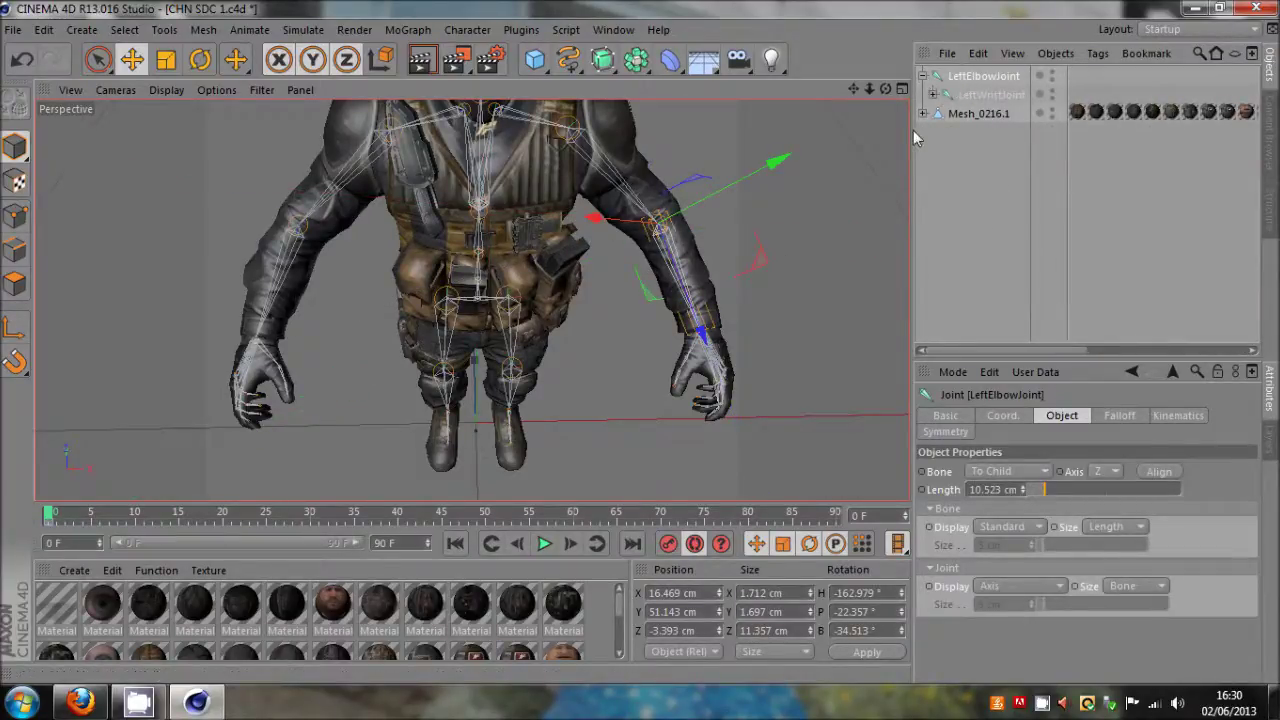
left_click(923, 113)
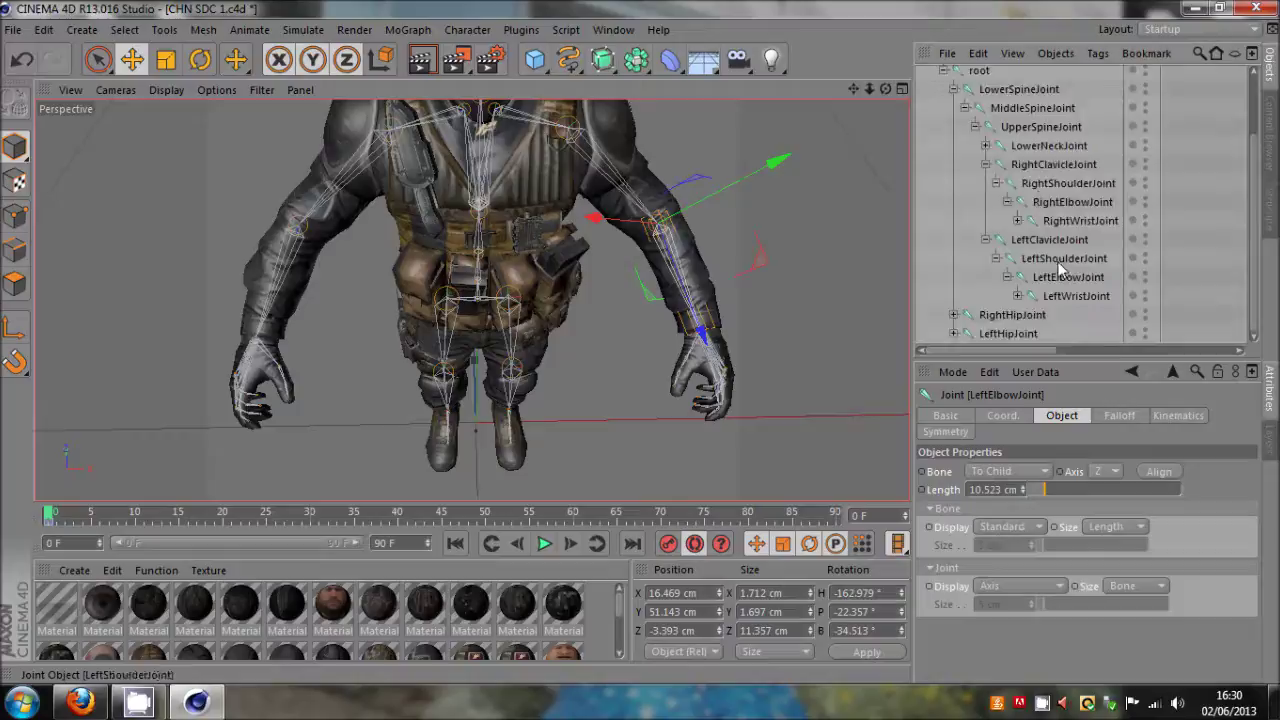
scroll(1060, 264, "up", 2)
scroll(1042, 250, "down", 2)
left_click(1065, 279)
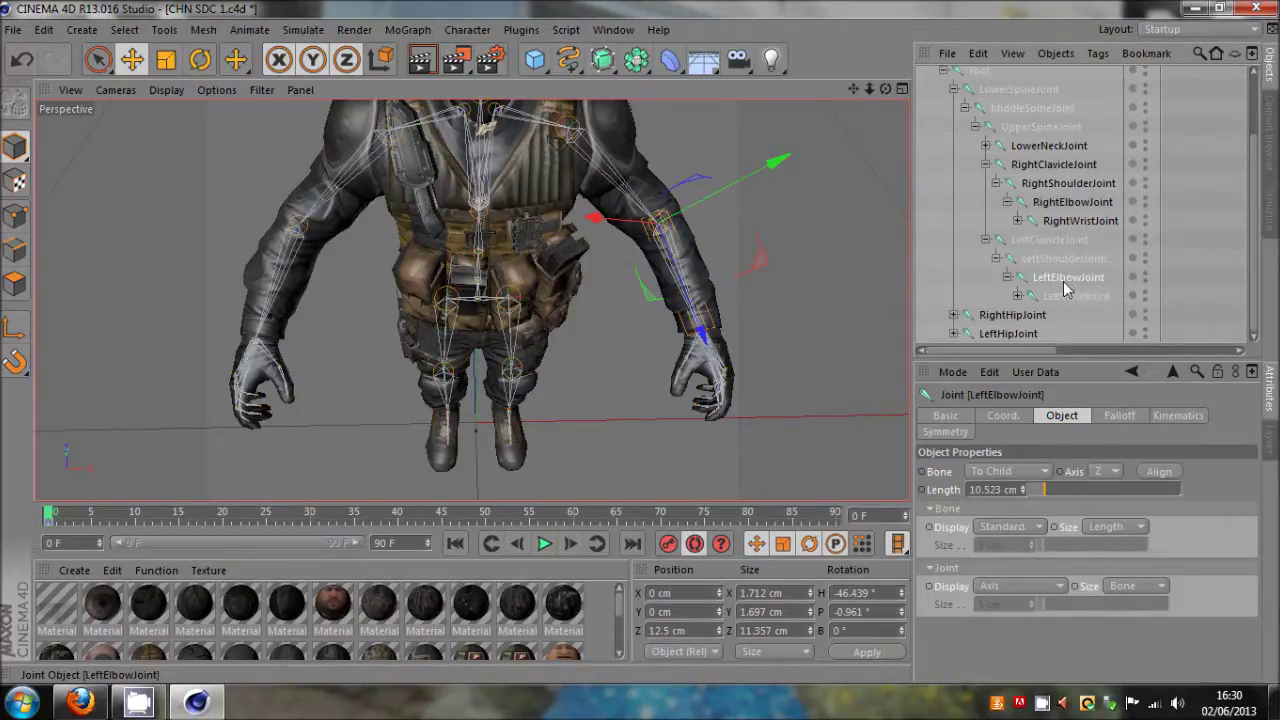
left_click(1018, 296)
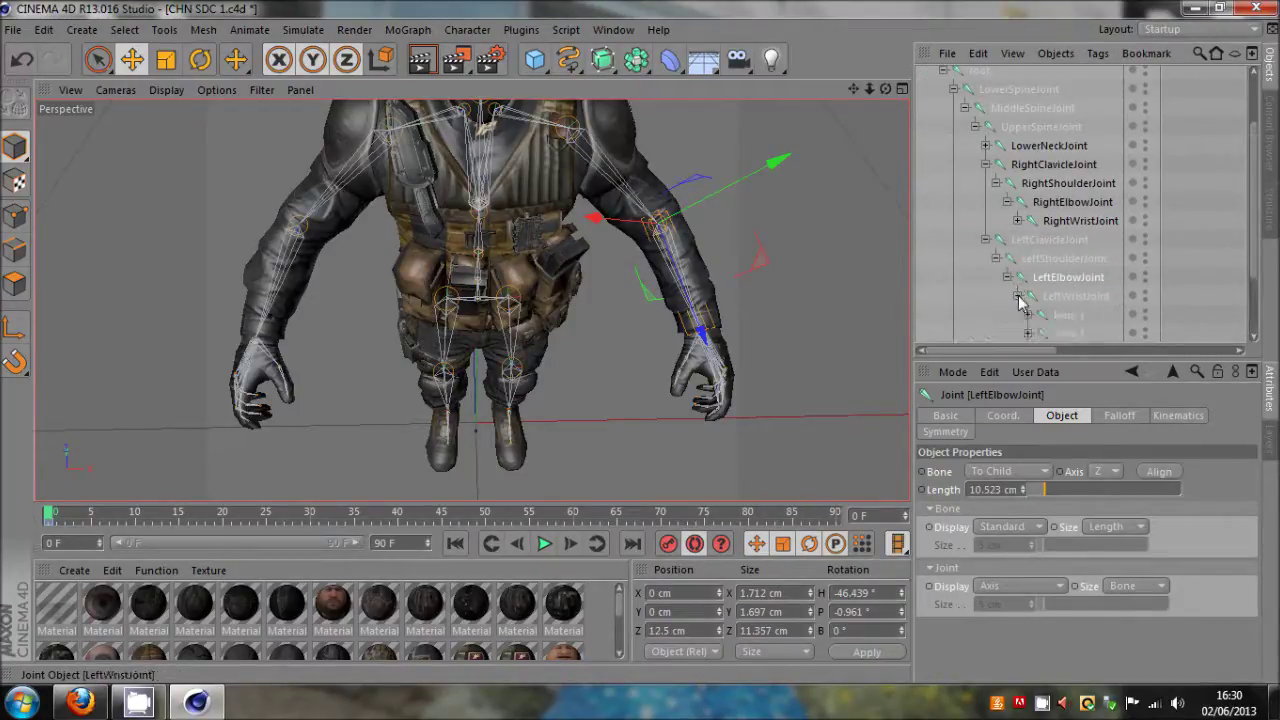
scroll(1030, 300, "down", 2)
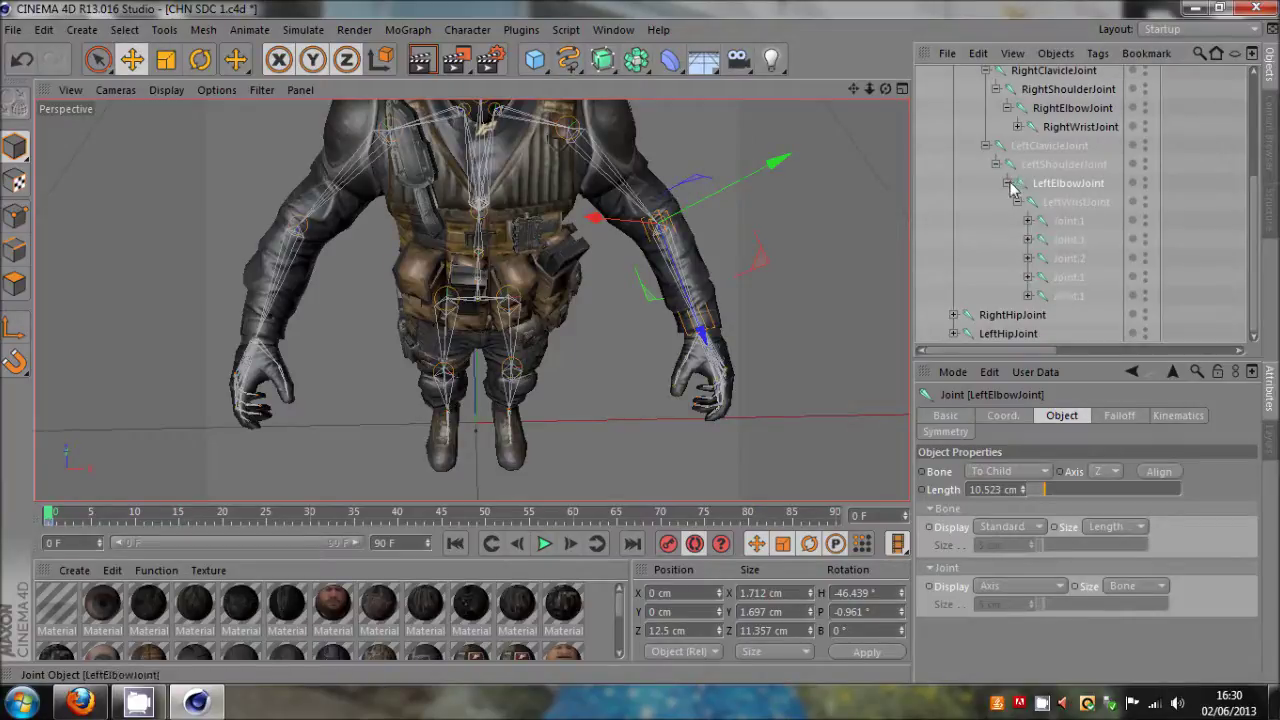
scroll(1015, 190, "up", 3)
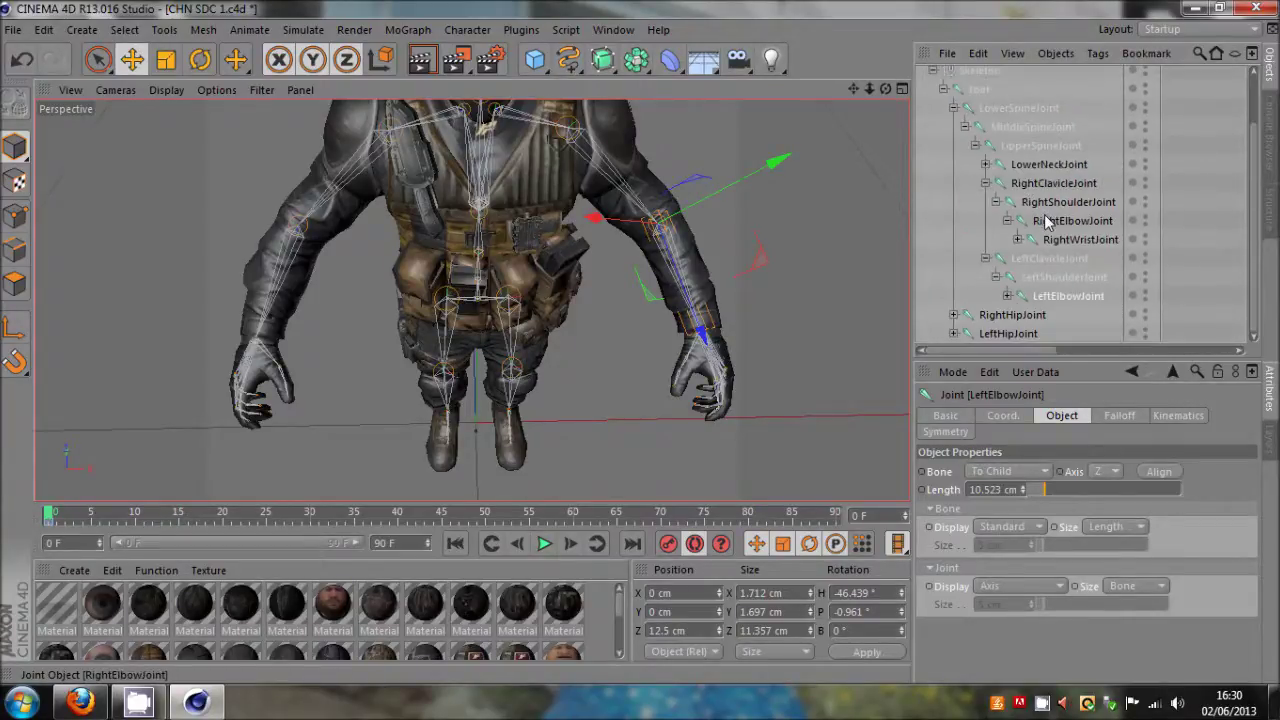
scroll(1045, 222, "up", 2)
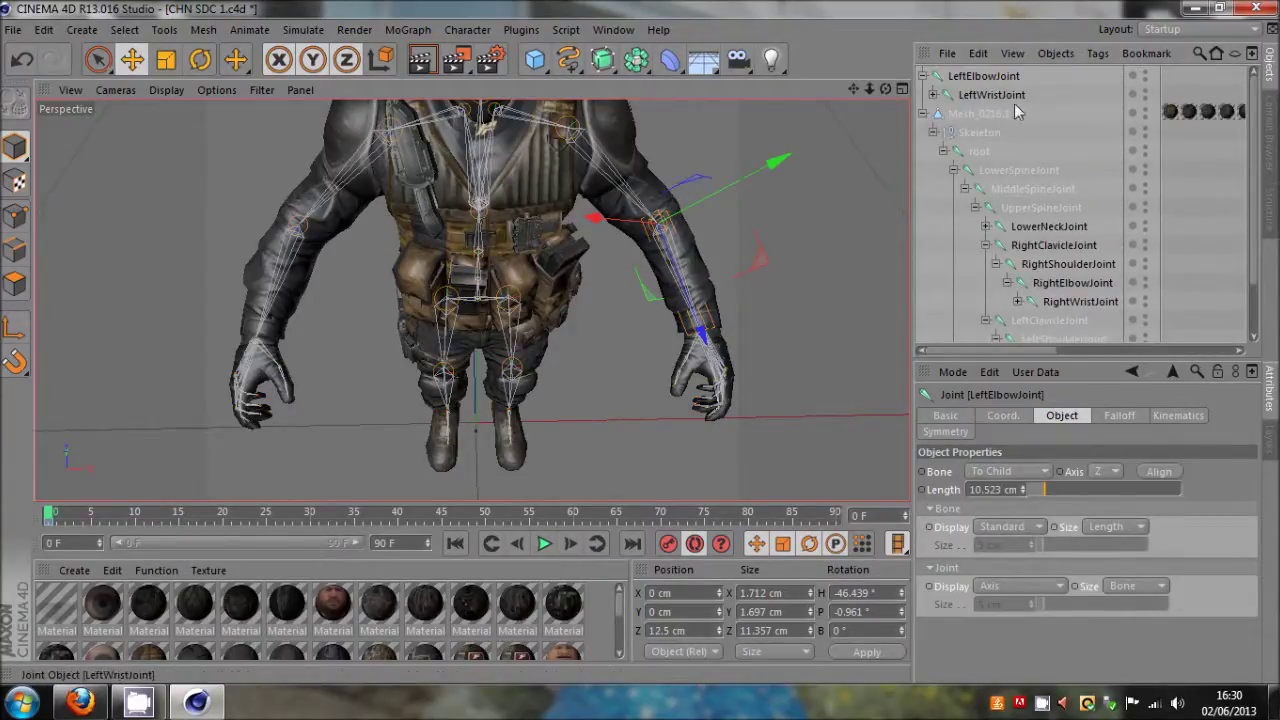
left_click(983, 96)
key("Delete")
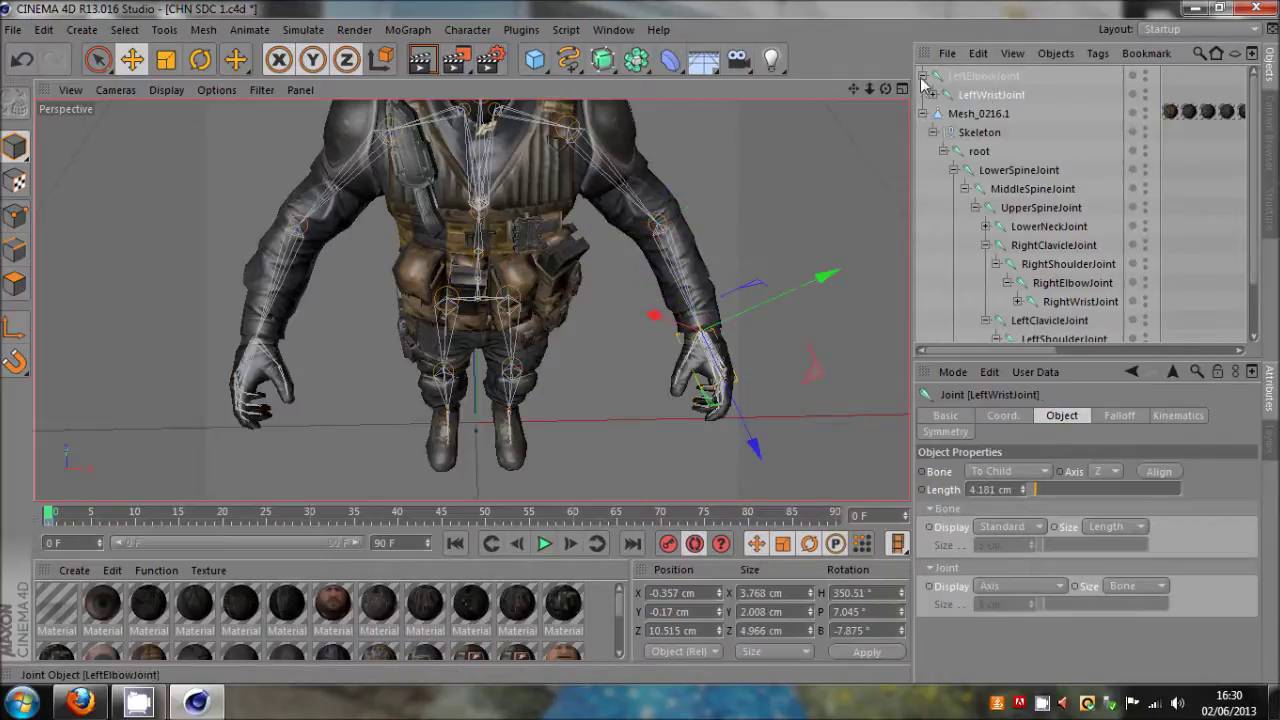
left_click(978, 77)
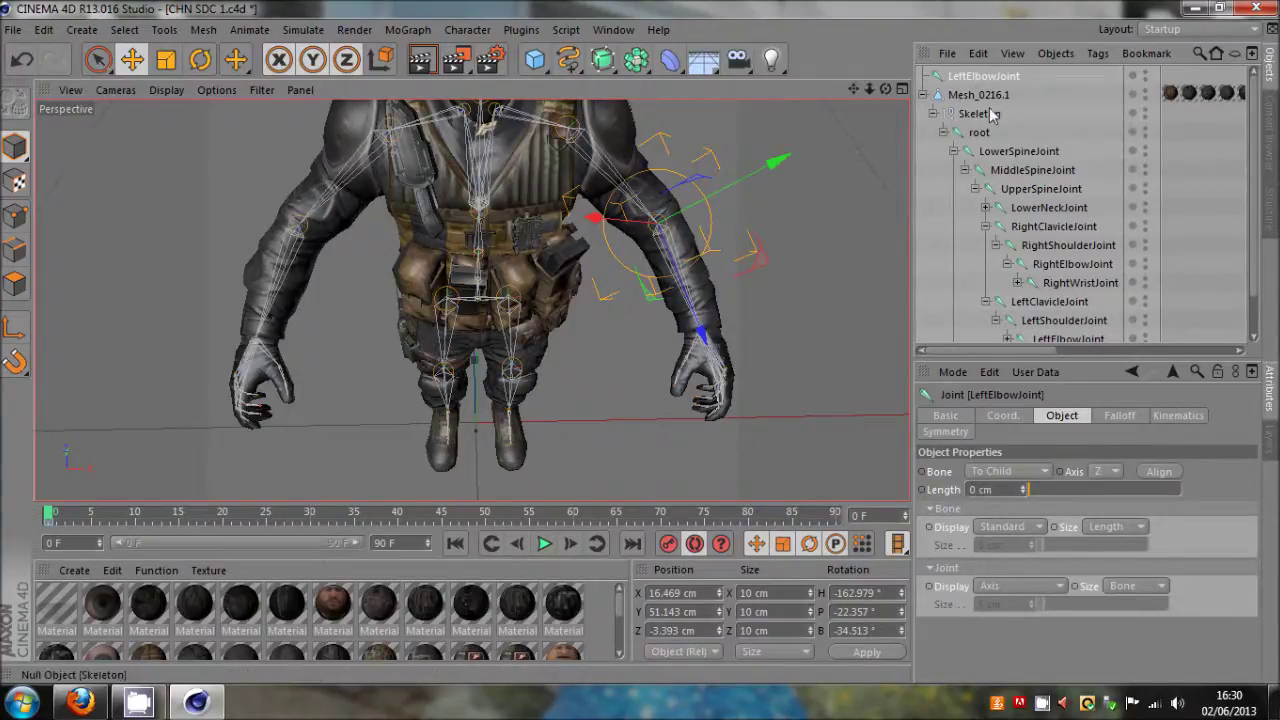
Step: Parent the childless LeftElbowJoint duplicate under the original LeftElbowJoint in the skeleton
scroll(1052, 330, "down", 2)
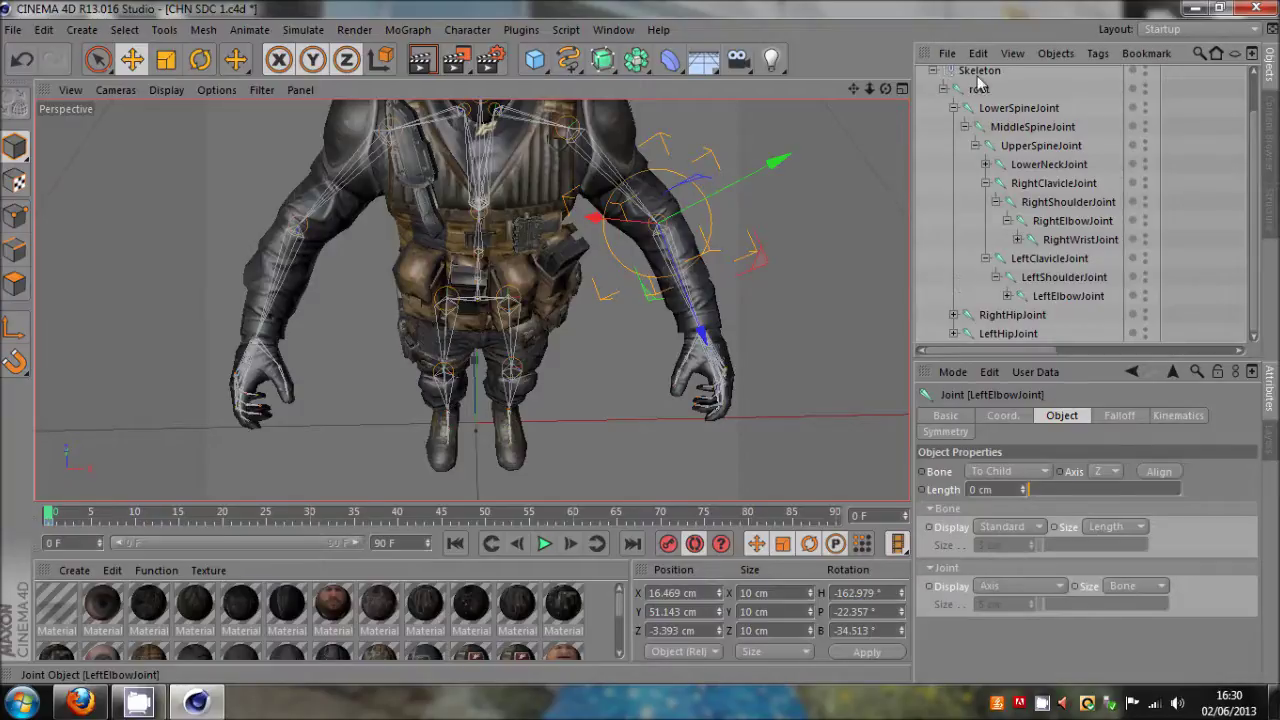
scroll(978, 84, "up", 2)
scroll(1040, 285, "down", 2)
left_click(1008, 296)
scroll(1058, 300, "down", 3)
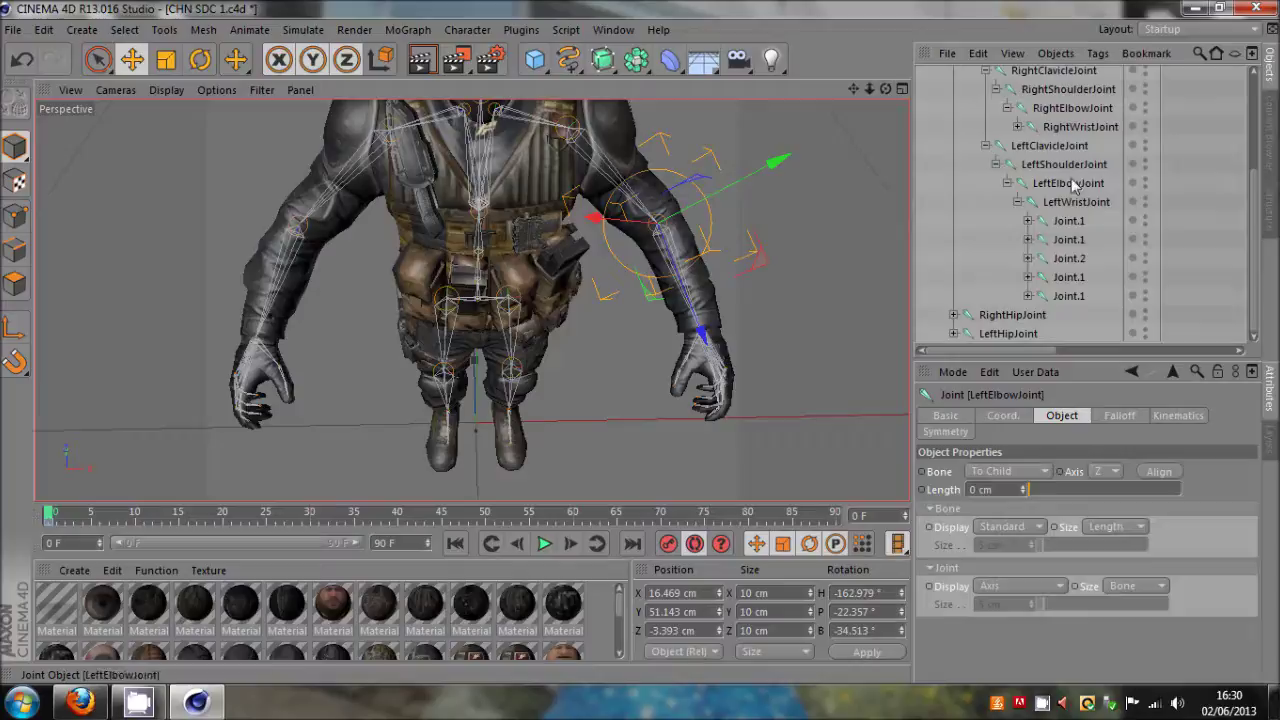
scroll(1066, 201, "up", 4)
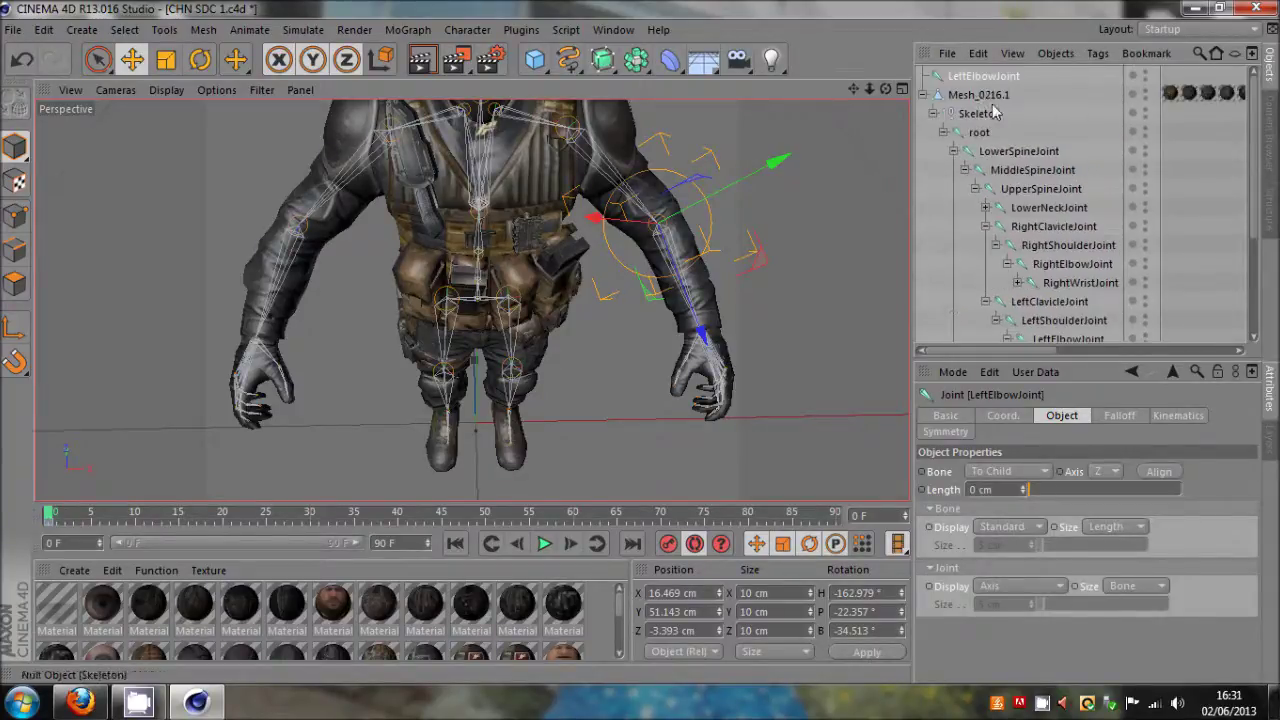
scroll(1105, 333, "down", 4)
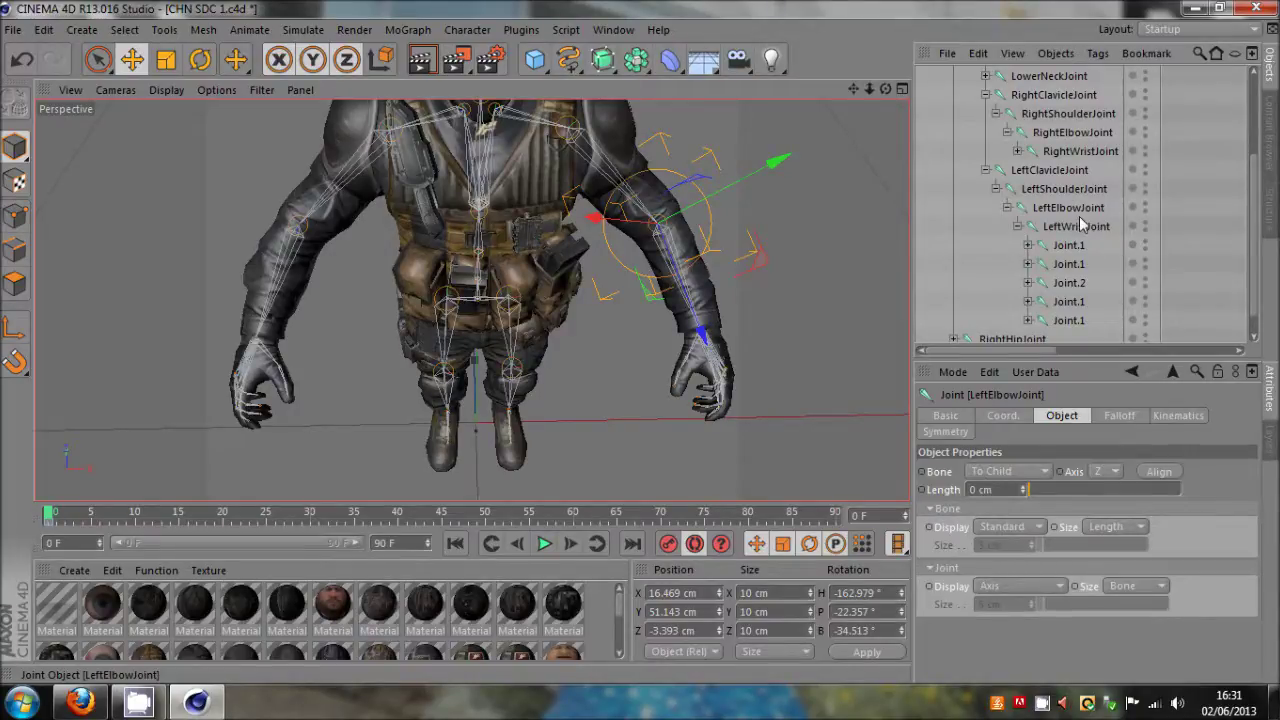
left_click_drag(1078, 218, 1078, 218)
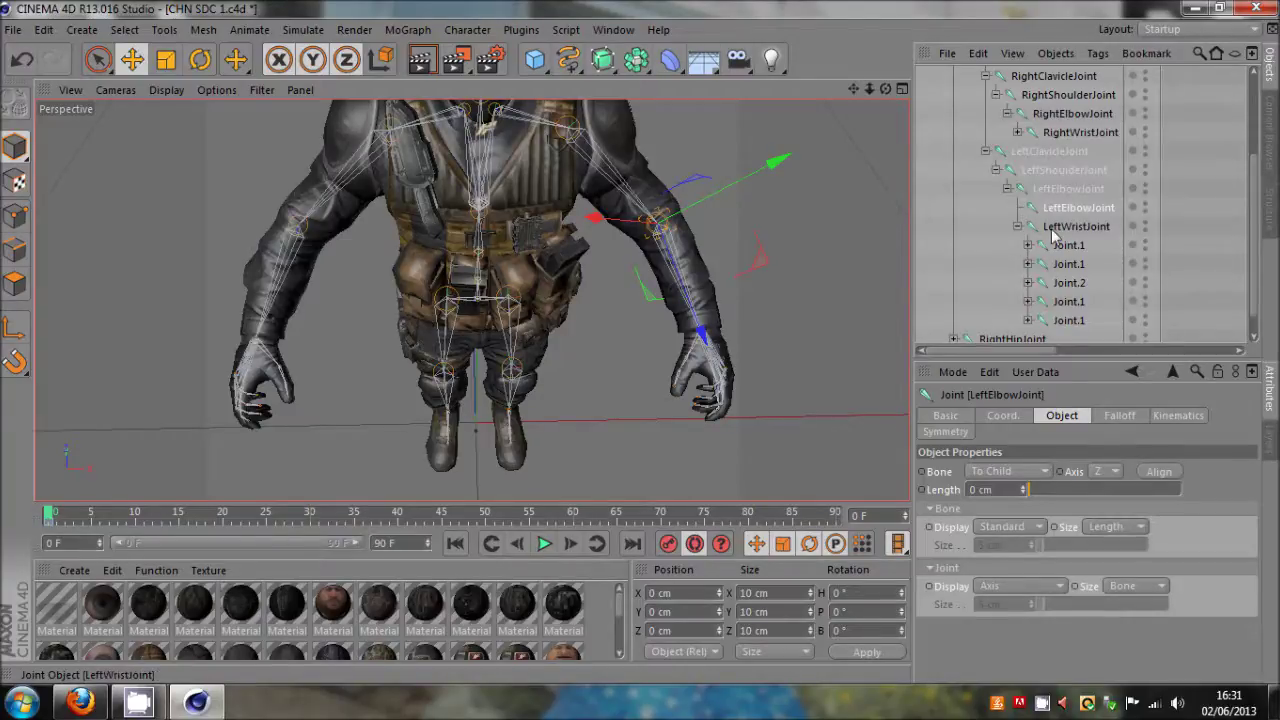
Step: Rename the nested elbow duplicate LeftforearmJoint and make LeftWristJoint its child
left_click(1060, 228)
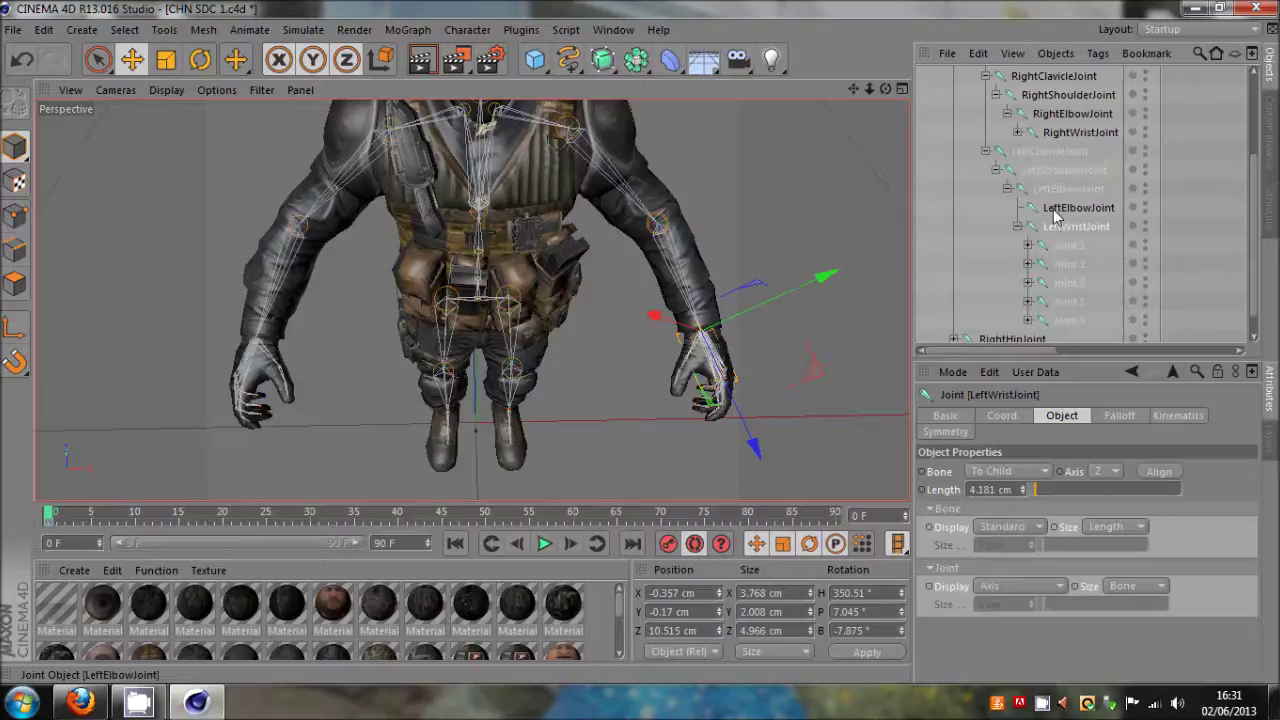
left_click(1058, 211)
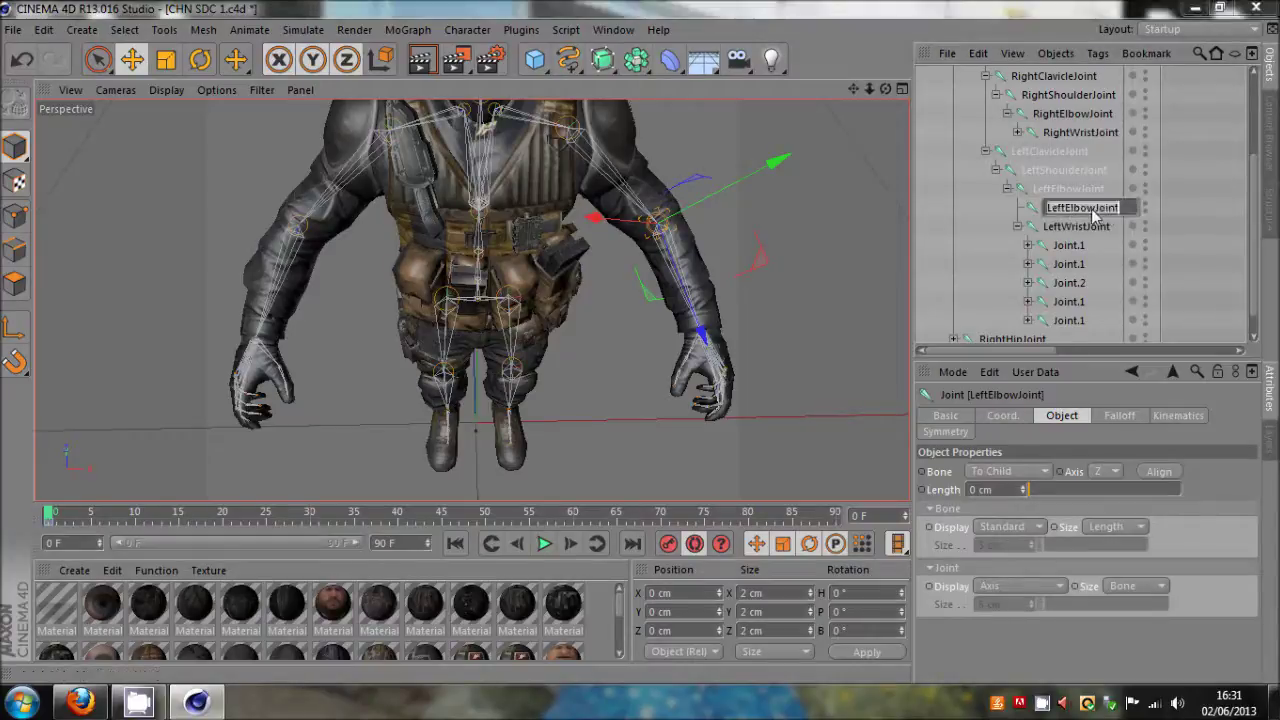
double_click(1095, 210)
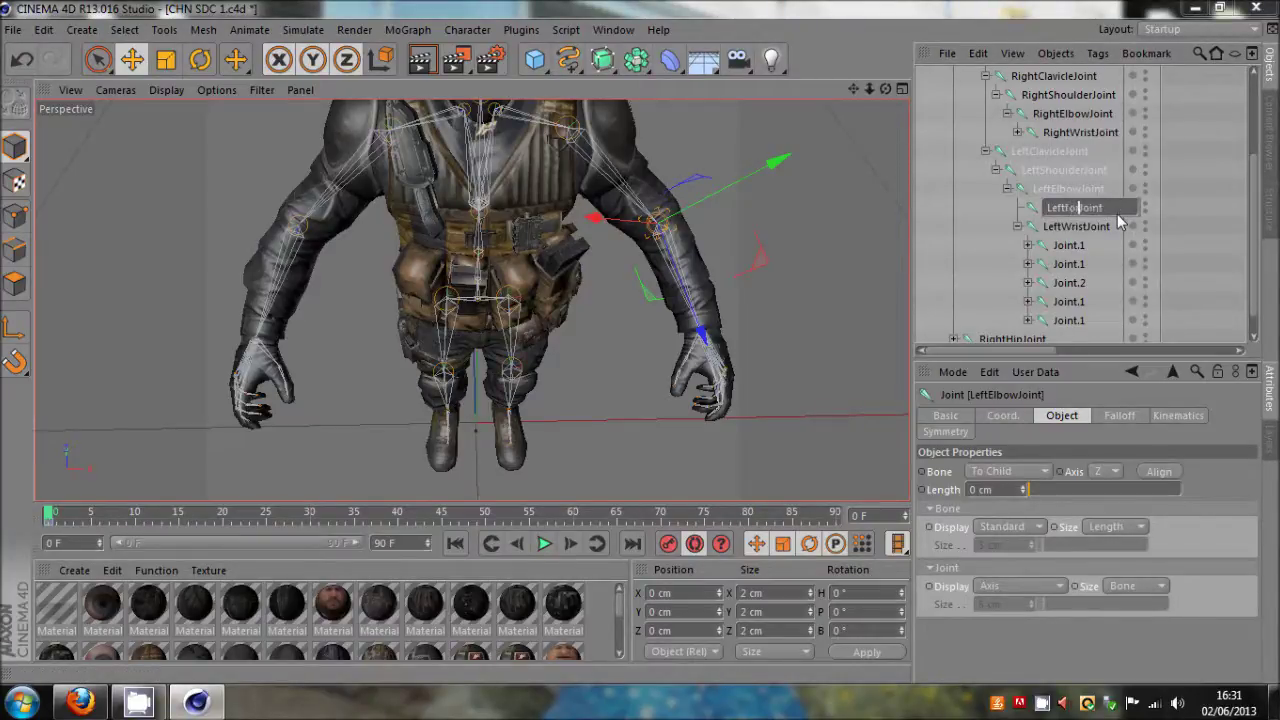
key("Return")
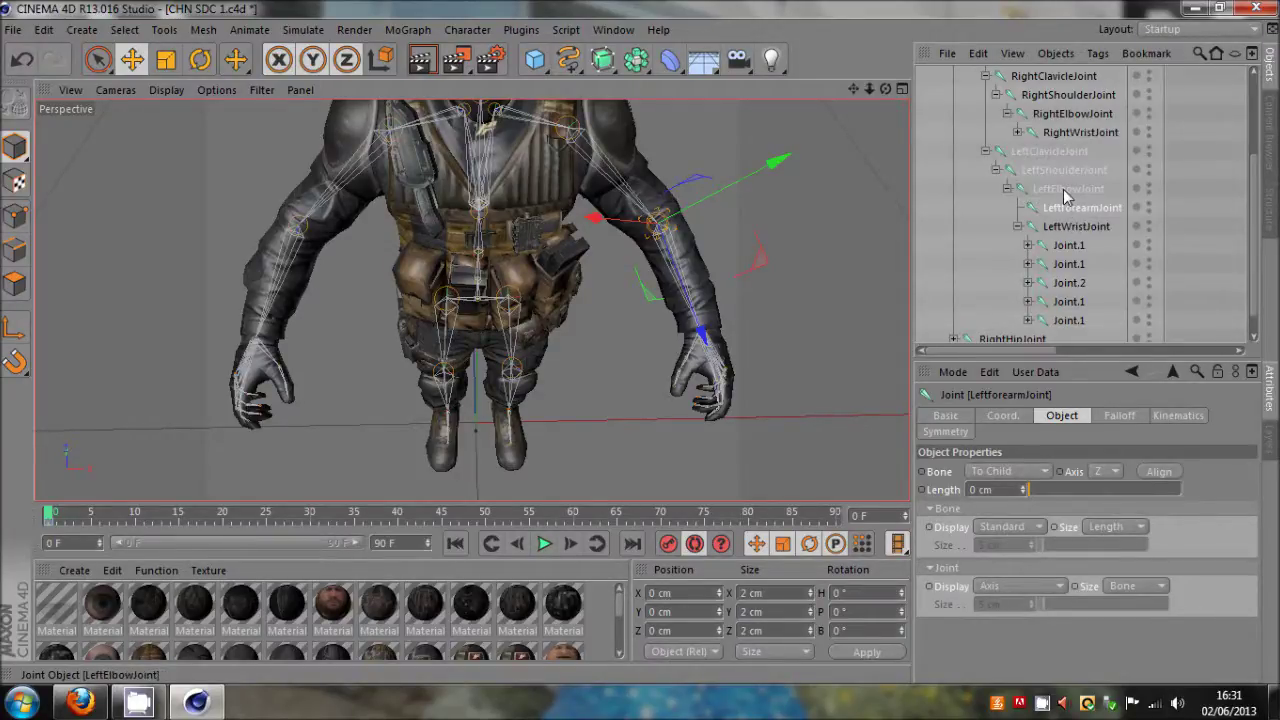
left_click_drag(1072, 227, 1071, 217)
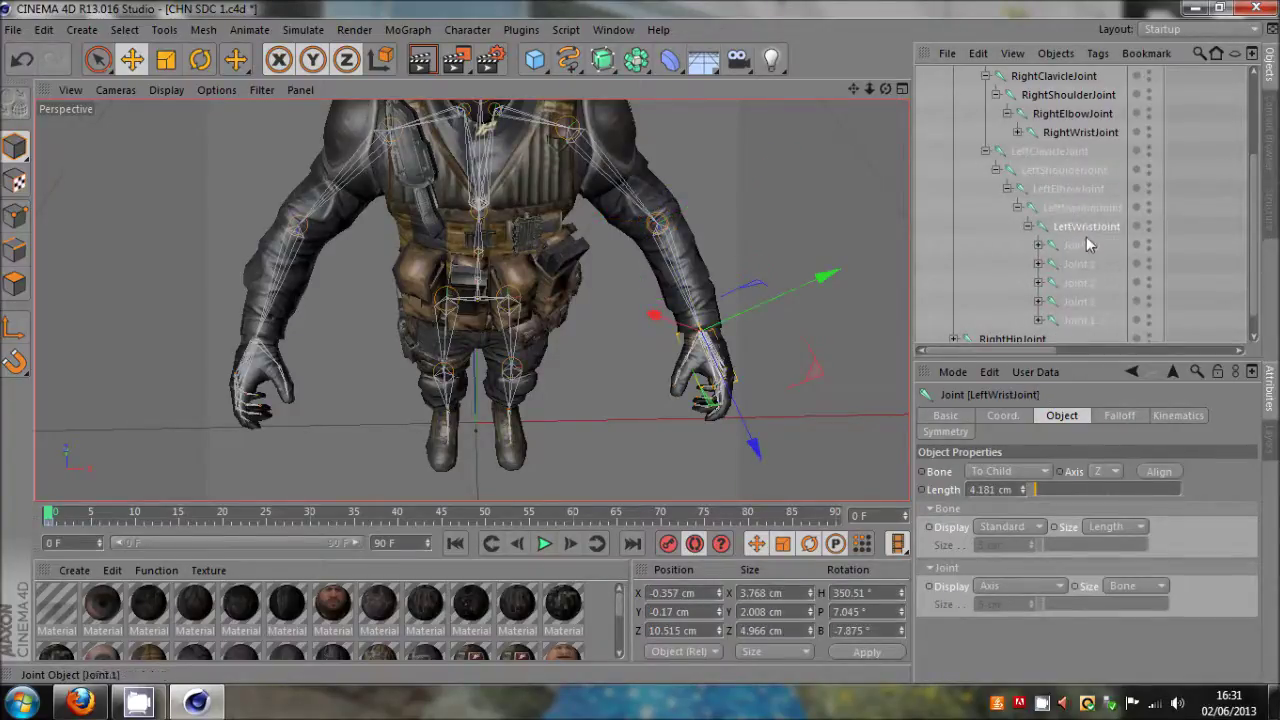
left_click(1179, 214)
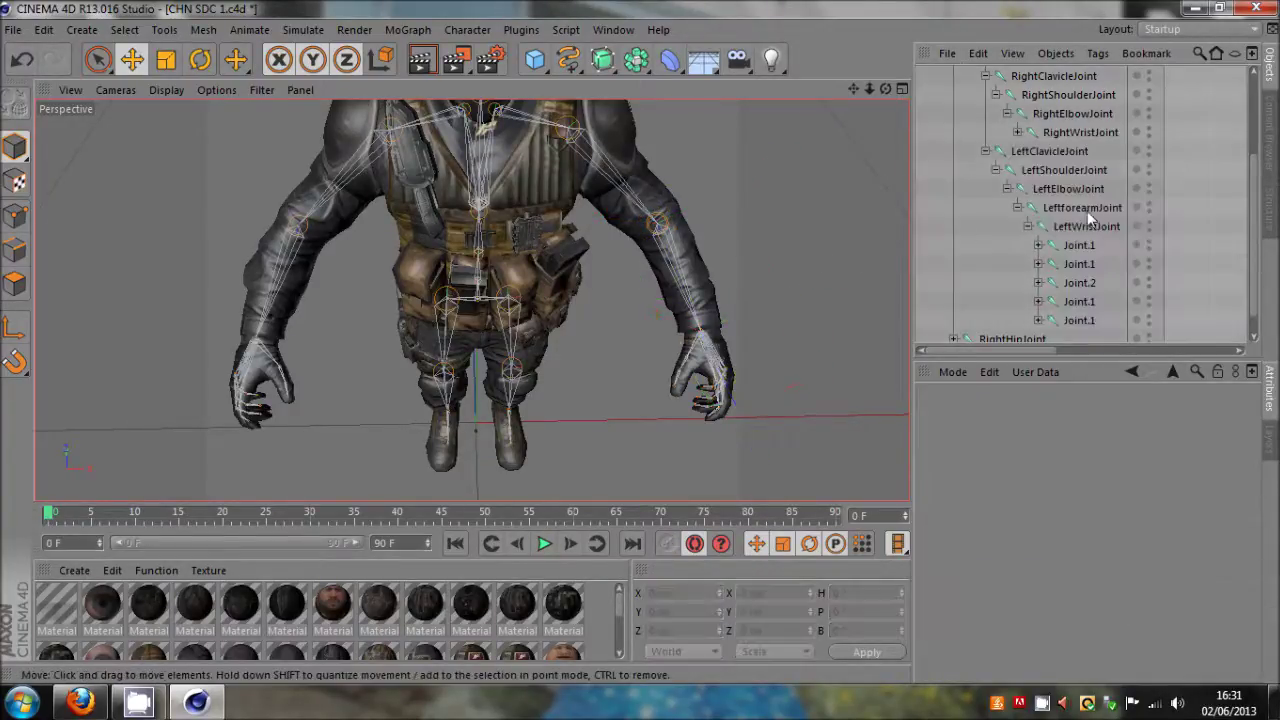
Step: Try to move LeftforearmJoint from the elbow down the left forearm
left_click(658, 224)
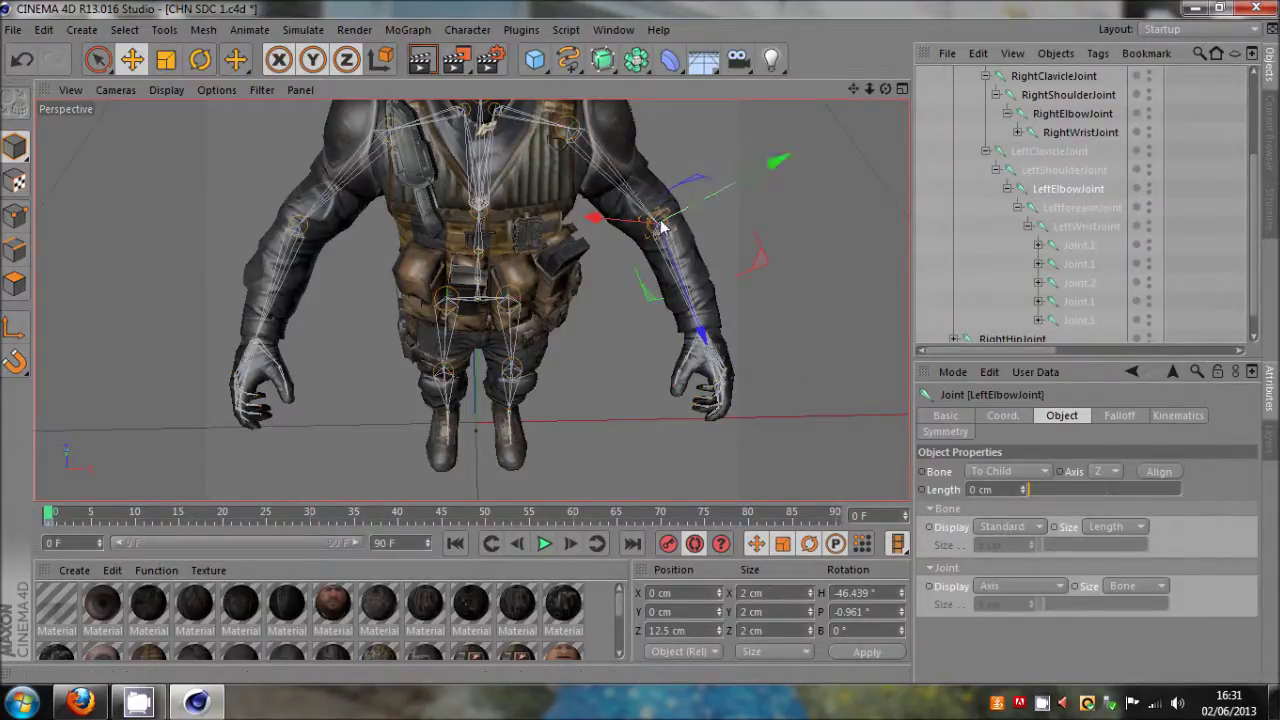
left_click(1076, 209)
left_click_drag(776, 258, 845, 284)
Step: Undo the forearm joint's move and the wrist's reparenting, and delete LeftforearmJoint from the left arm chain
key("ctrl+z")
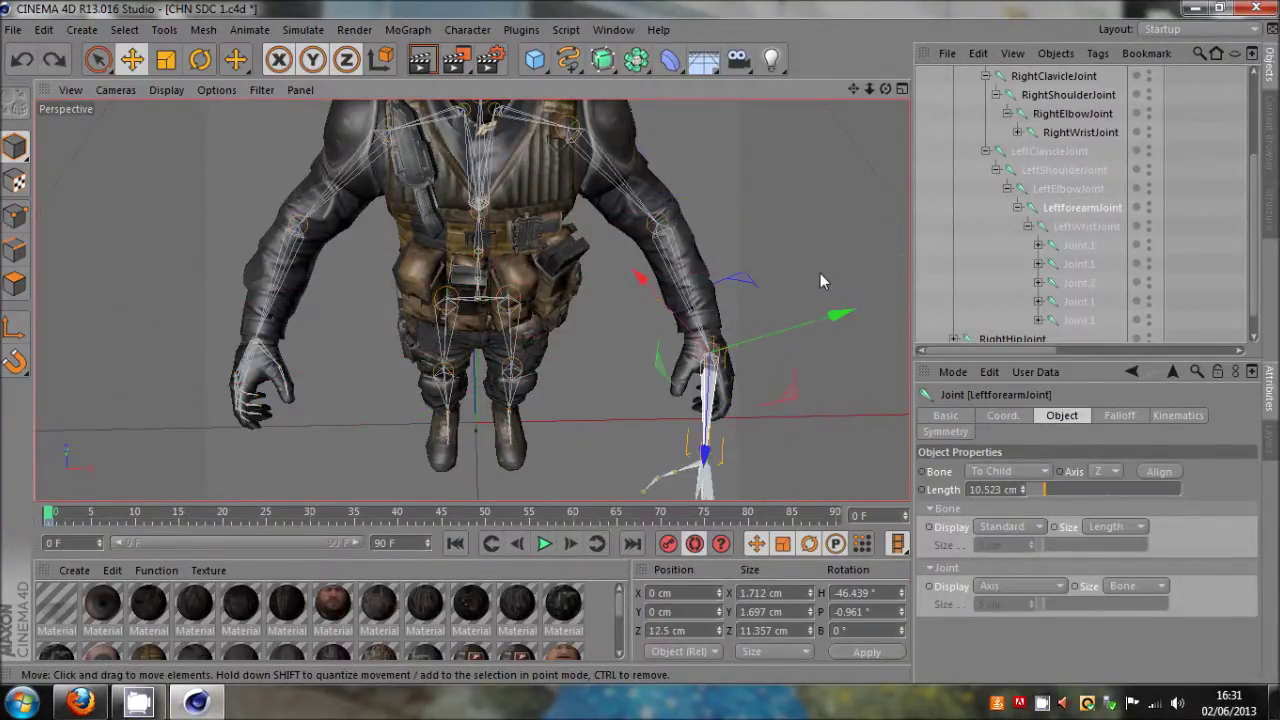
key("ctrl+z")
key("ctrl+z")
key("ctrl+z")
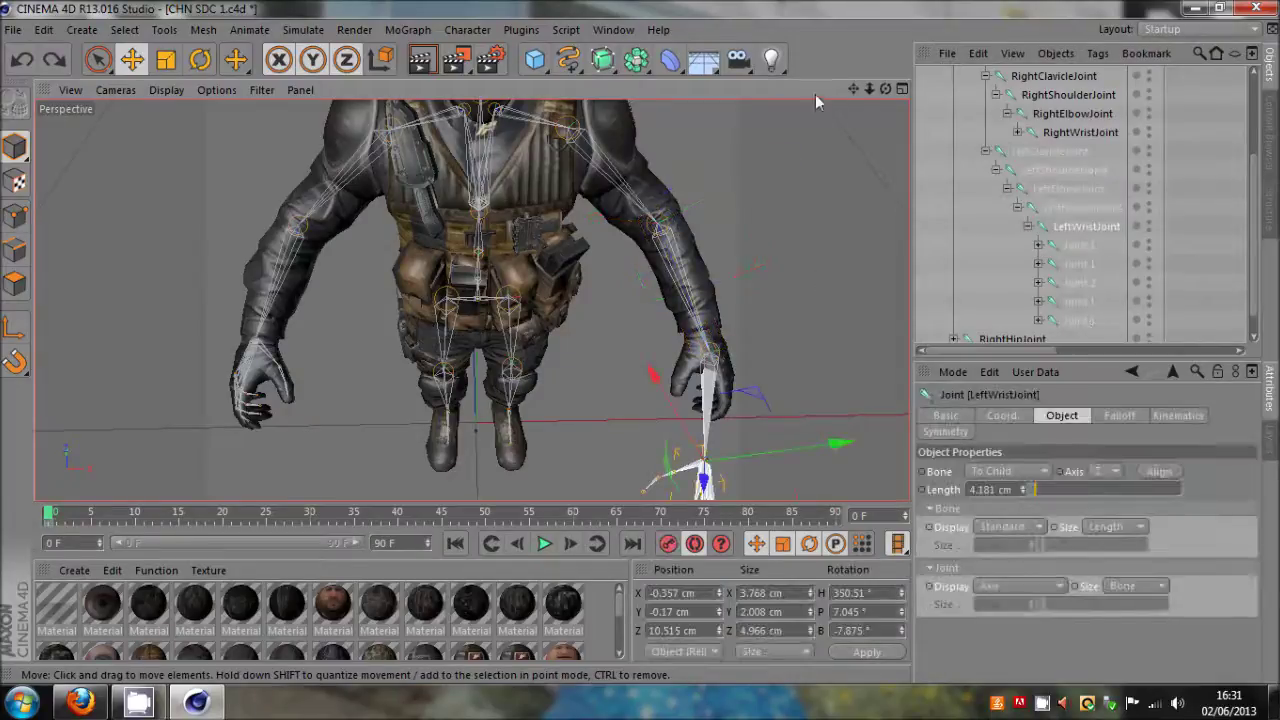
left_click_drag(885, 89, 639, 341)
key("ctrl+z")
key("ctrl+z")
left_click(1175, 242)
left_click(1071, 208)
key("Delete")
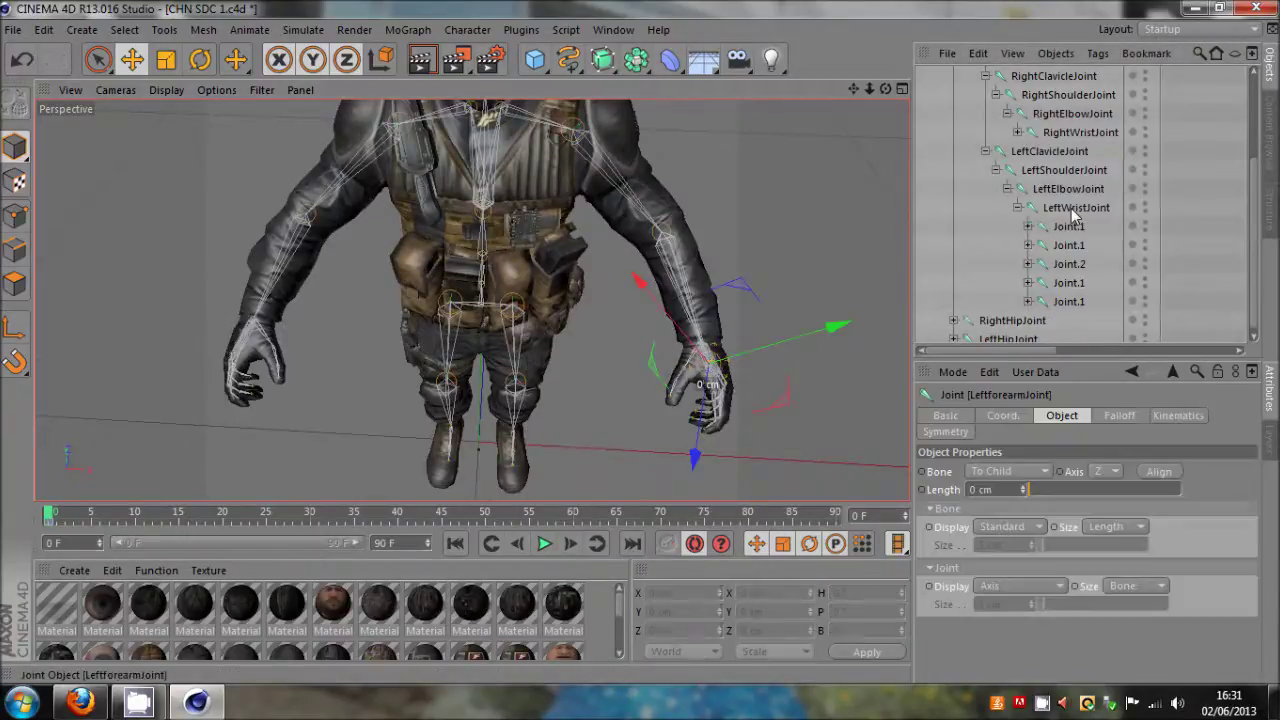
Step: Copy LeftElbowJoint and its children again and paste the branch outside the skeleton at the top level
left_click_drag(884, 90, 639, 341)
scroll(590, 276, "up", 5)
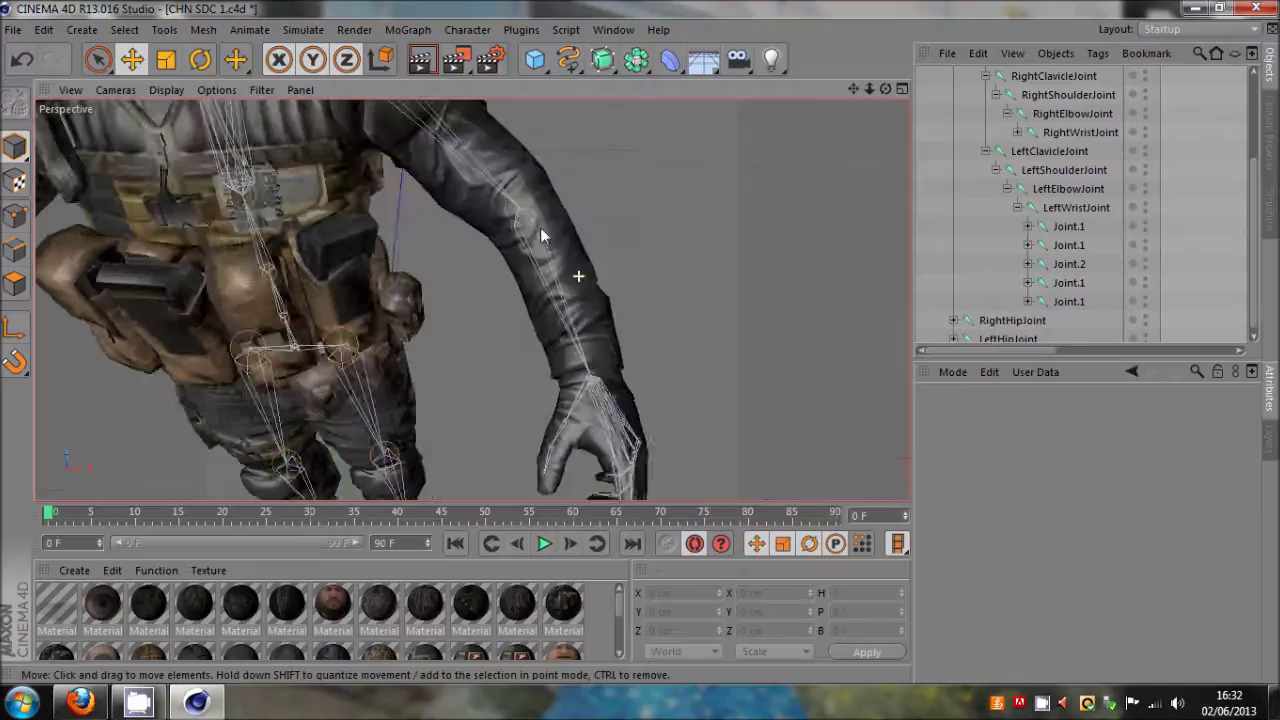
left_click(1055, 172)
left_click(1066, 193)
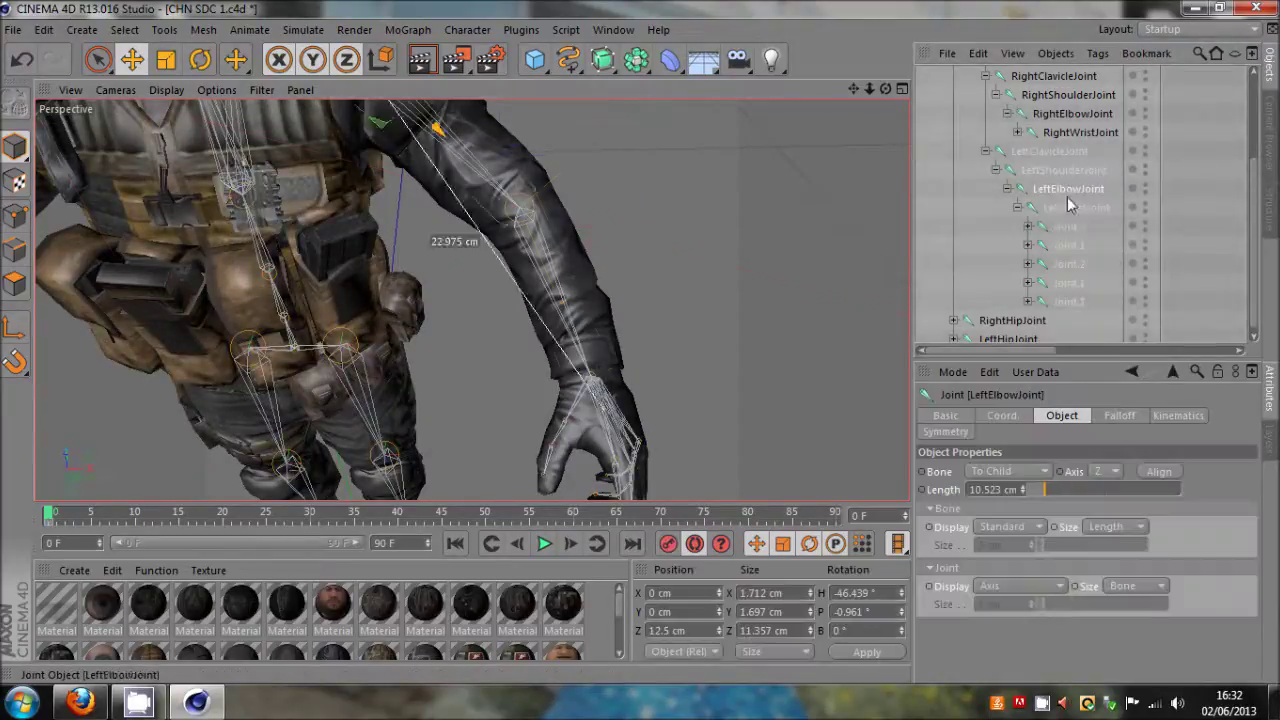
left_click(1073, 211, "ctrl")
left_click(1045, 192)
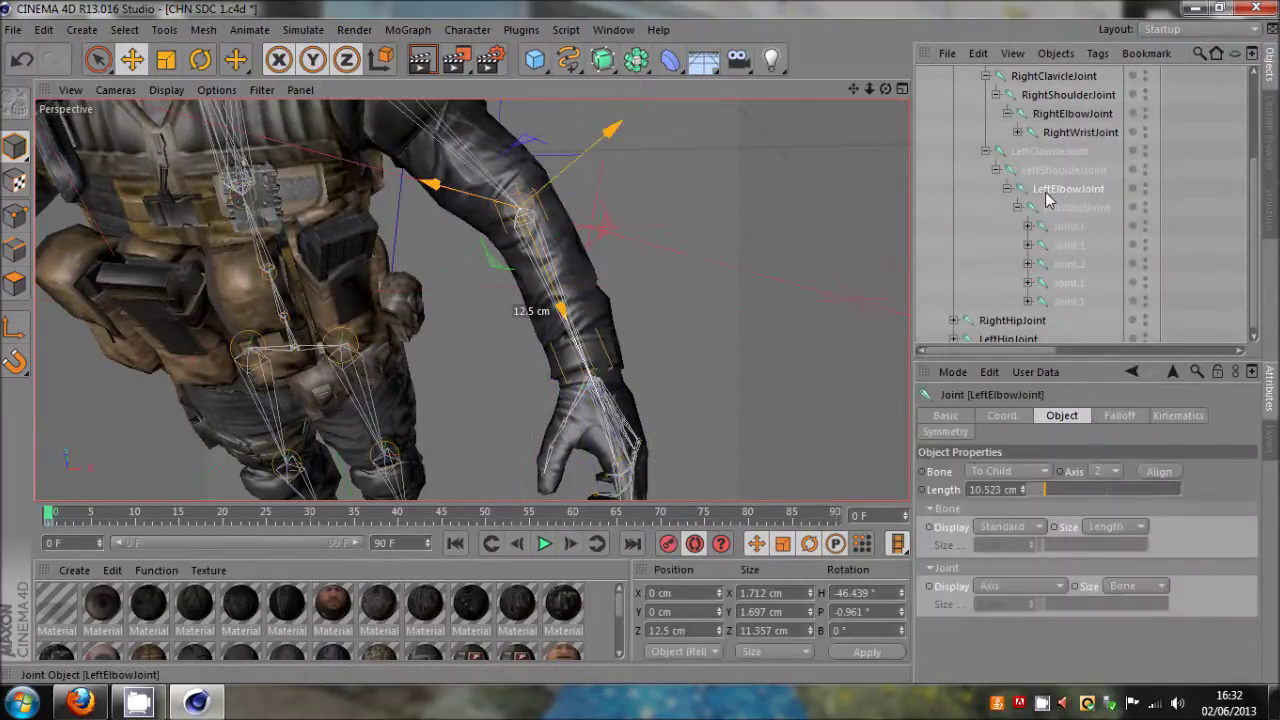
key("ctrl+c")
left_click(1184, 199)
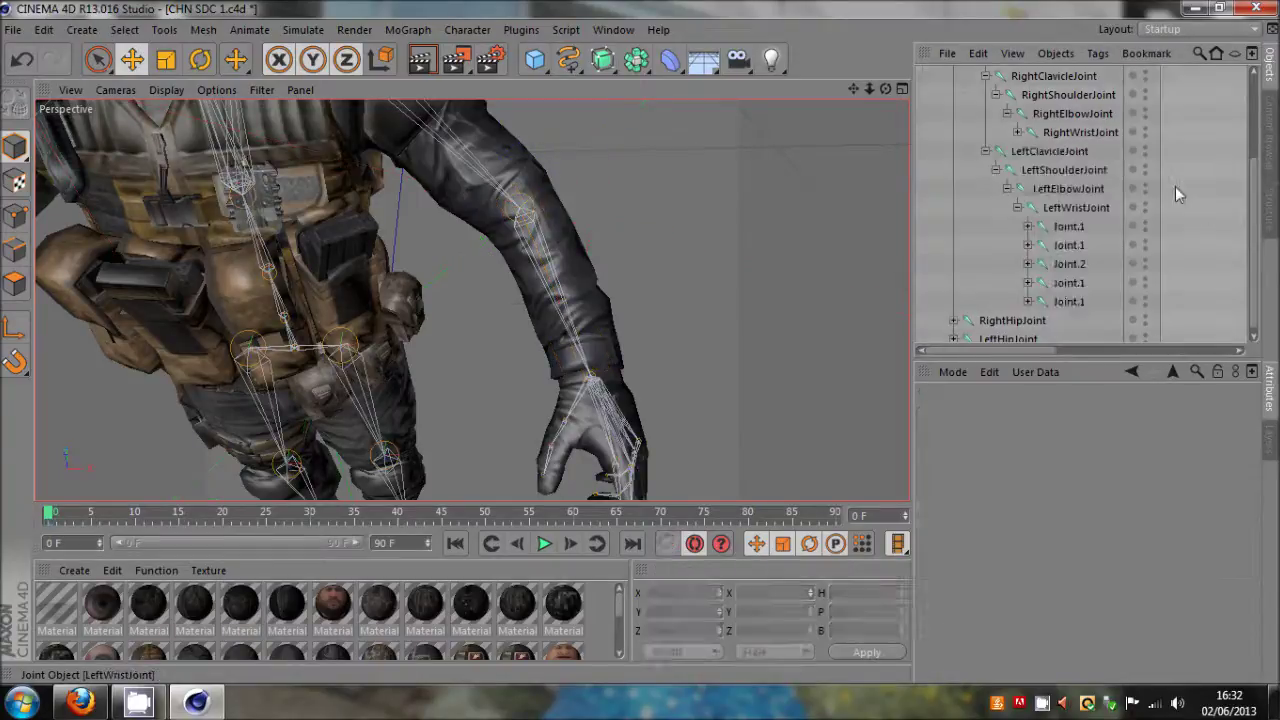
key("ctrl+v")
Step: Delete the wrist branch from the pasted top-level LeftElbowJoint copy and rename the copy LeftforearmJoint
left_click(991, 98)
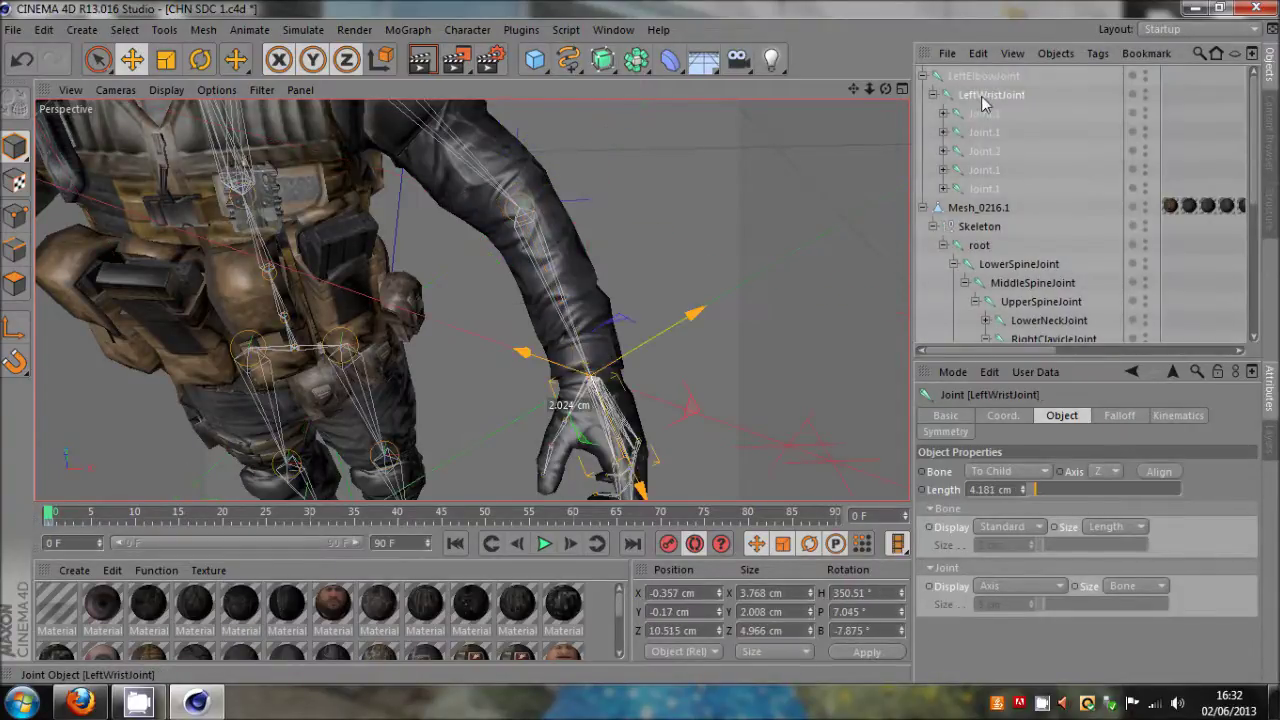
key("Delete")
left_click(980, 77)
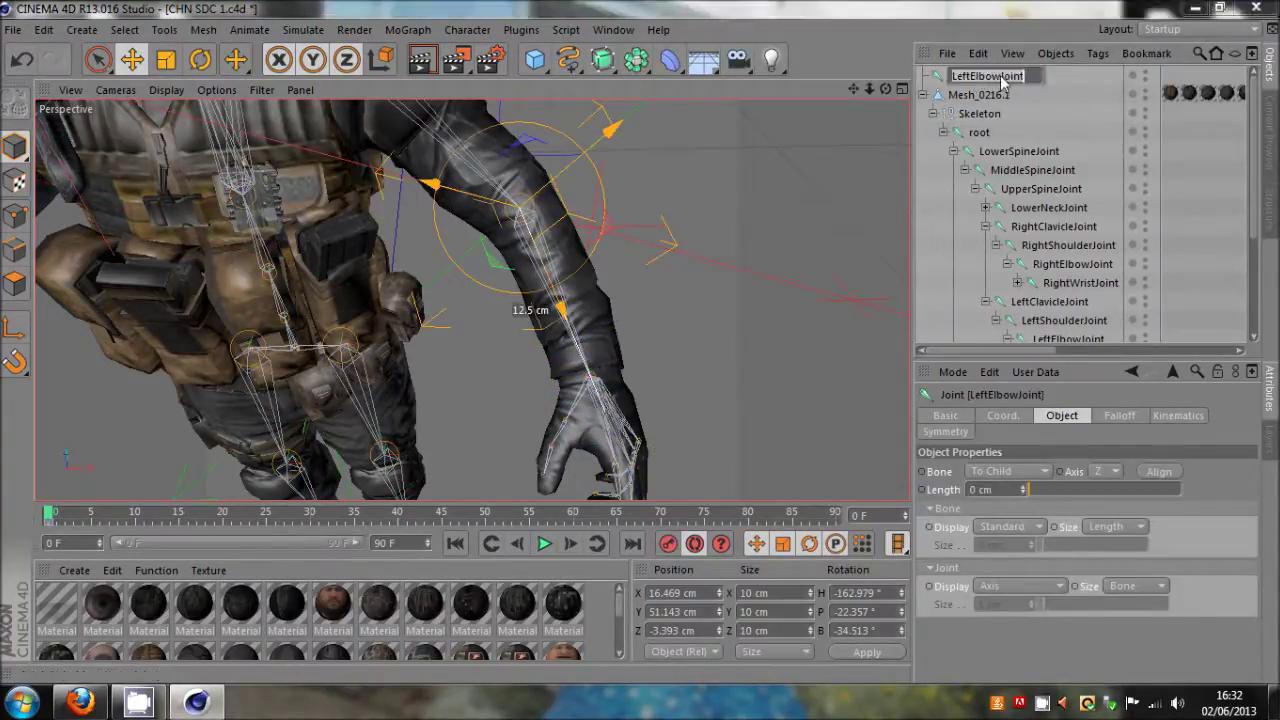
key("BackSpace")
type("forear")
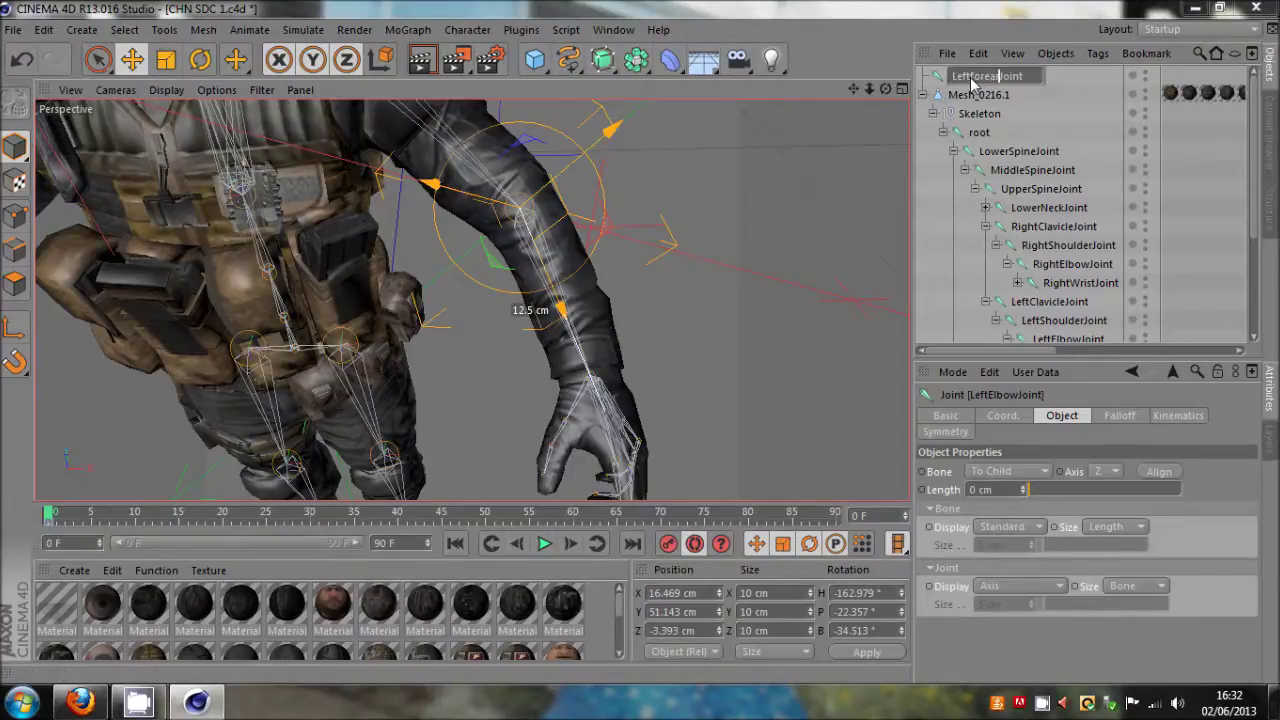
type("m")
key("Return")
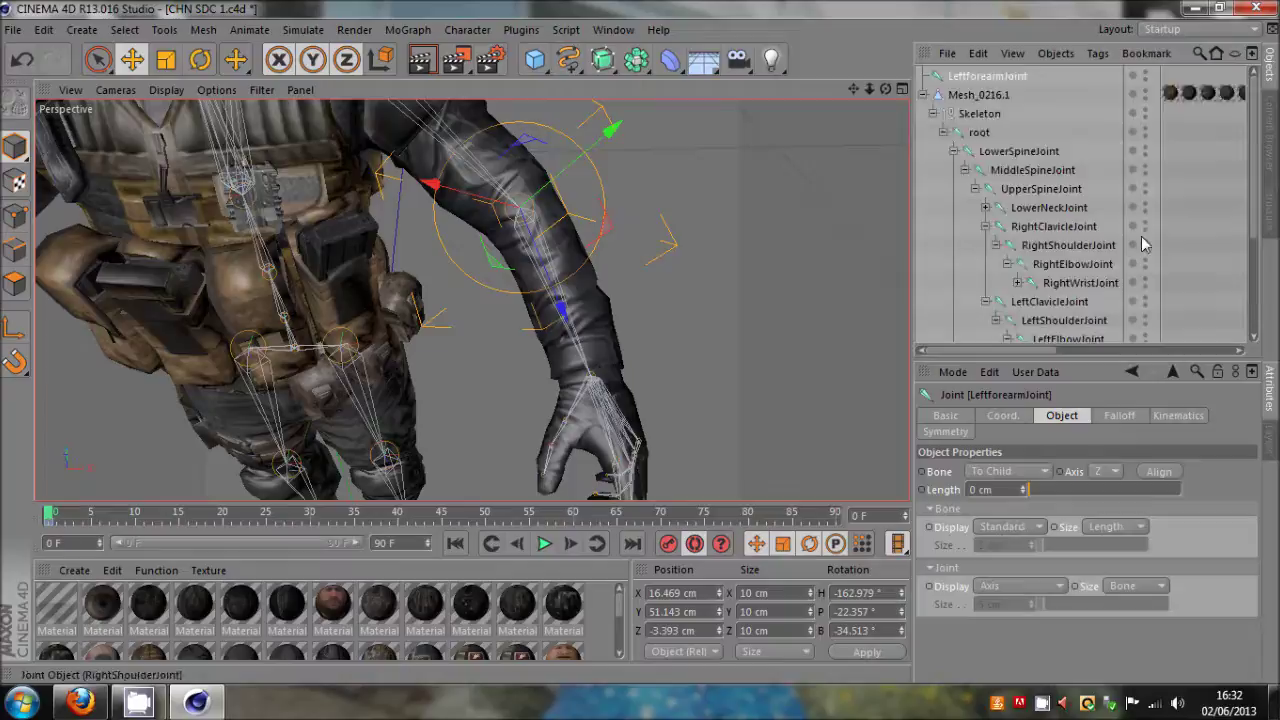
Step: Nest LeftforearmJoint under LeftElbowJoint in the skeleton and make LeftWristJoint its child
scroll(1143, 244, "down", 2)
scroll(1066, 250, "up", 2)
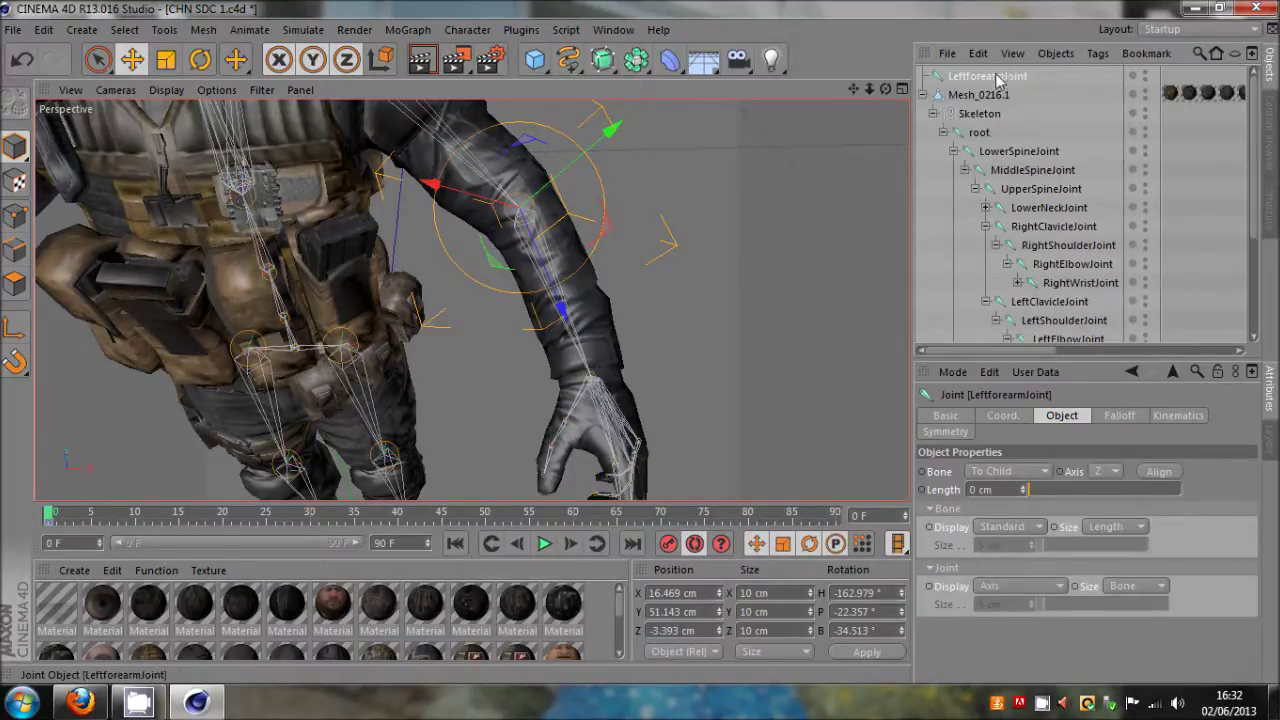
scroll(1088, 296, "down", 2)
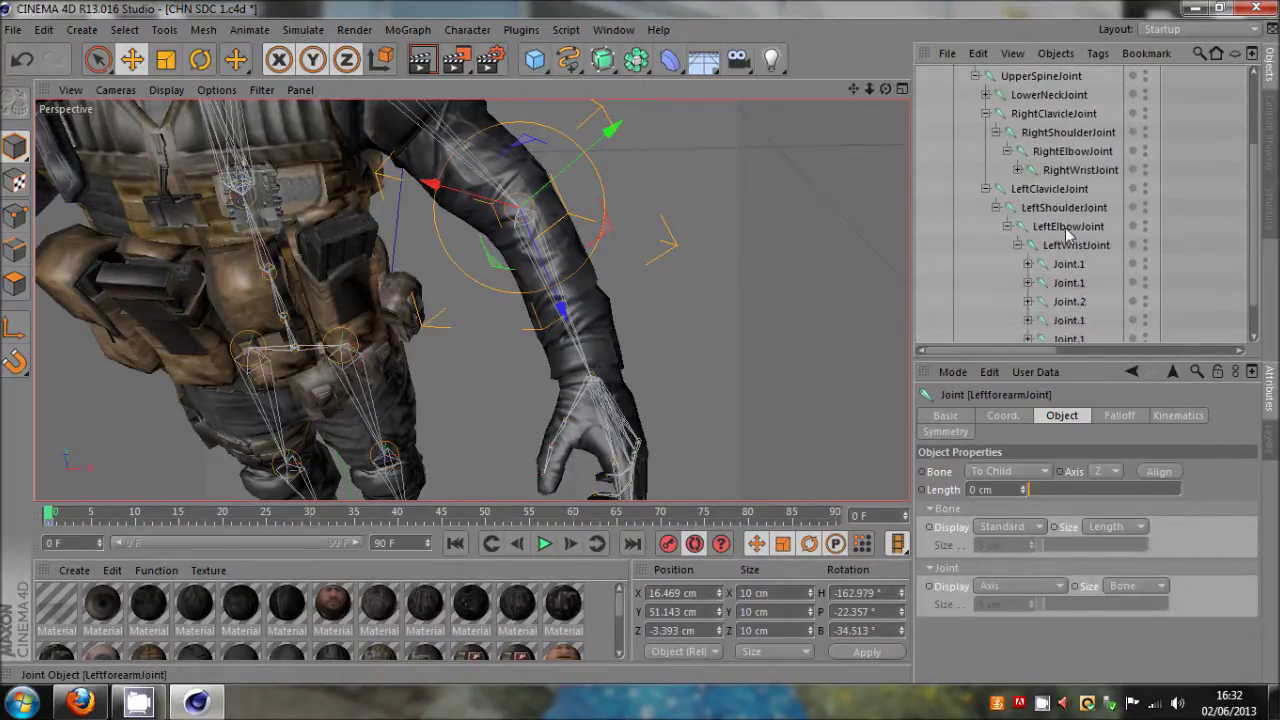
mouse_move(1066, 229)
left_mouse_down()
mouse_move(1091, 224)
mouse_move(1078, 231)
left_mouse_up()
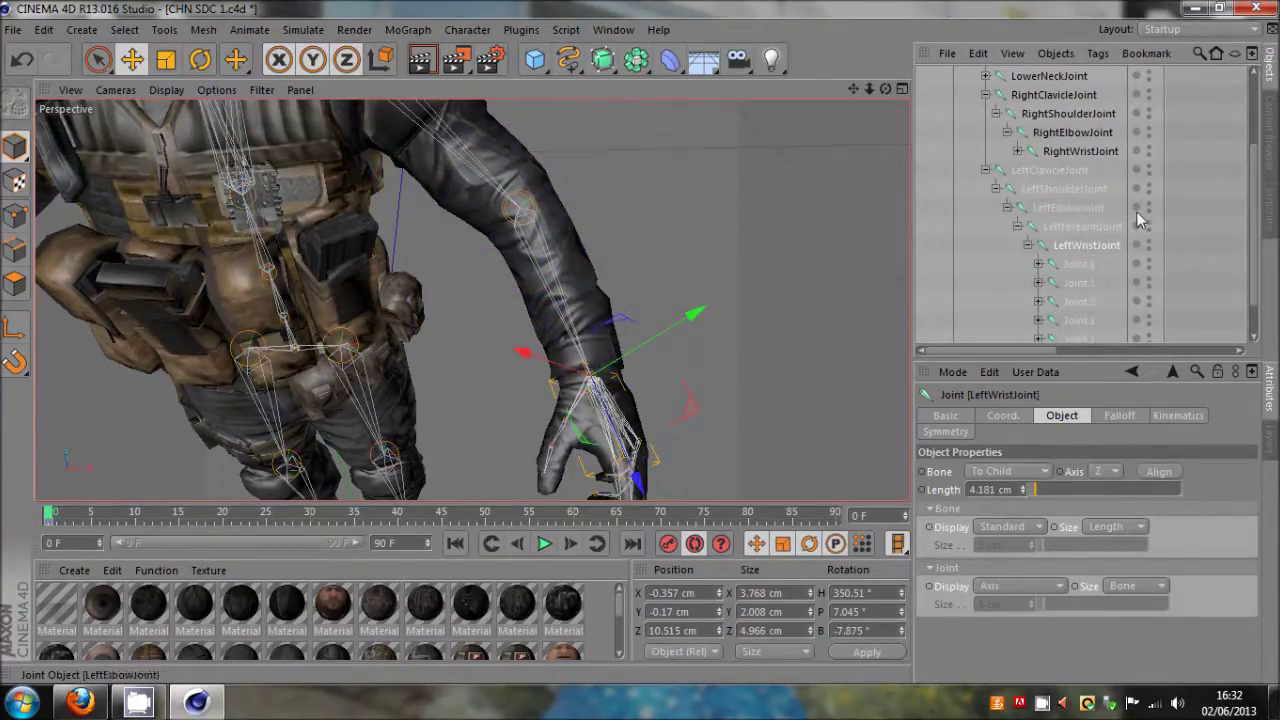
Step: Select the mesh with its skeleton and all joints, record a keyframe for them at frame 0, and clear the selection
right_click(1076, 248)
left_click(1067, 248)
key("ctrl+a")
right_click(1067, 245)
left_click(1059, 345)
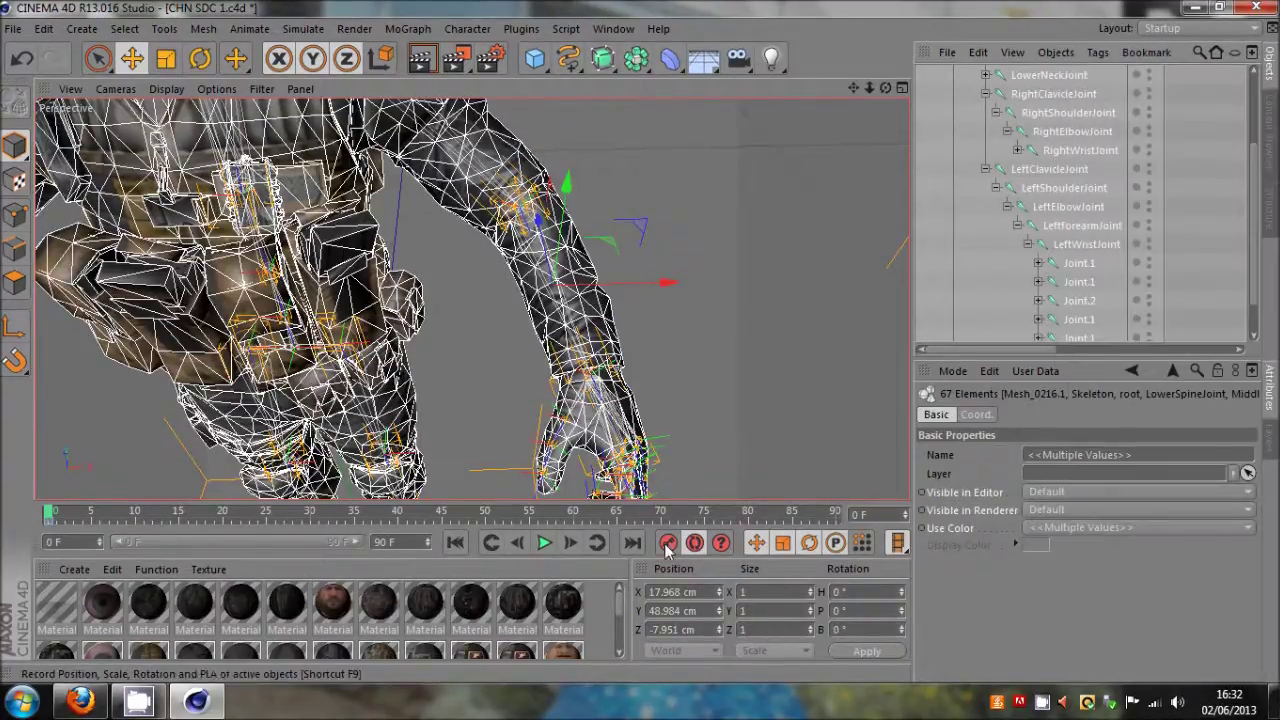
left_click(676, 543)
left_click(1208, 192)
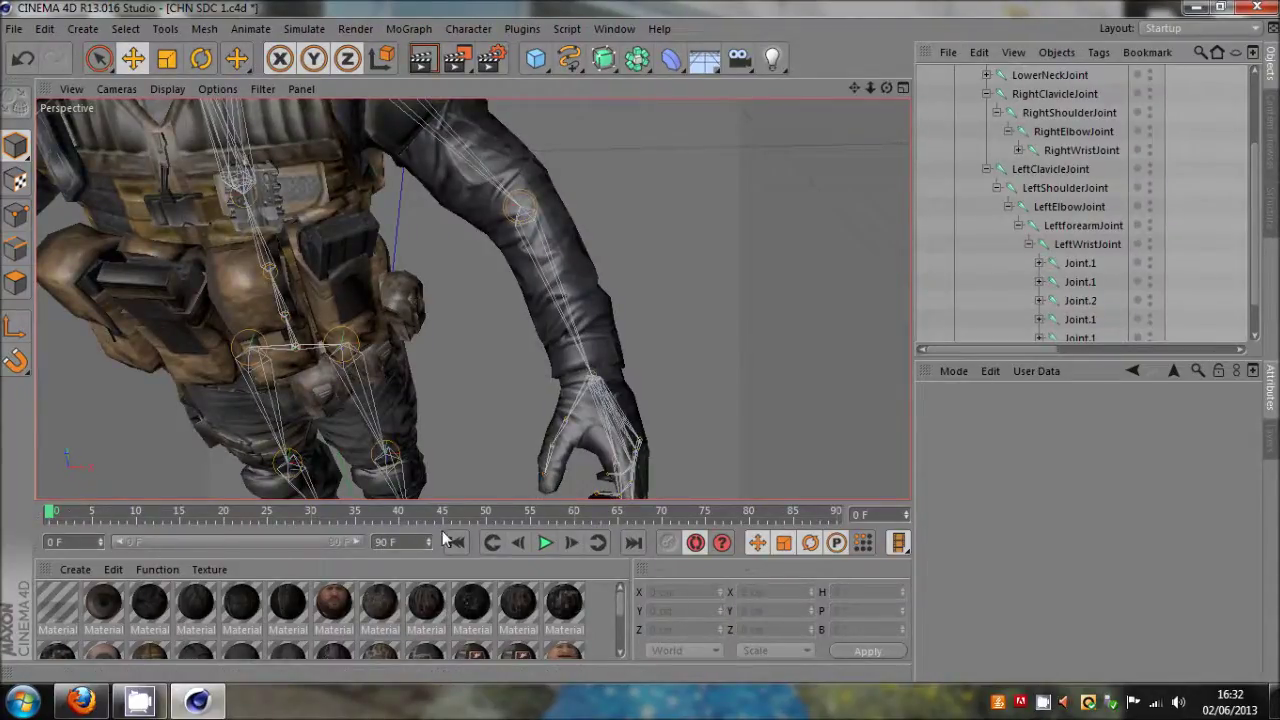
left_click(695, 543)
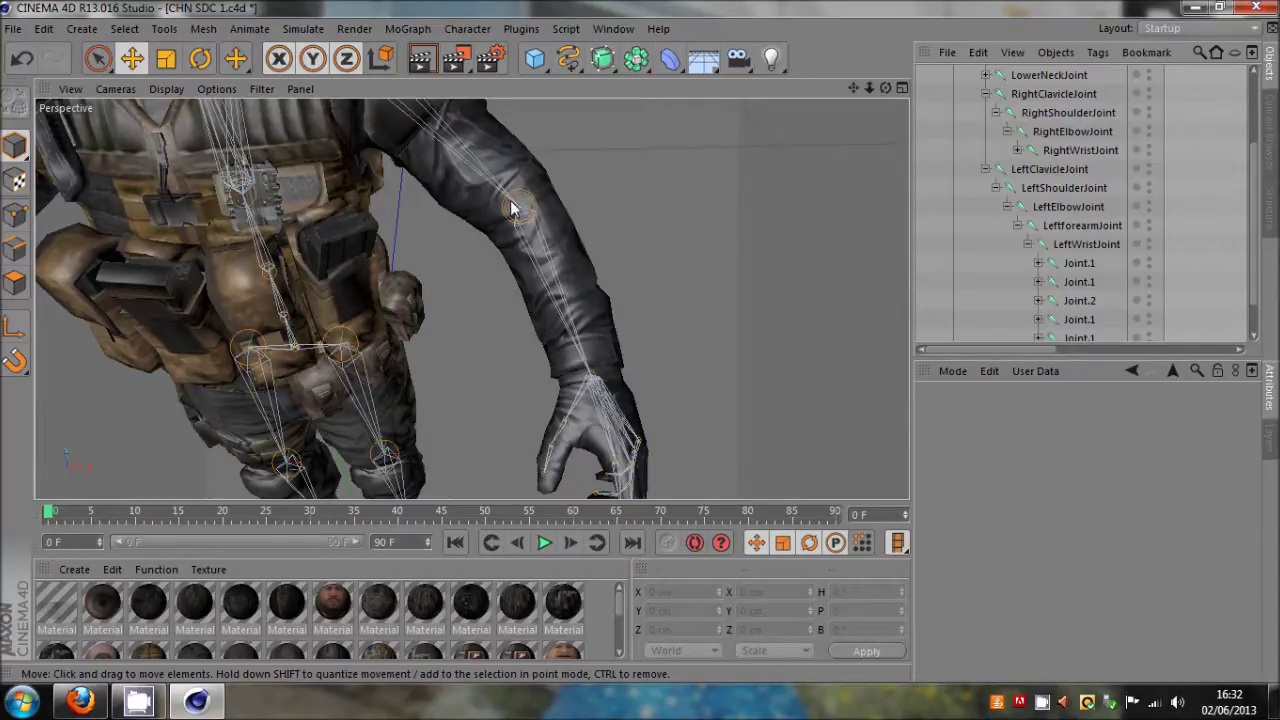
Step: Activate the Joint Tool with LeftforearmJoint selected and turn off its Root Null option
left_click(1070, 226)
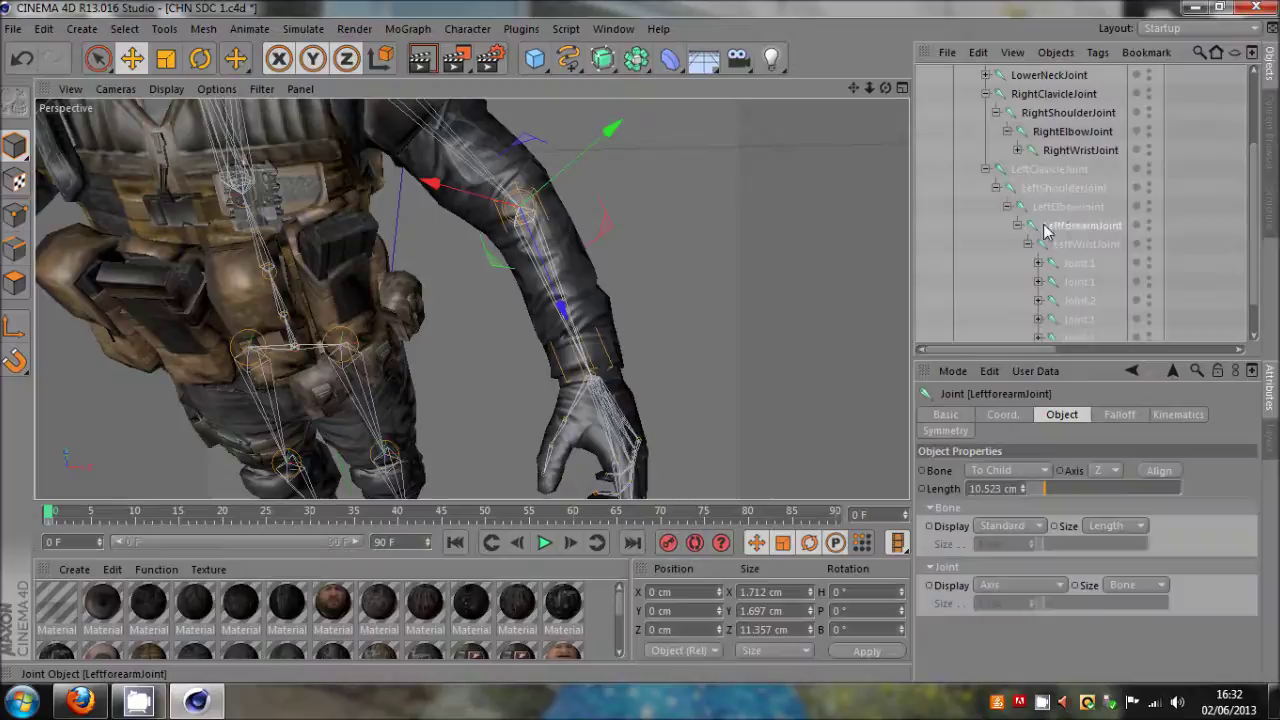
left_click(472, 30)
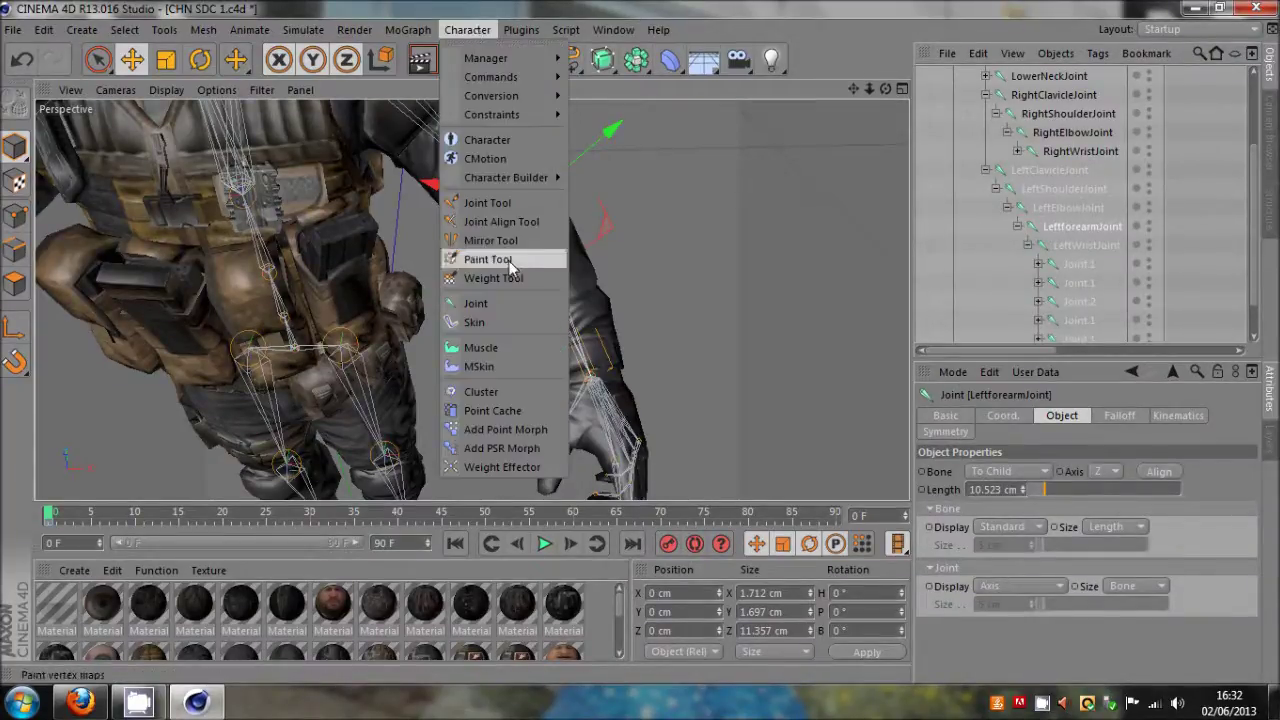
left_click(482, 202)
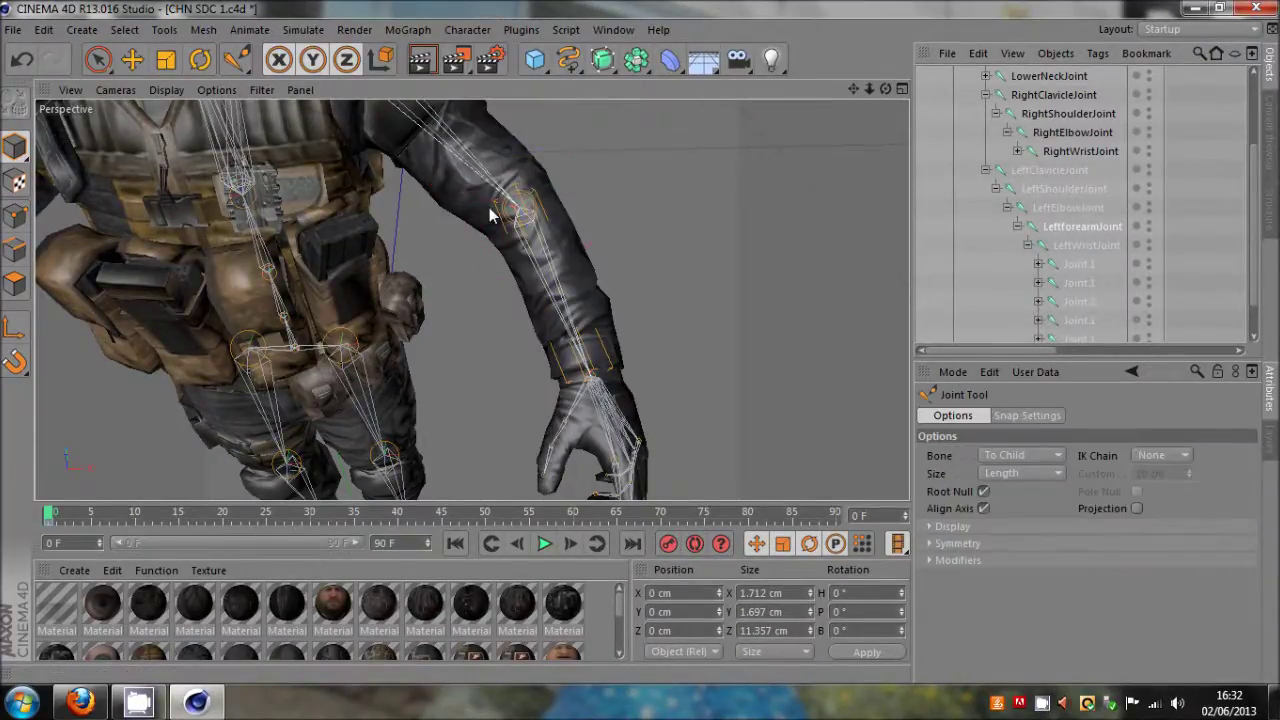
left_click(984, 492)
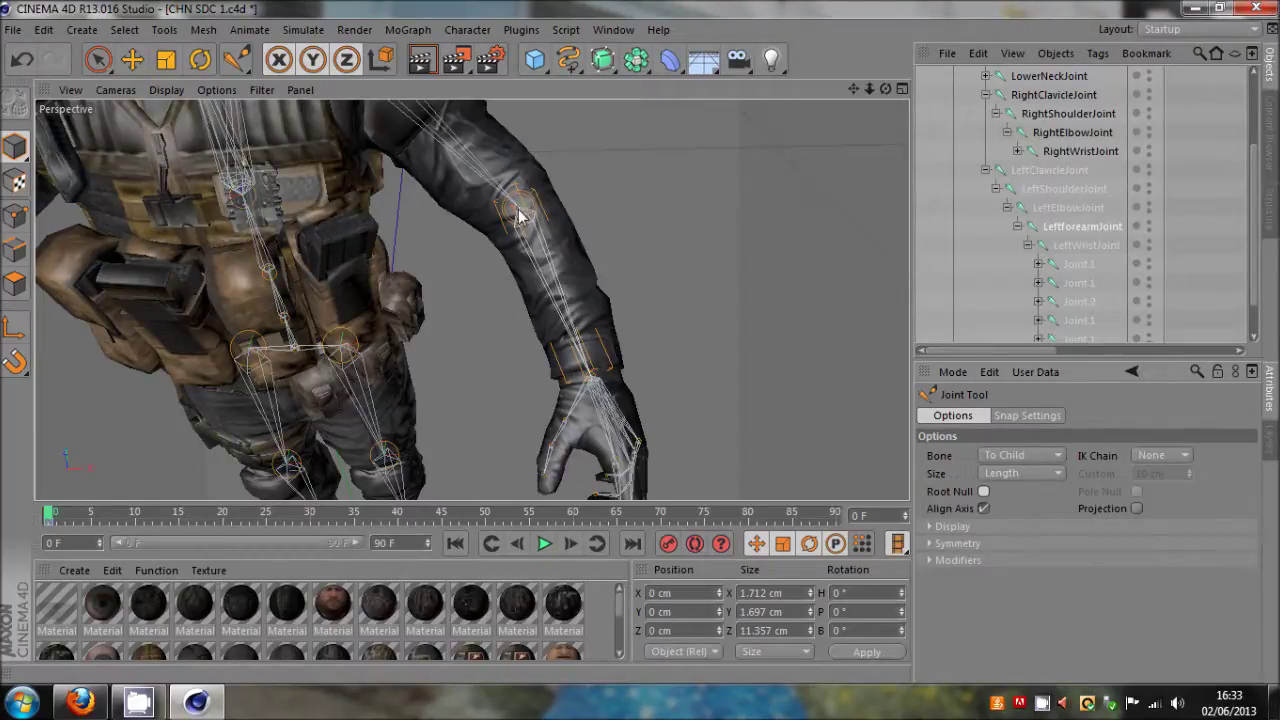
Step: Try to move the joint at the left elbow down the forearm with the Joint Tool, and undo the move
left_click_drag(522, 215, 586, 341)
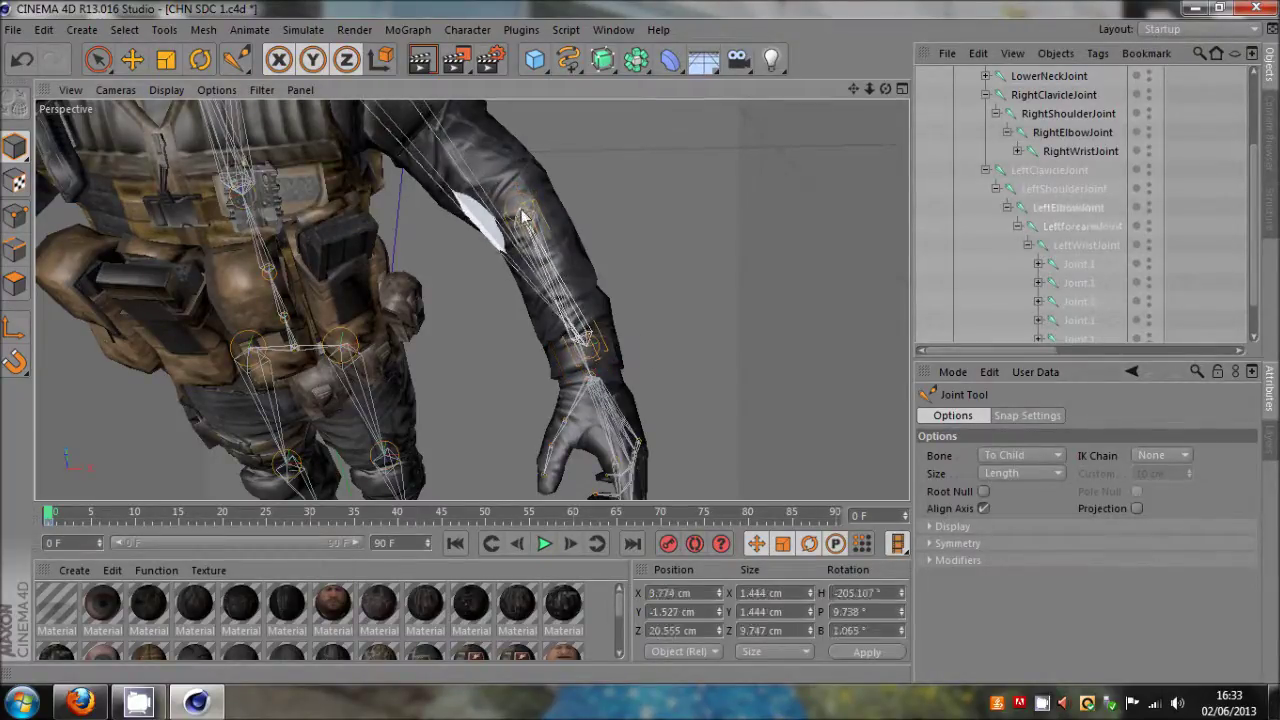
left_click(521, 216)
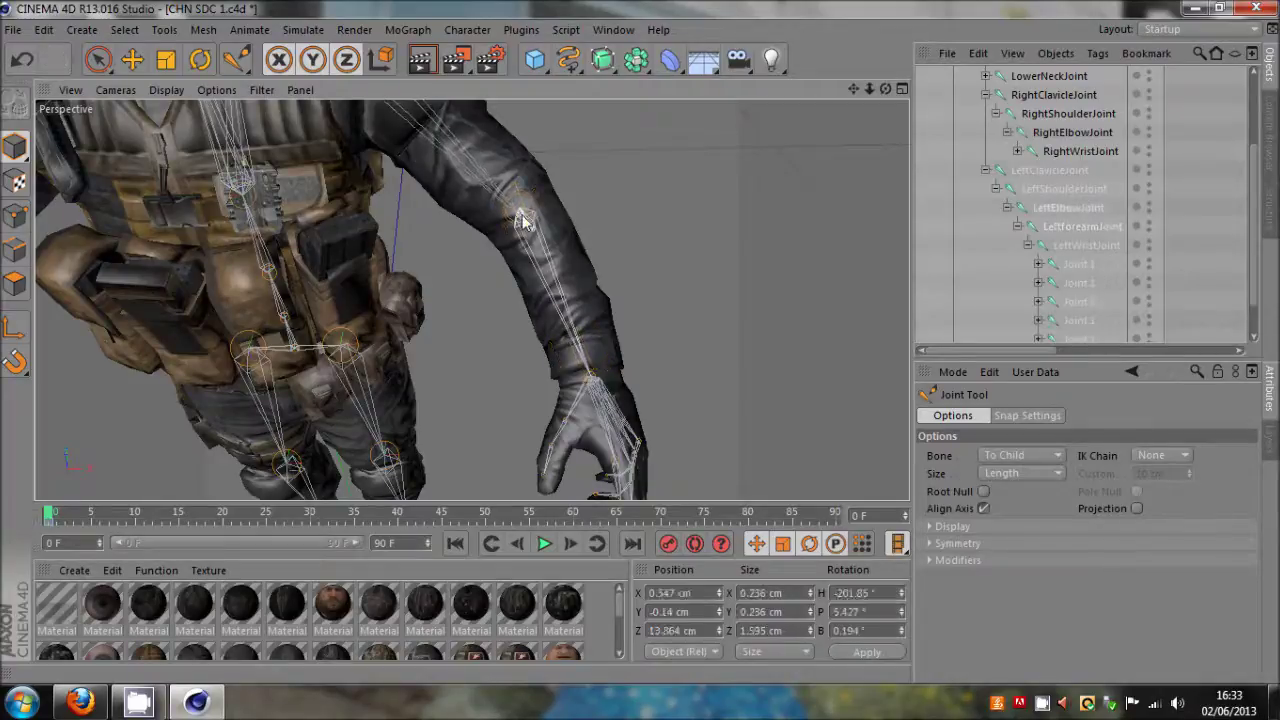
key("ctrl+z")
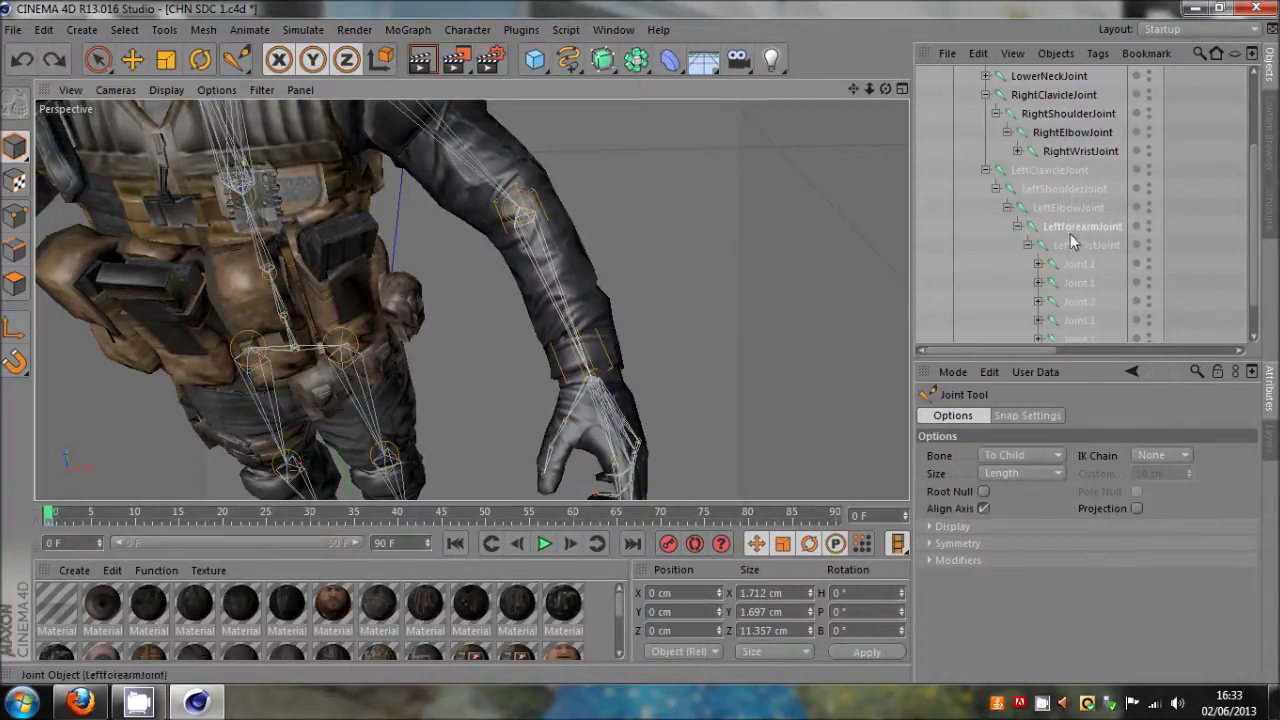
Step: Move LeftforearmJoint to the middle of the left forearm with the Joint Tool and adjust LeftElbowJoint's position at the elbow
left_click(1070, 230)
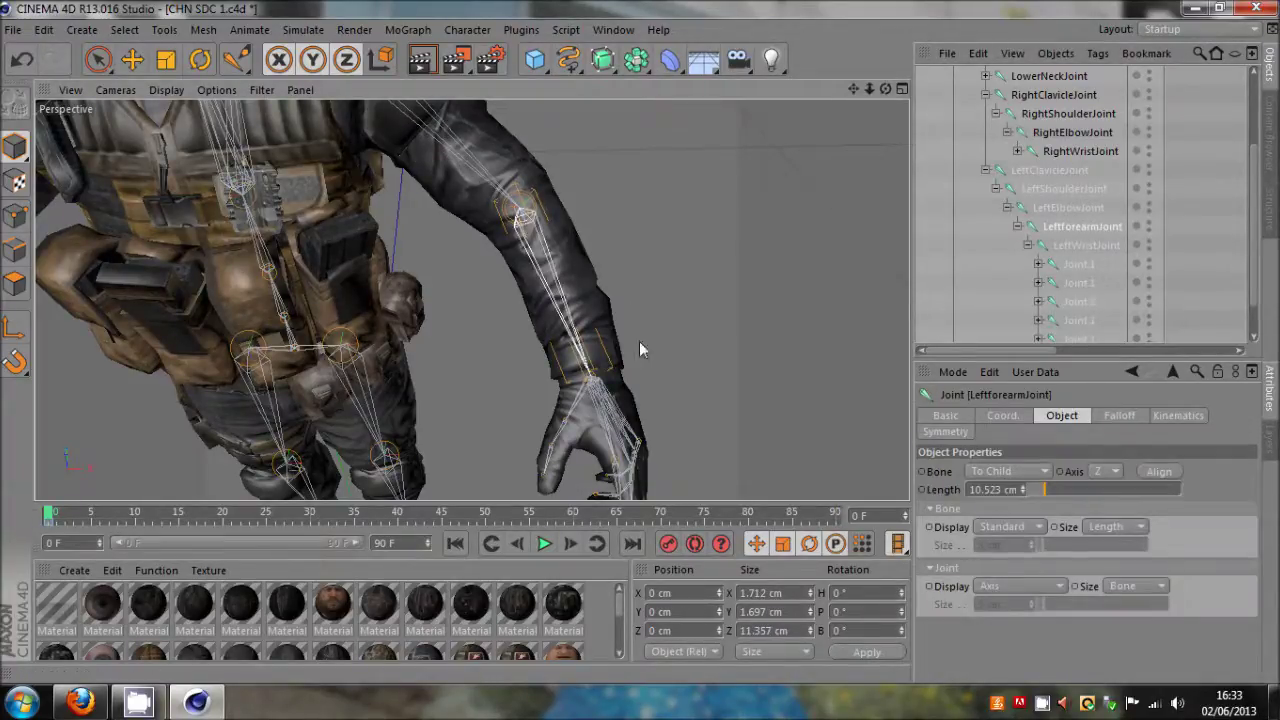
left_click_drag(639, 341, 552, 265)
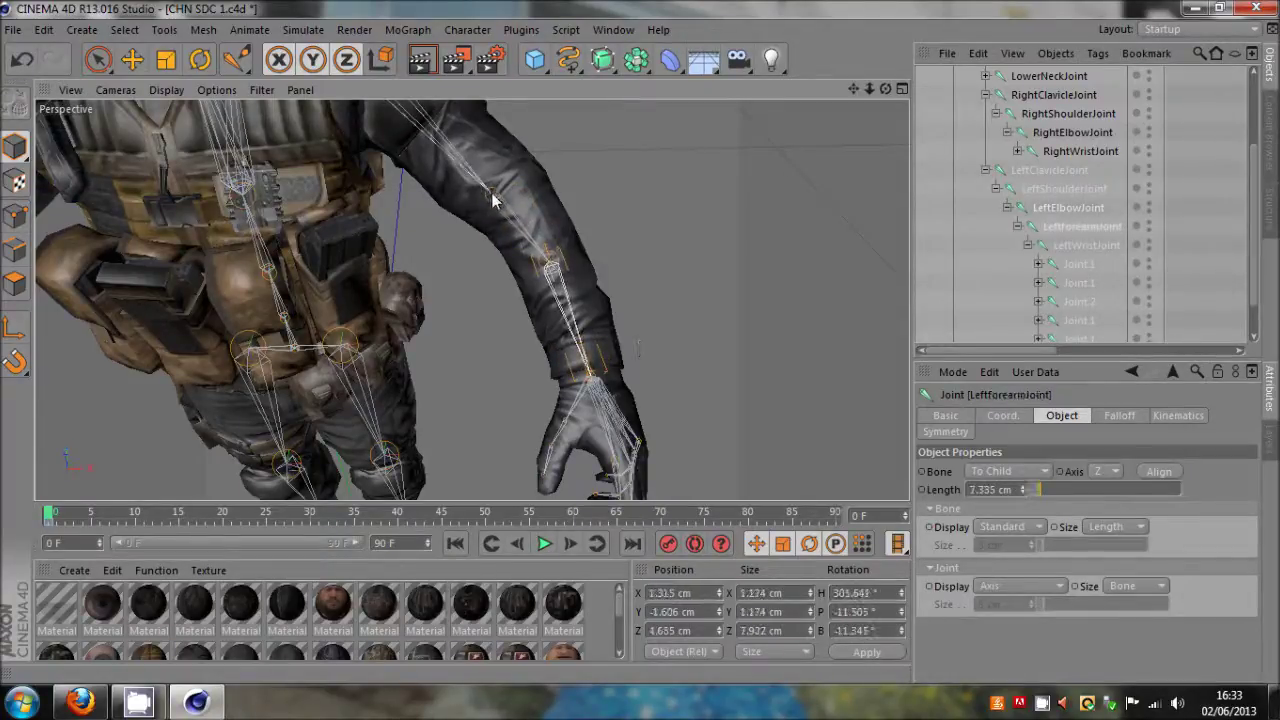
left_click(492, 200)
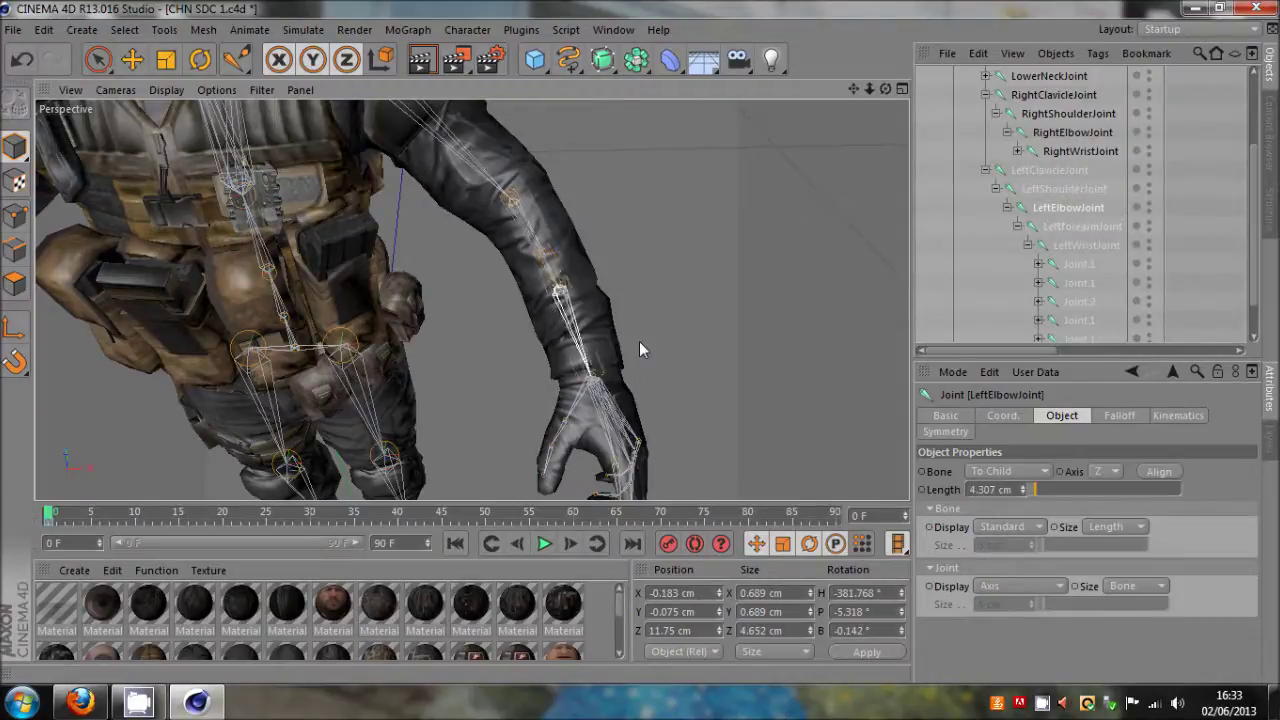
left_click(529, 218)
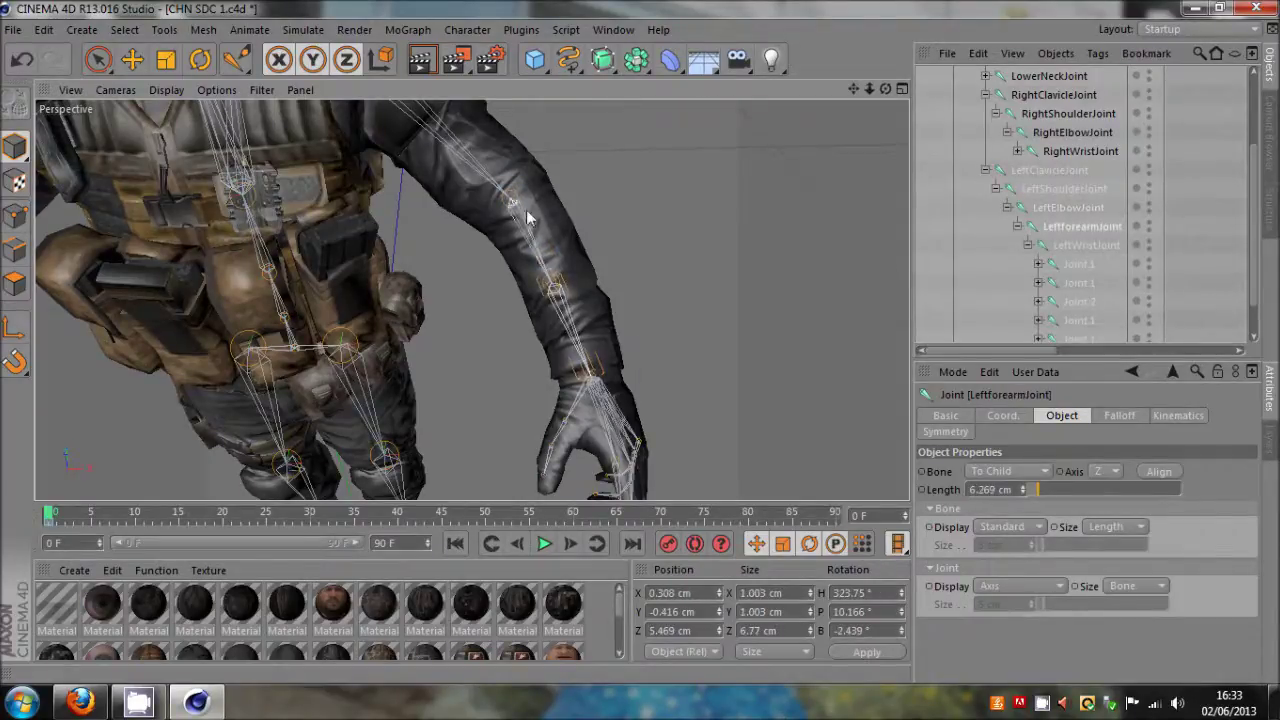
Step: Refine LeftforearmJoint's position inside the sleeve from several angles, leaving its bone about 5.5 cm long
left_click_drag(883, 90, 825, 111)
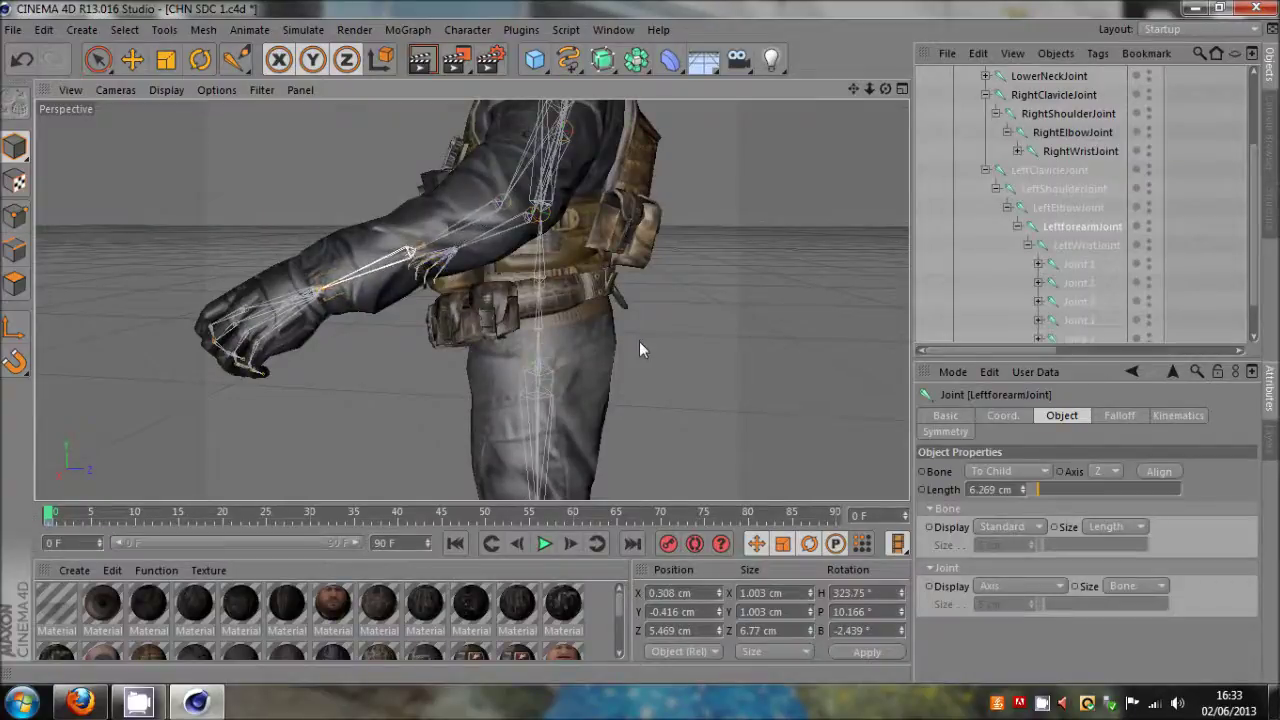
left_click_drag(640, 342, 640, 342)
left_click_drag(885, 90, 660, 198)
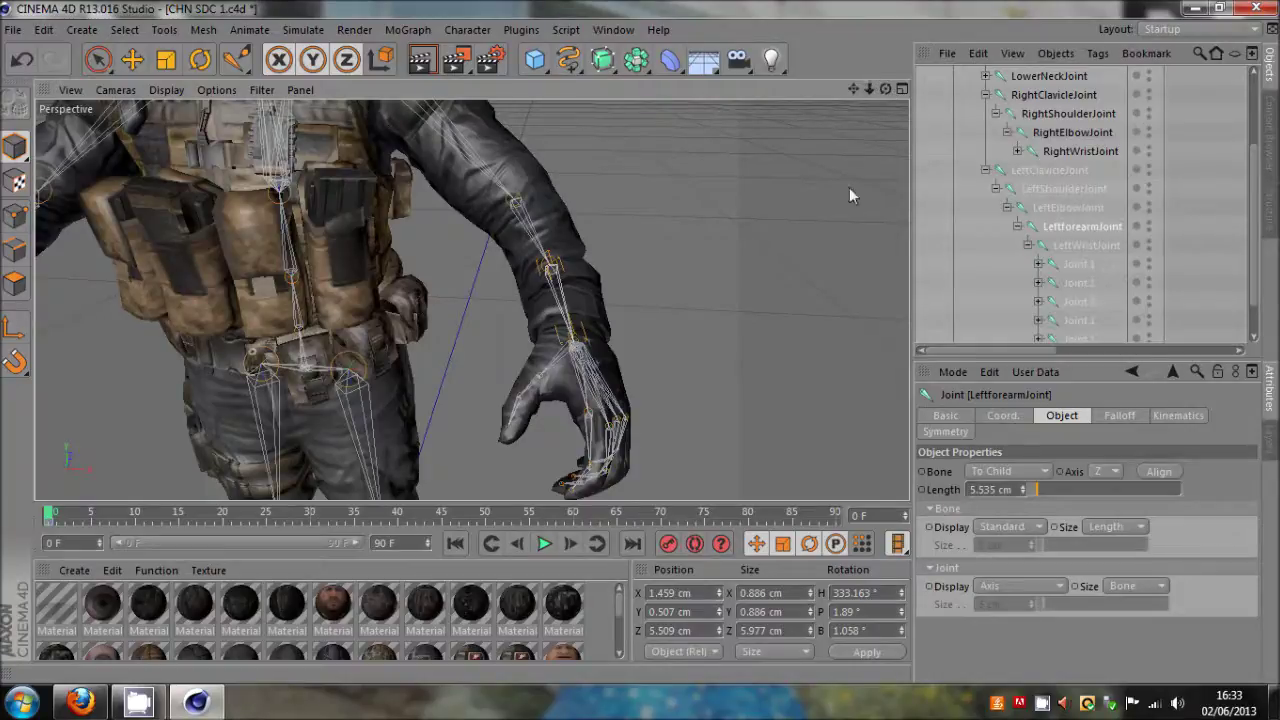
left_click_drag(639, 341, 639, 341, "alt")
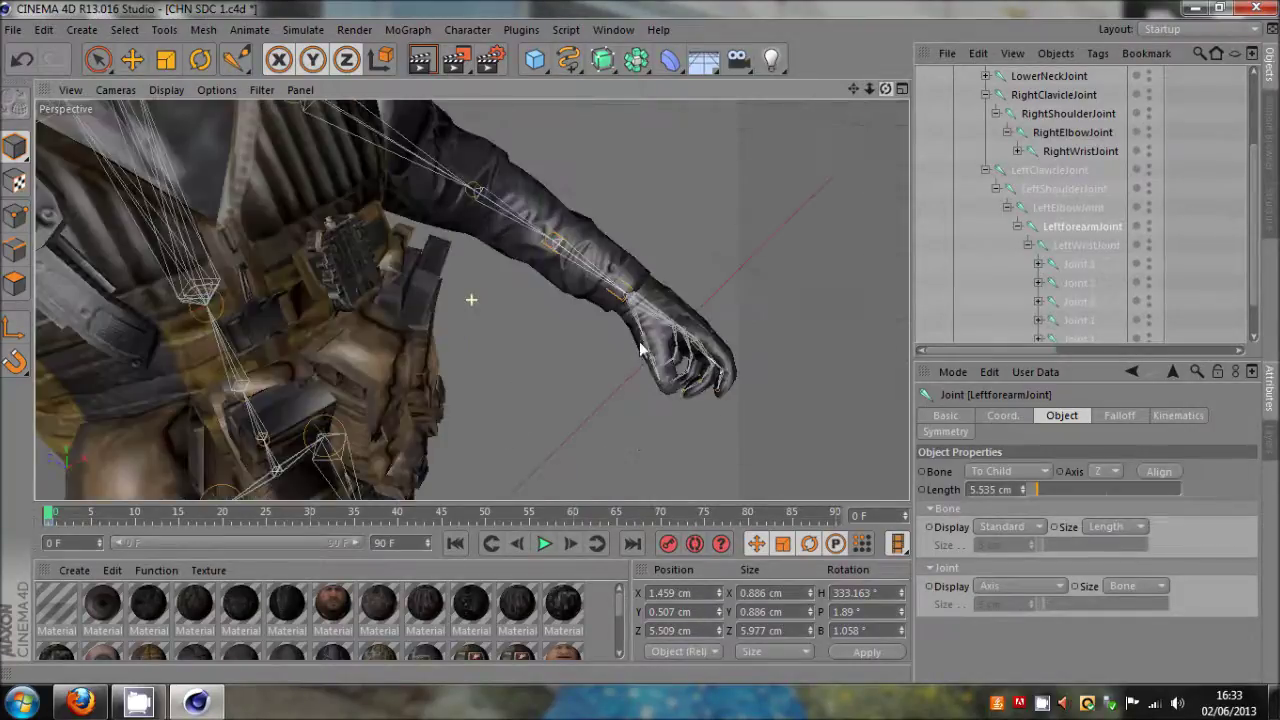
Step: Collapse the LeftClavicleJoint branch in the hierarchy and switch from the Joint Tool to the Move tool
left_click_drag(885, 89, 639, 341)
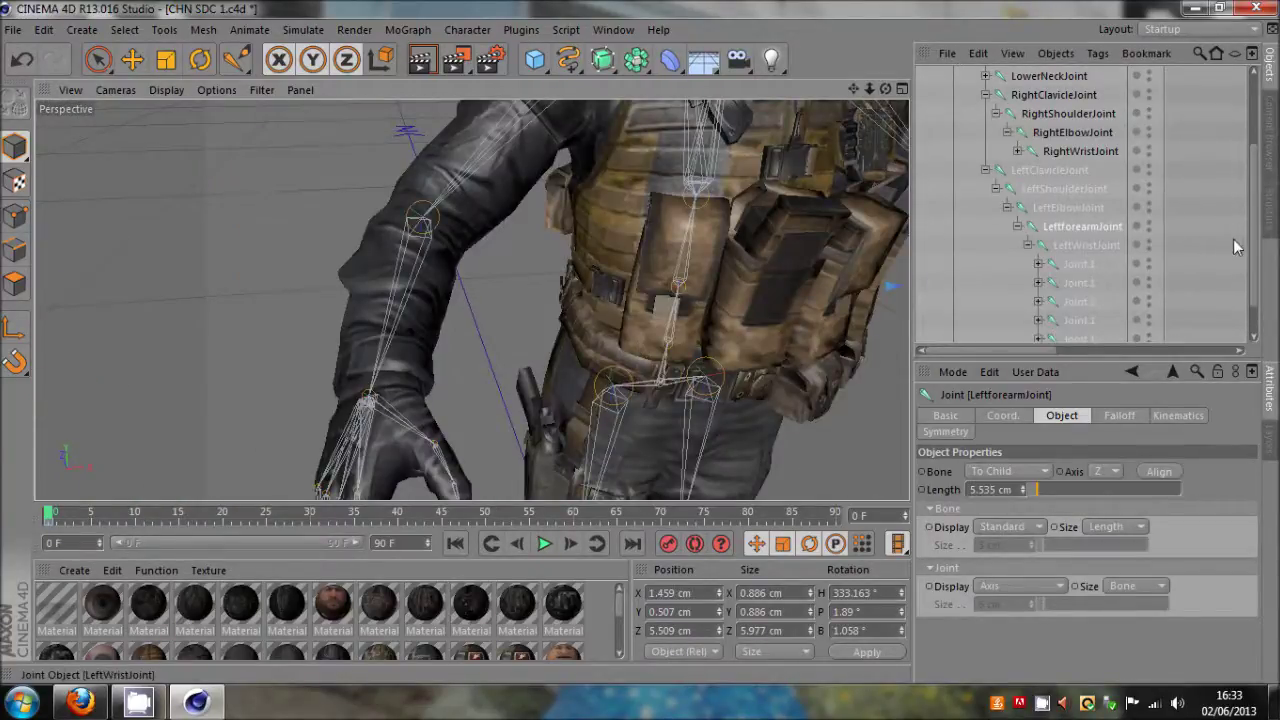
left_click(985, 170)
scroll(1192, 239, "up", 3)
left_click(133, 60)
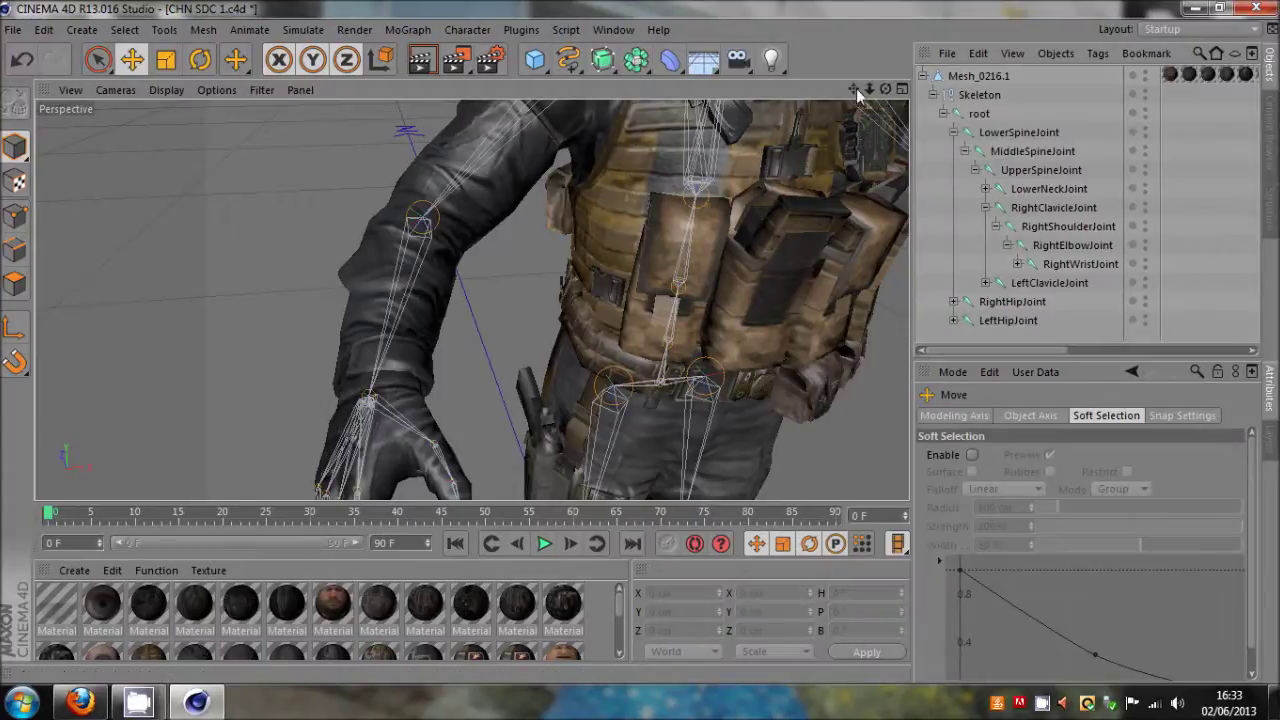
left_click_drag(885, 89, 639, 341)
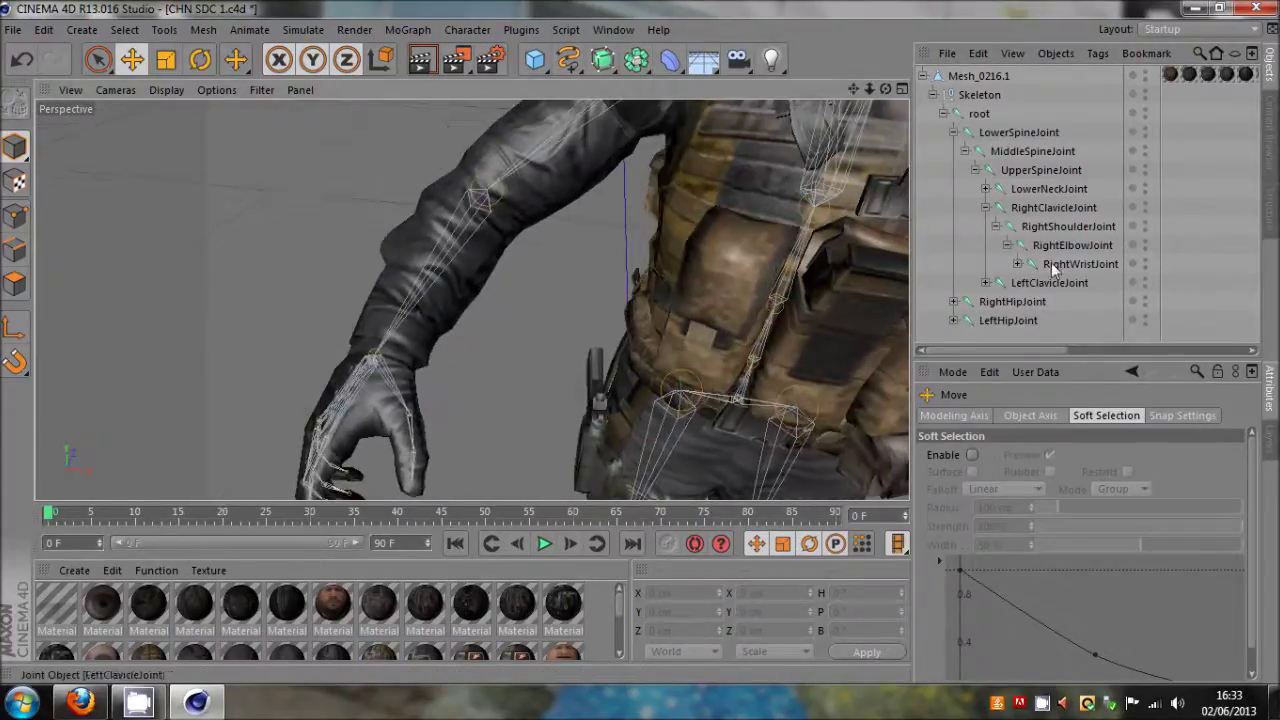
Step: Copy RightElbowJoint with its children, paste the branch at the top level, and delete the copy's RightWristJoint branch
left_click(1053, 230)
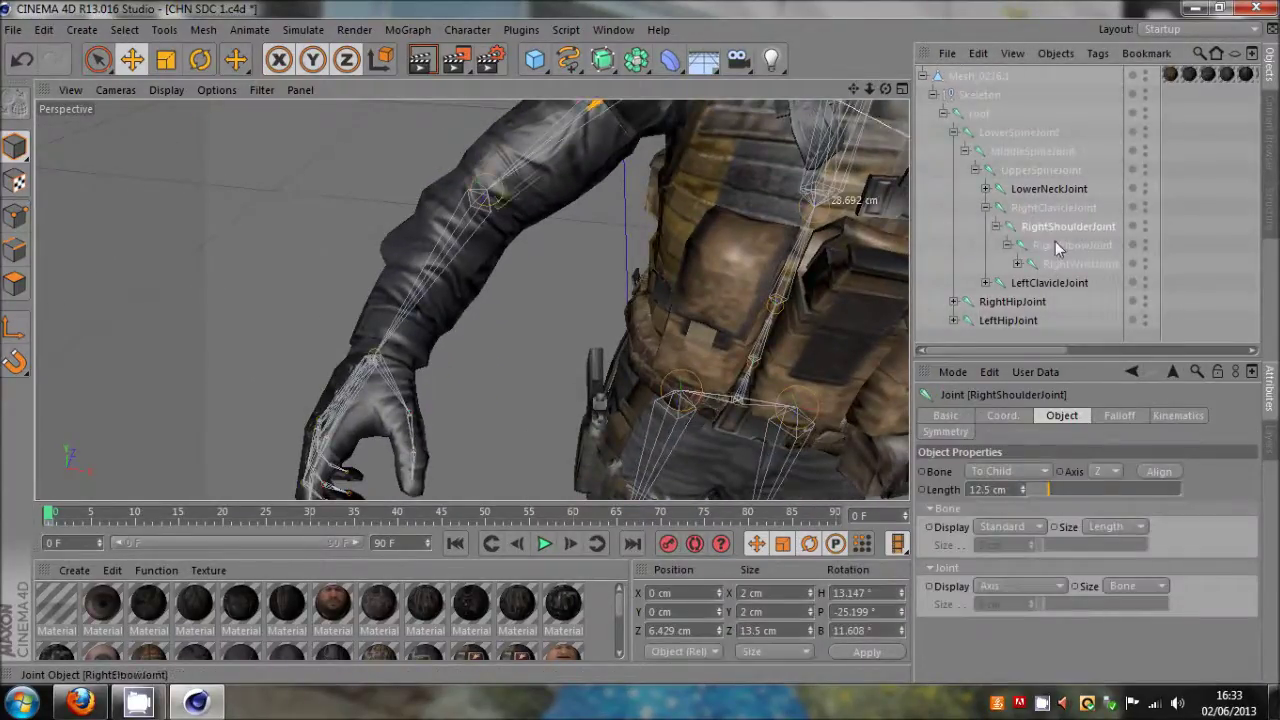
left_click(1062, 245, "shift")
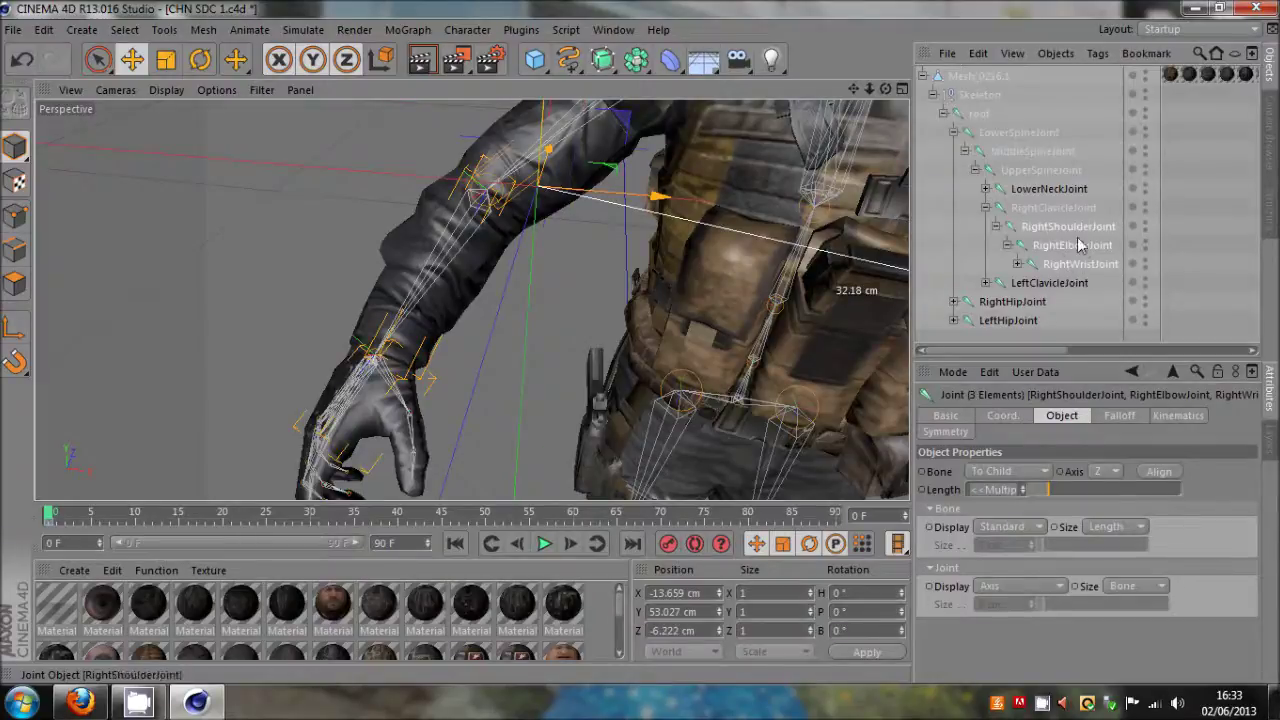
left_click(1074, 245)
left_click(1076, 264, "ctrl")
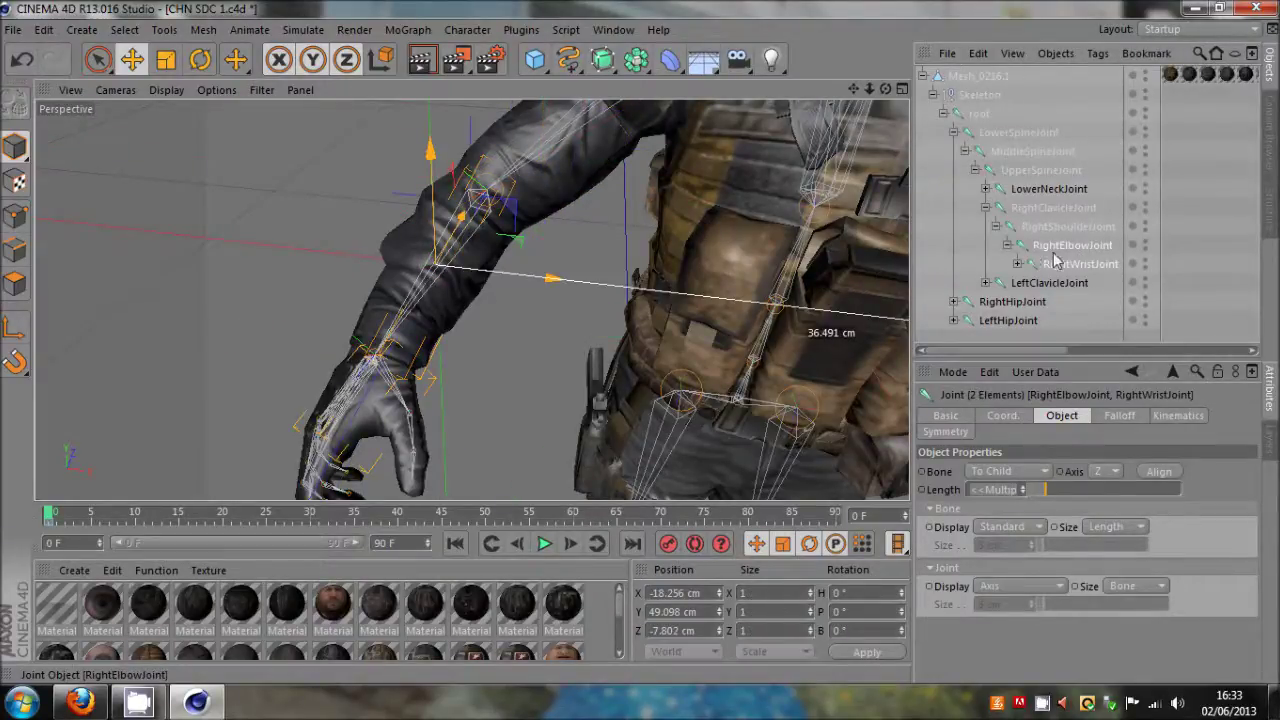
left_click(1074, 246)
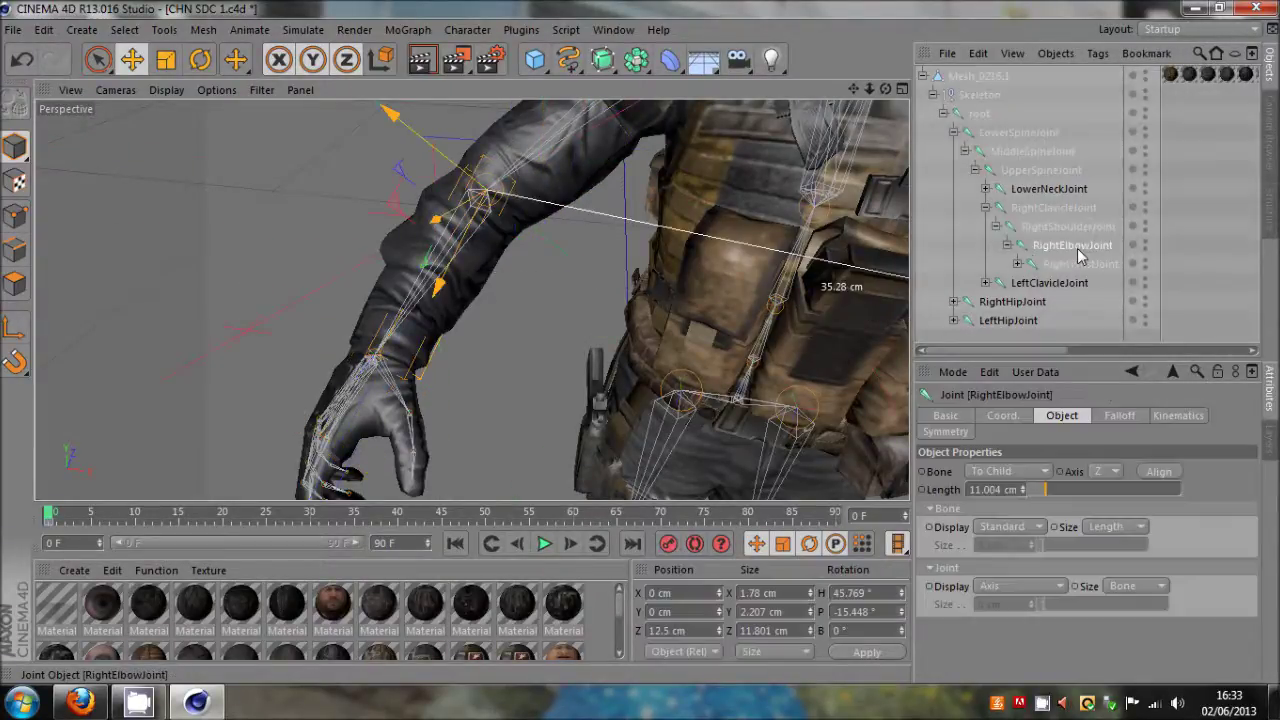
key("ctrl+c")
key("ctrl+v")
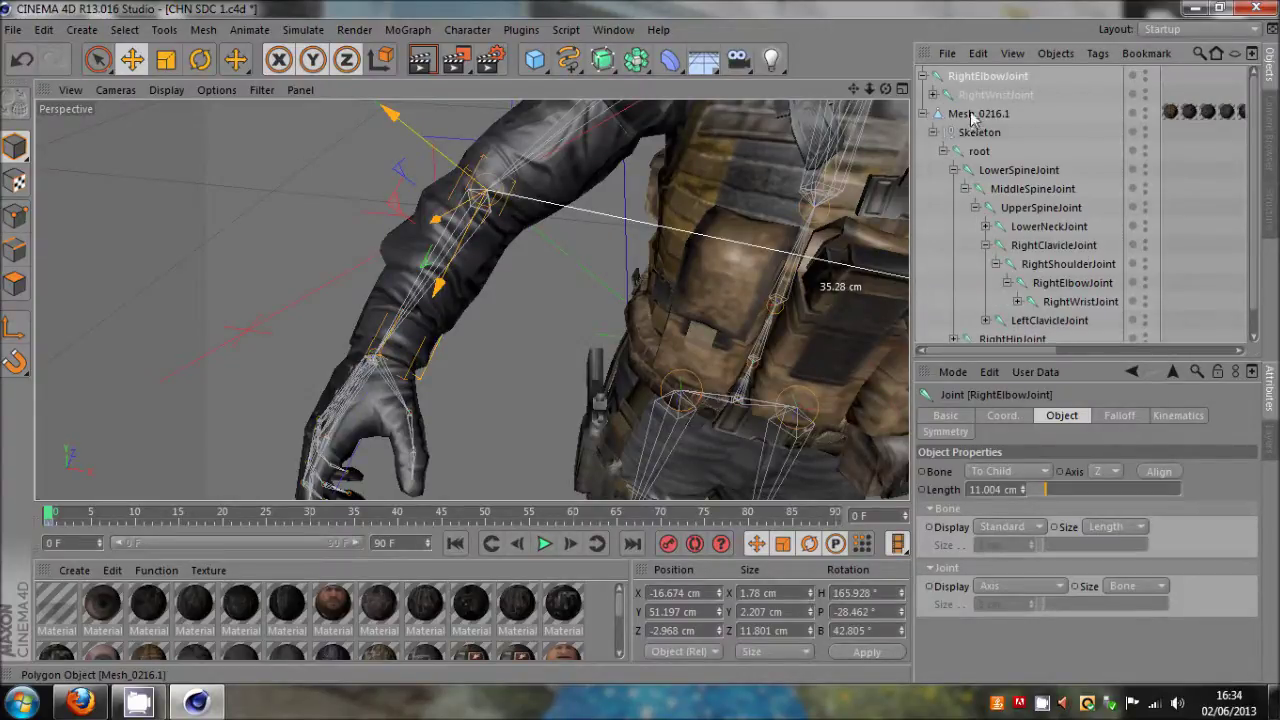
left_click(967, 97)
key("Delete")
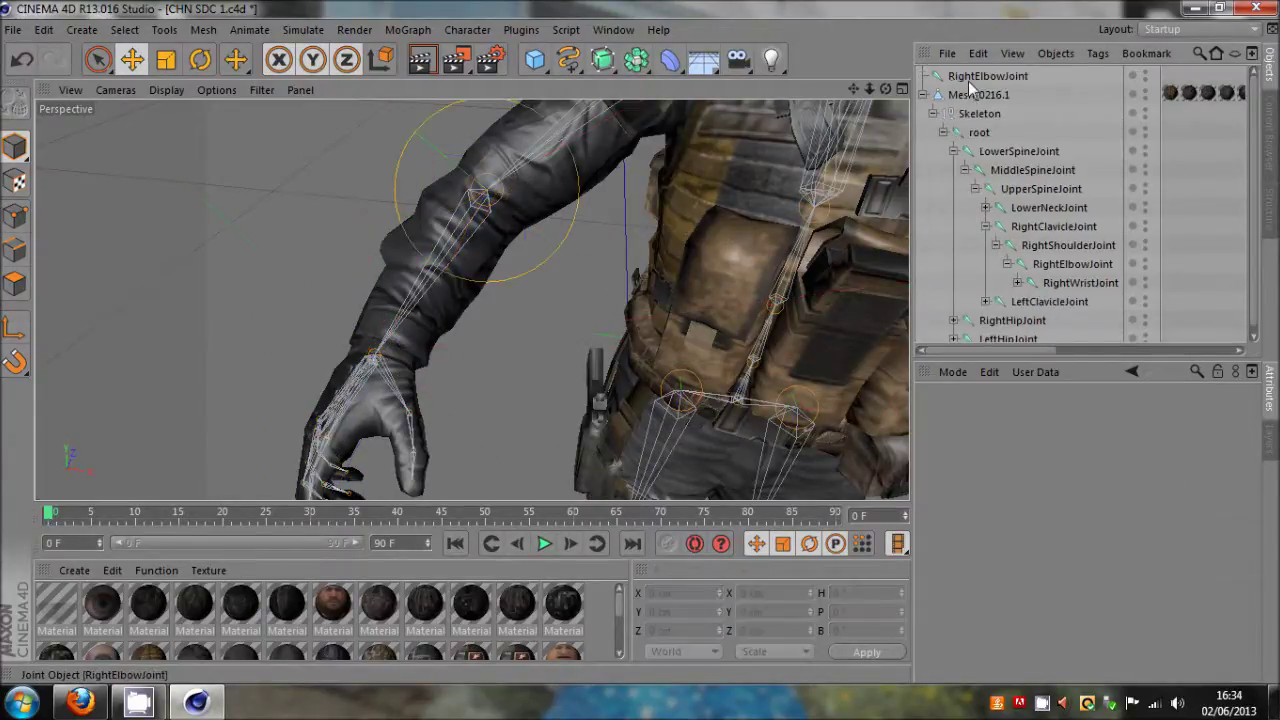
Step: Insert the copied RightElbowJoint between RightElbowJoint and RightWristJoint in the hierarchy and rename it RightforearmJoint
left_click(1021, 75)
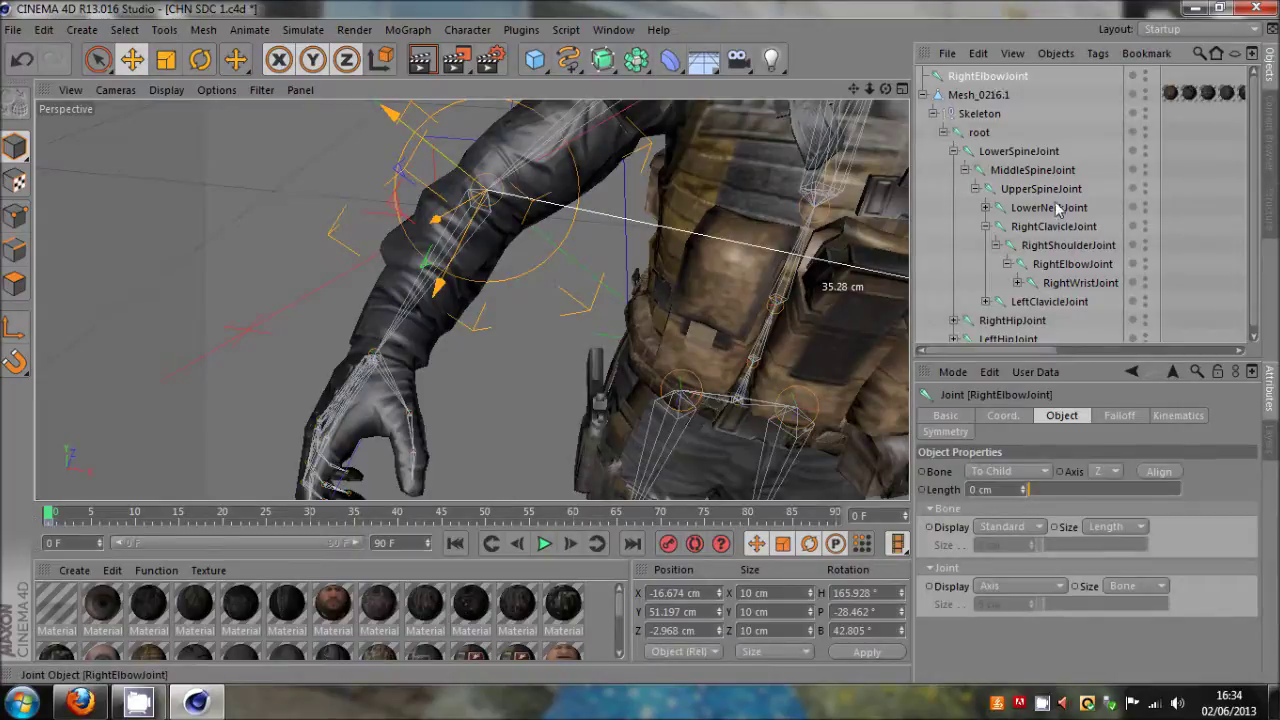
left_click_drag(1073, 266, 1089, 268)
double_click(1073, 267)
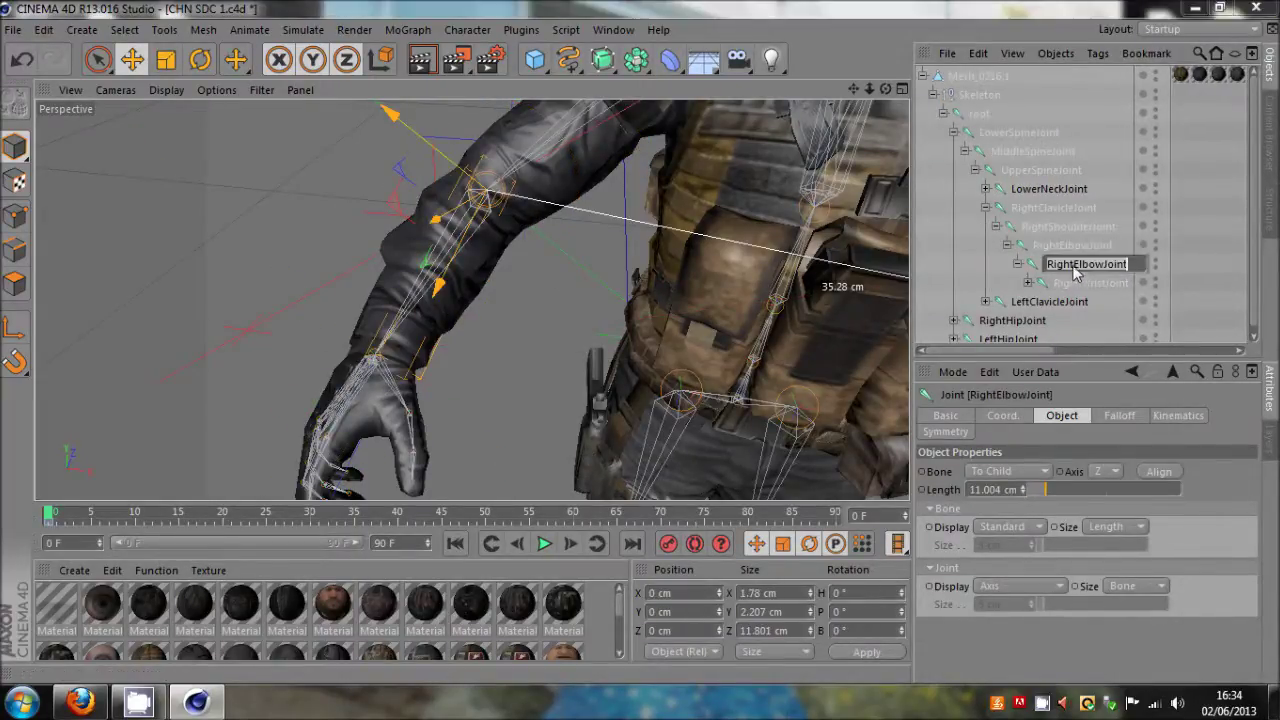
left_click(1097, 267)
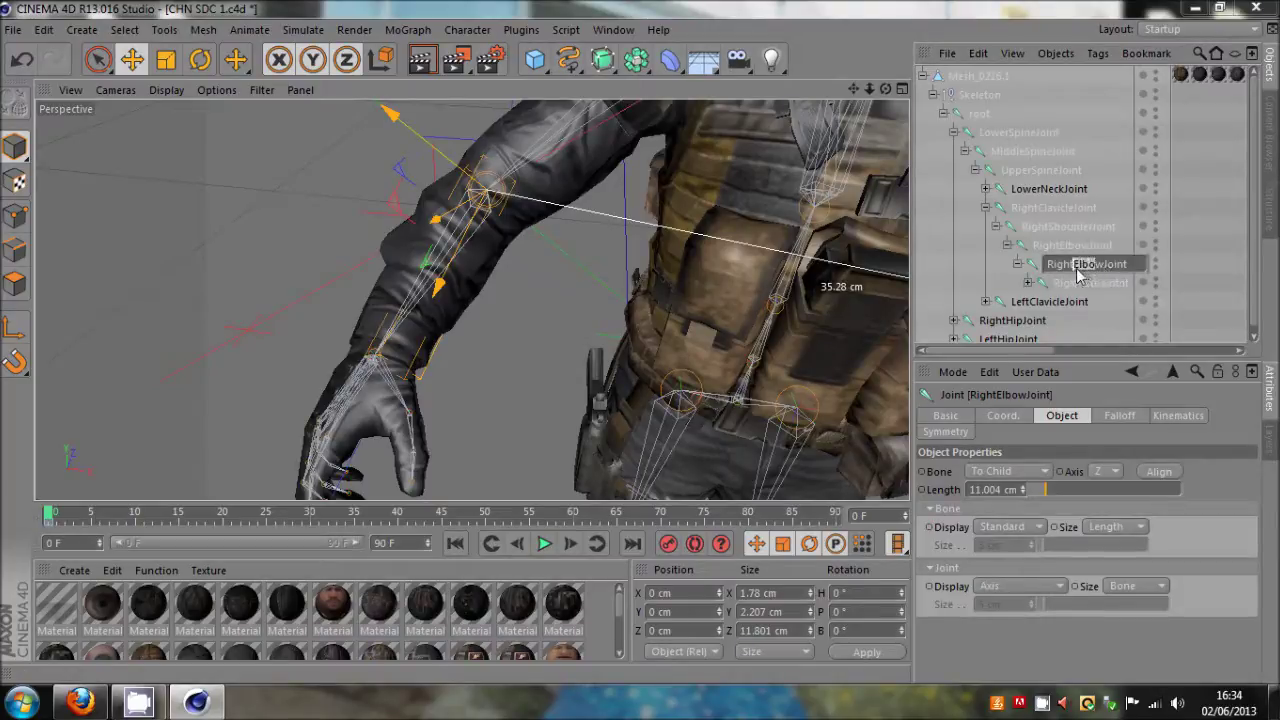
type("Forearm")
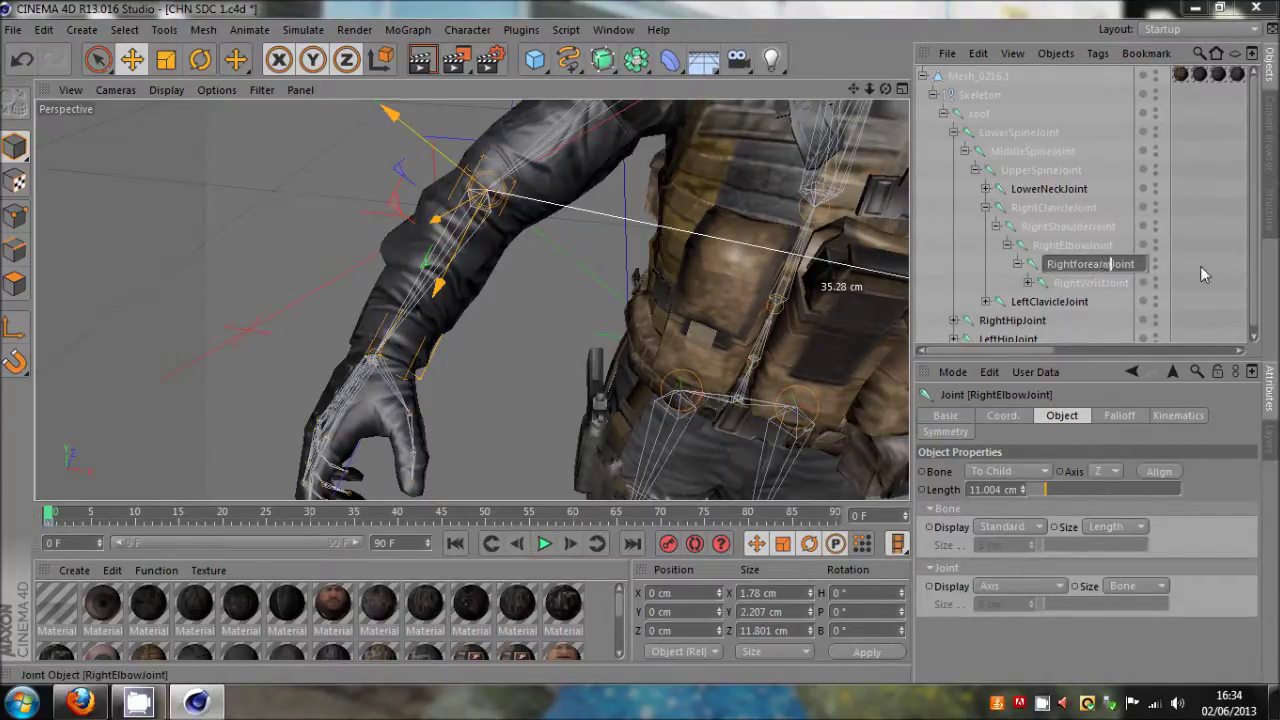
key("Return")
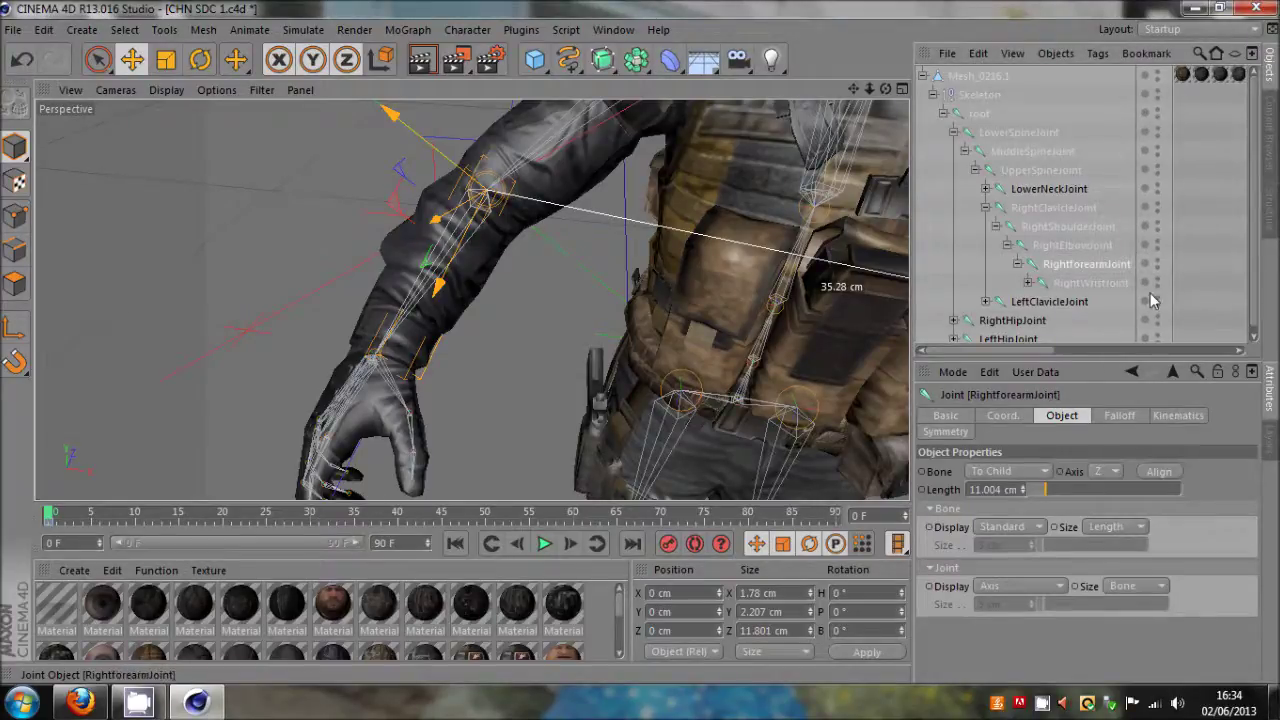
left_click(1105, 264)
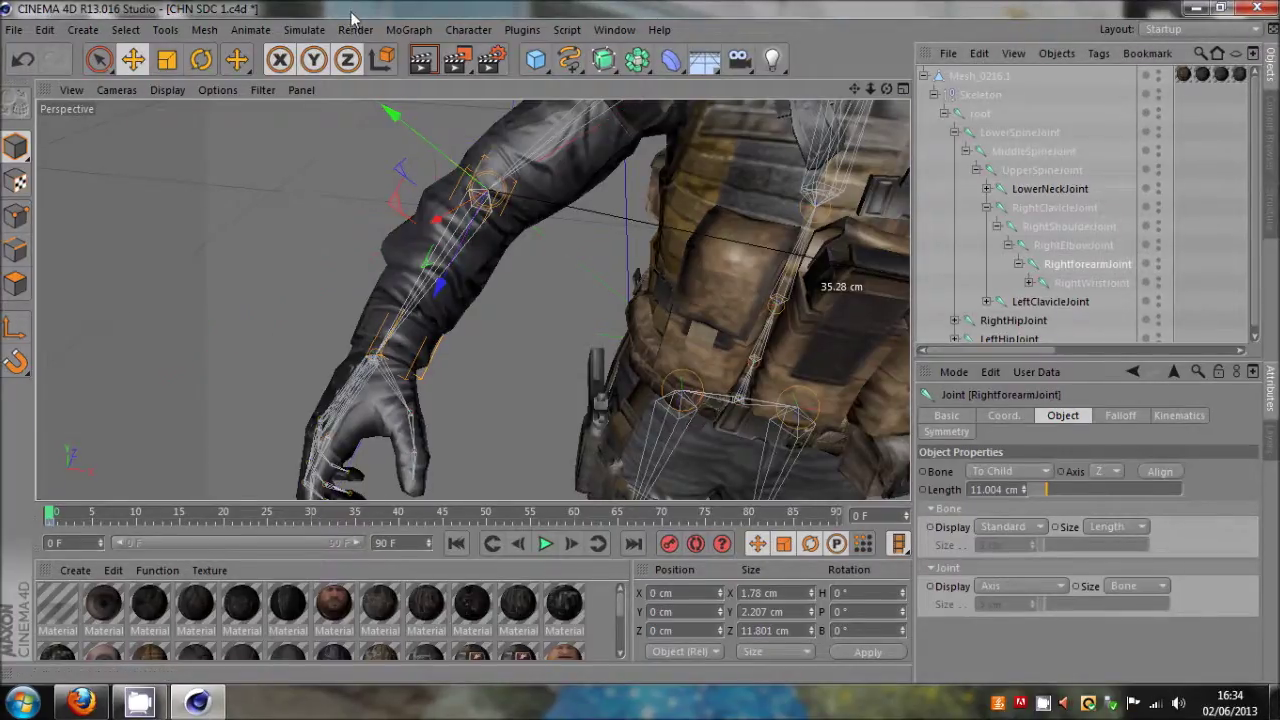
left_click(462, 30)
left_click(590, 8)
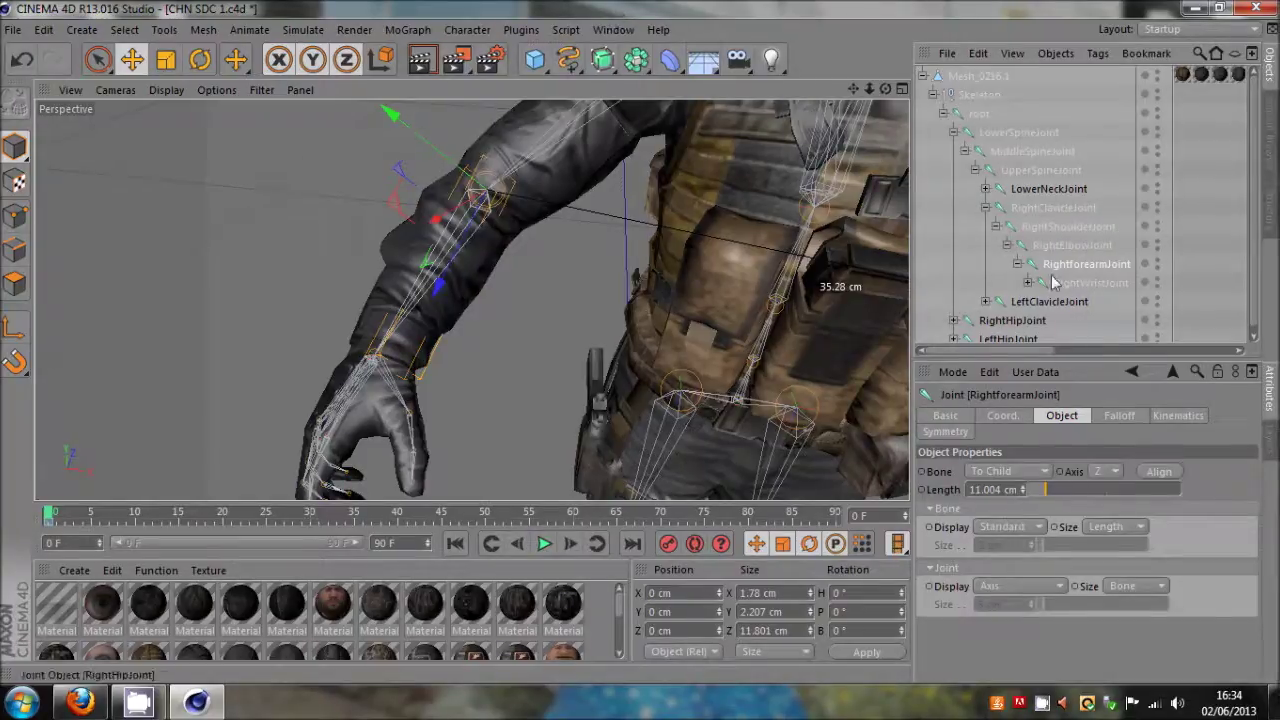
key("ctrl+a")
right_click(1066, 264)
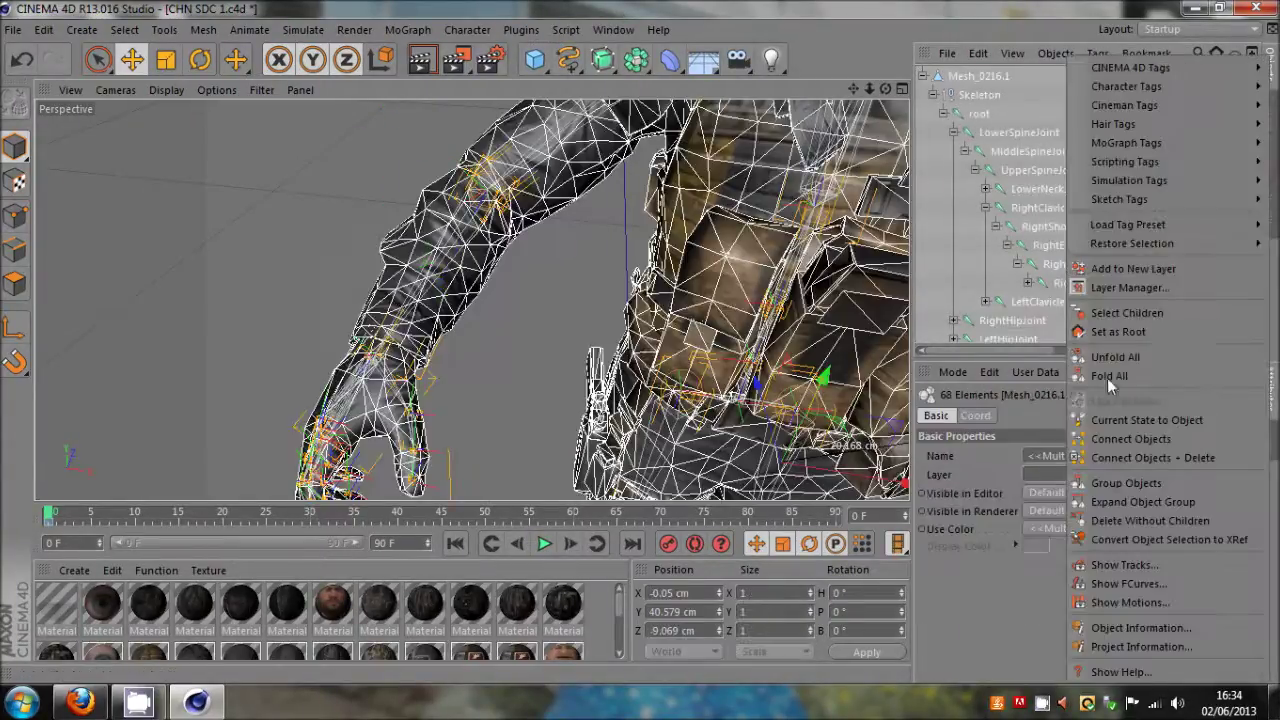
left_click(1115, 314)
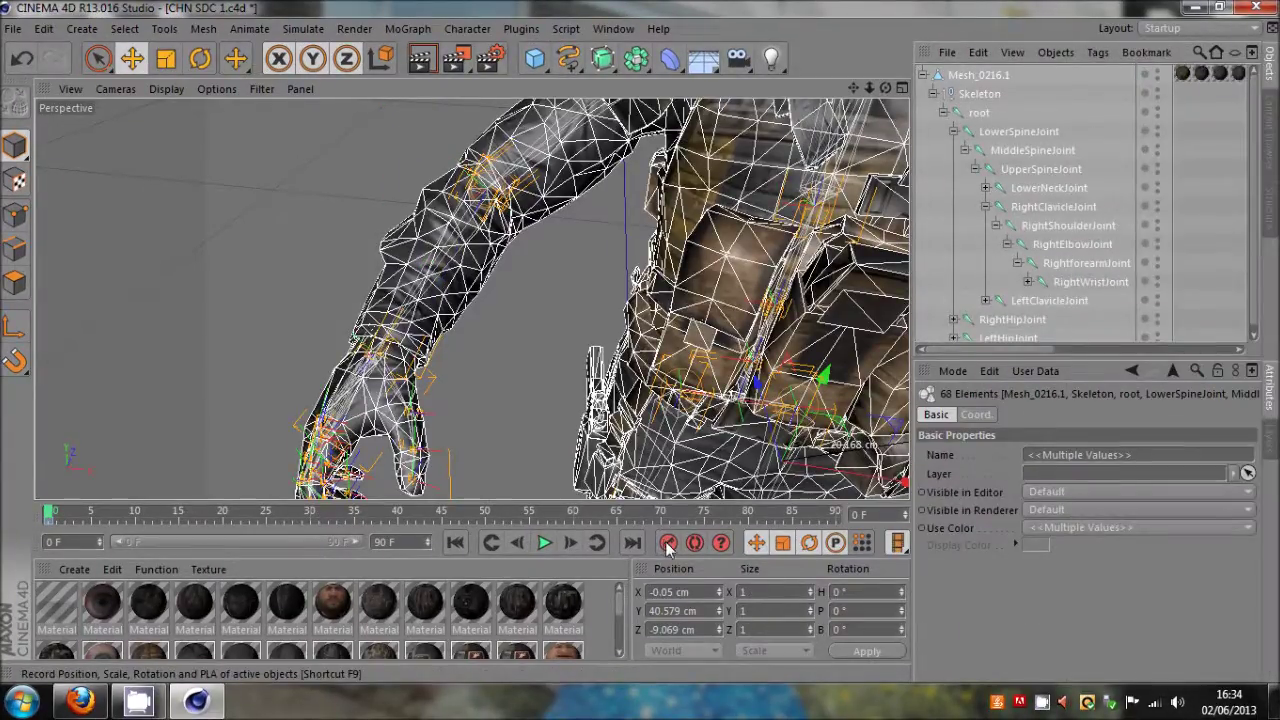
left_click(1172, 306)
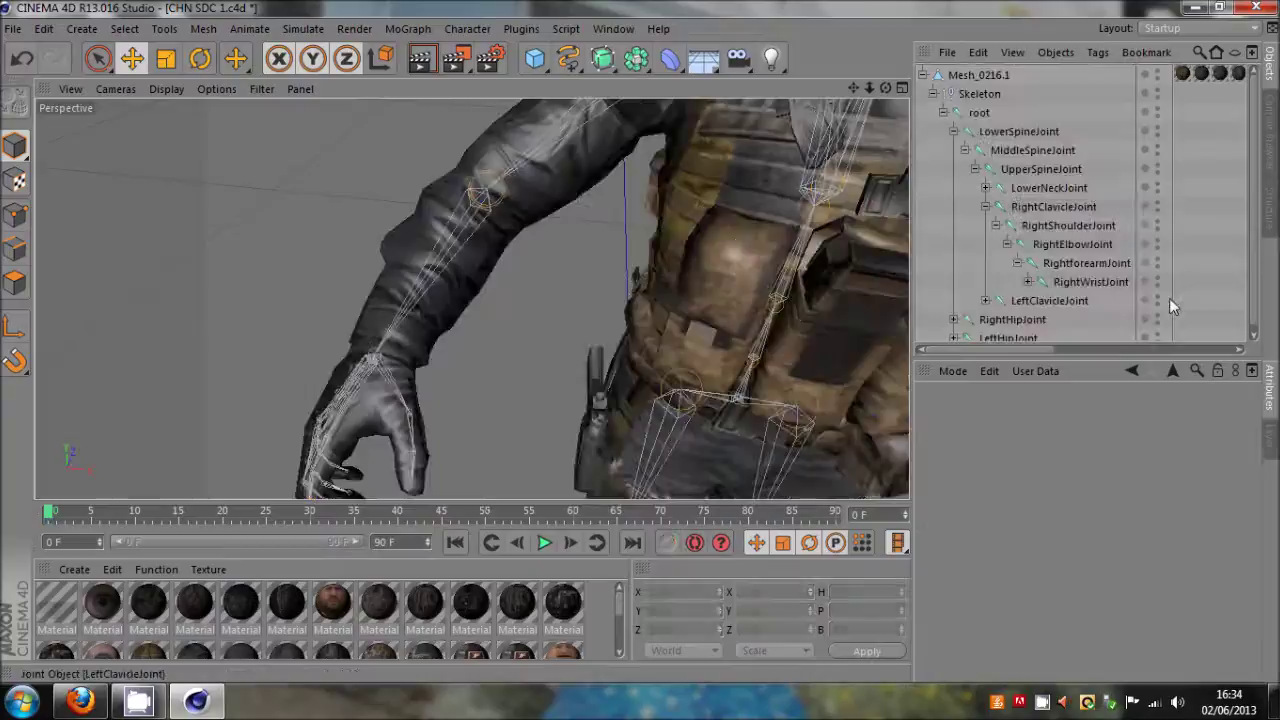
Step: Try to reposition the overlapping right elbow and forearm joints with the Joint Tool, undoing the stray moves
left_click(1062, 263)
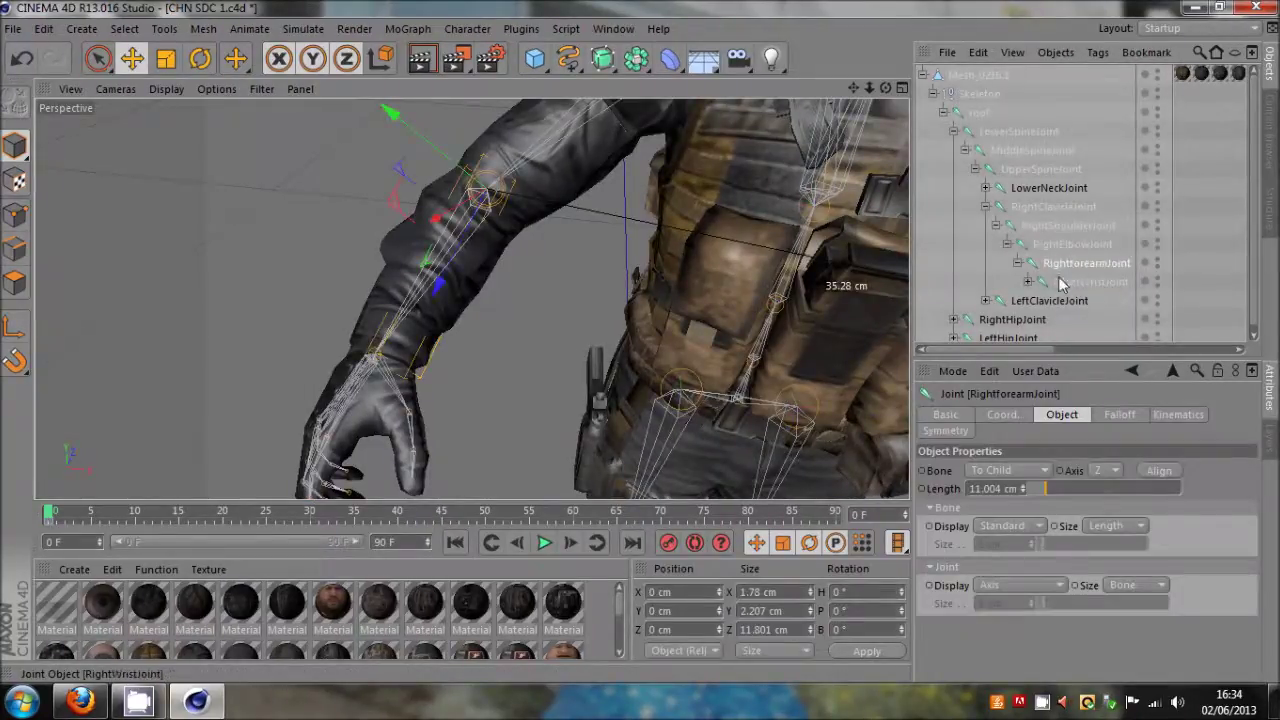
left_click(467, 29)
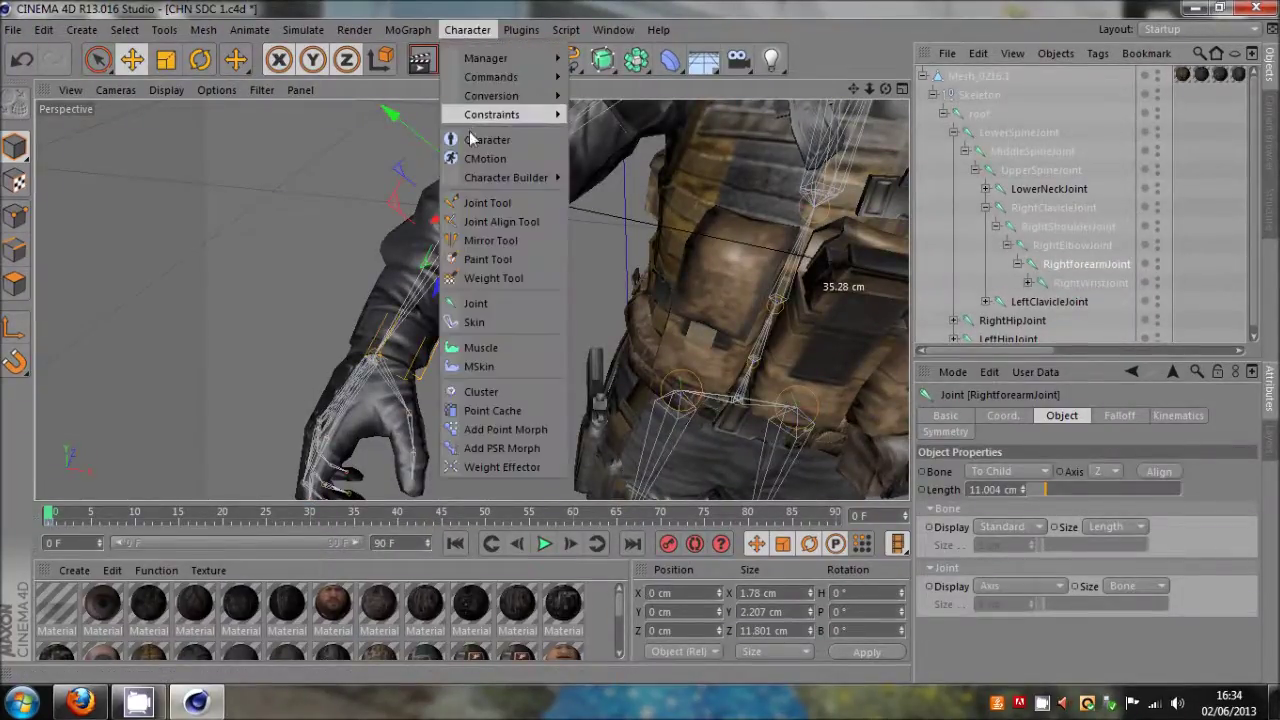
left_click(484, 201)
left_click_drag(640, 342, 597, 394)
key("ctrl+z")
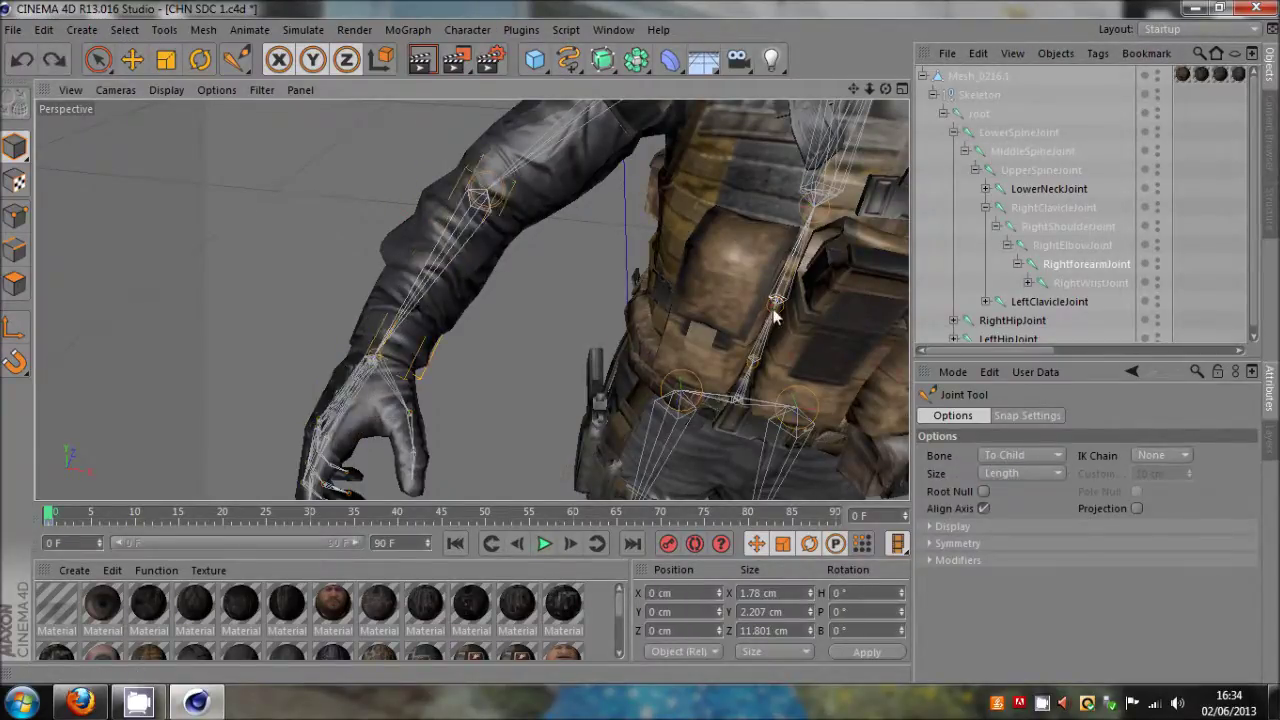
left_click_drag(487, 197, 505, 229)
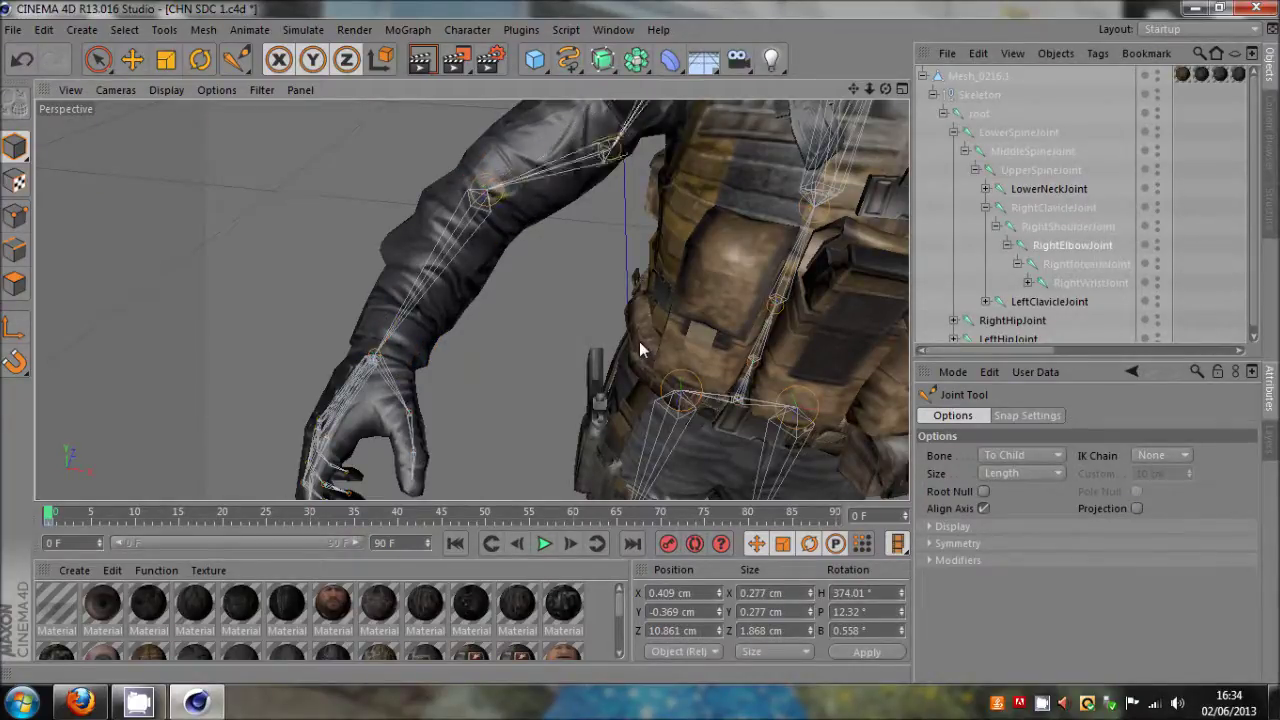
left_click_drag(537, 150, 580, 208)
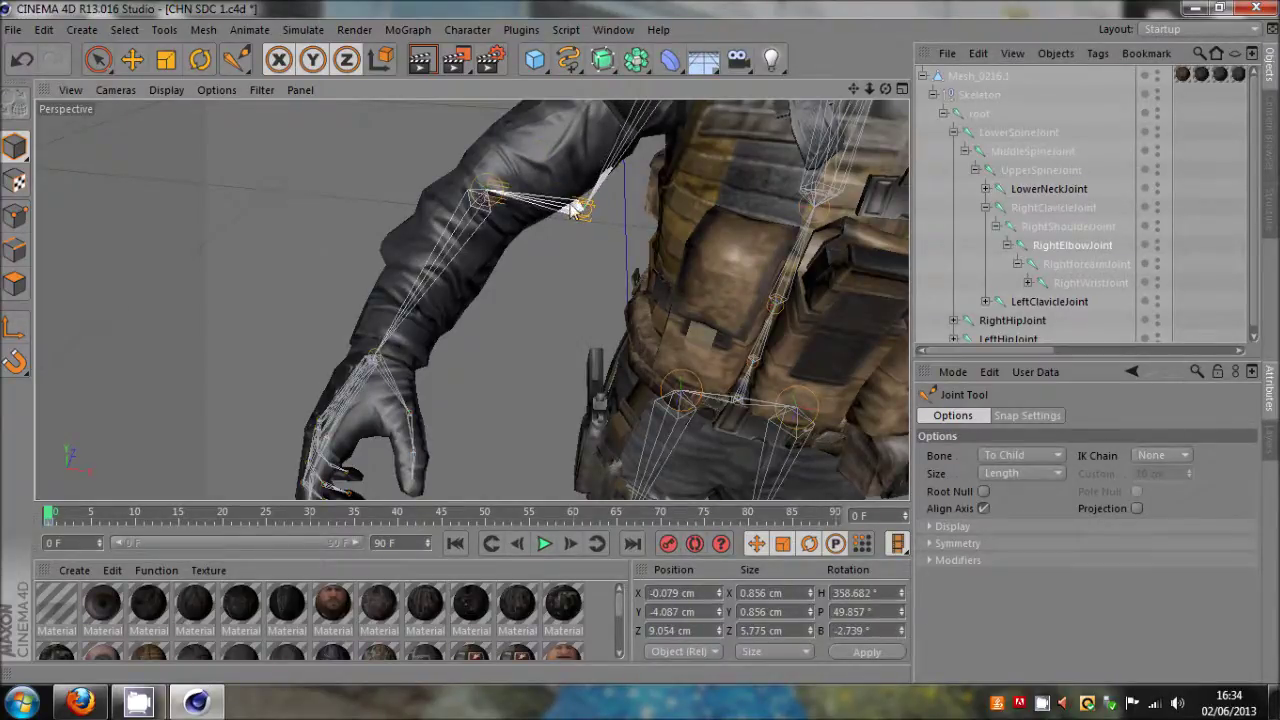
key("ctrl+z")
key("ctrl+z")
key("ctrl+z")
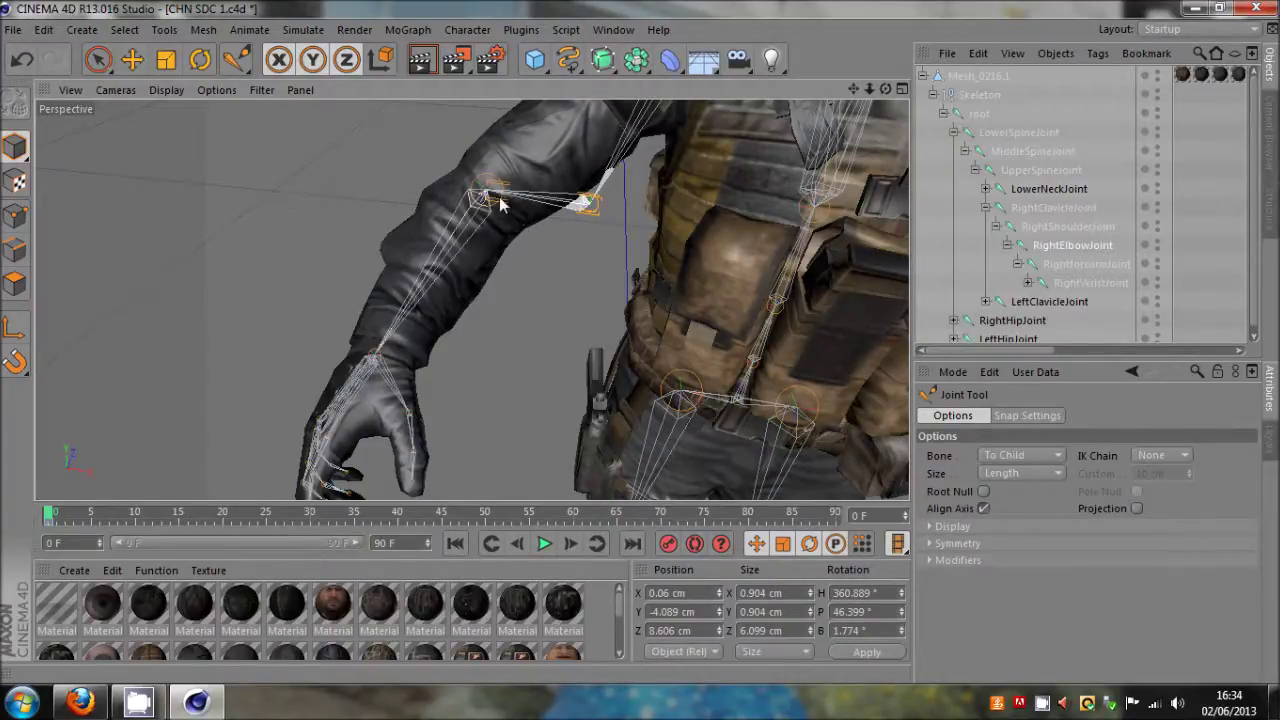
Step: Move RightforearmJoint to the middle of the right forearm and set RightElbowJoint back at the elbow
left_click_drag(486, 194, 430, 266)
left_click_drag(590, 206, 473, 188)
key("ctrl+z")
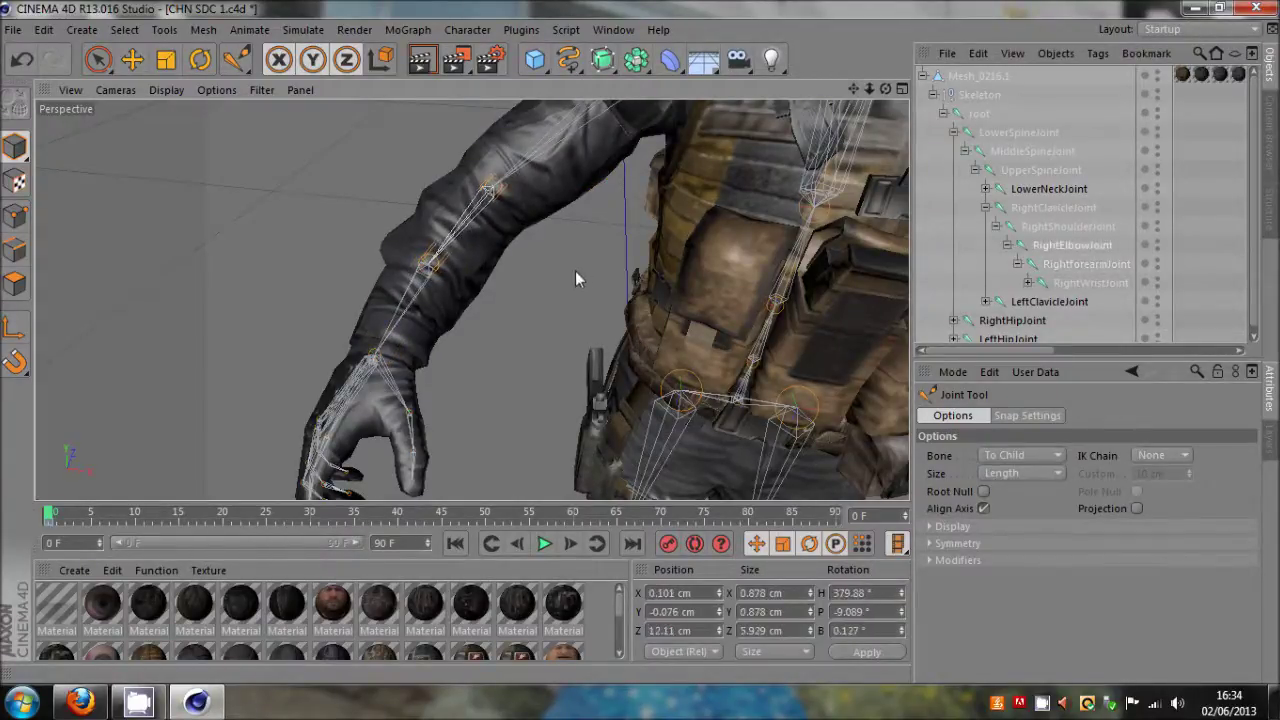
Step: Refine RightforearmJoint's position inside the sleeve from the side and the front, leaving its bone about 6.6 cm long
left_click_drag(871, 90, 637, 342)
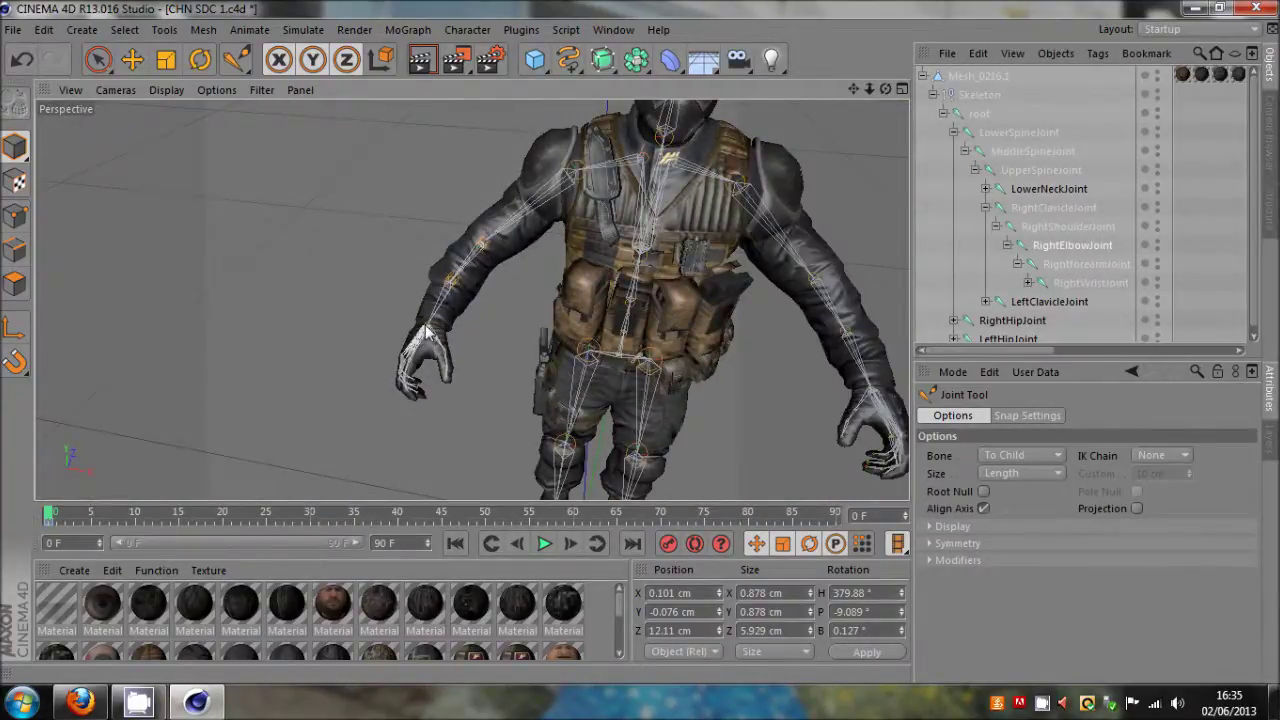
left_click_drag(886, 90, 639, 341)
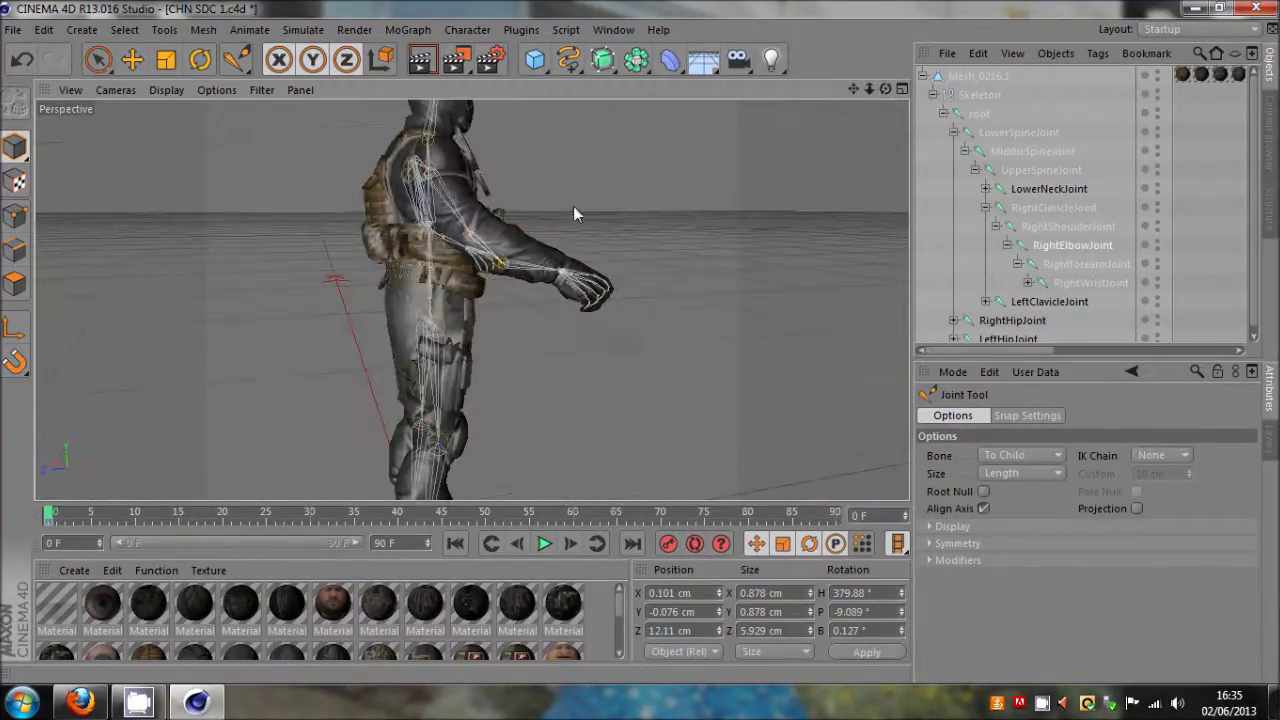
scroll(573, 207, "up", 3)
left_click_drag(502, 264, 640, 341)
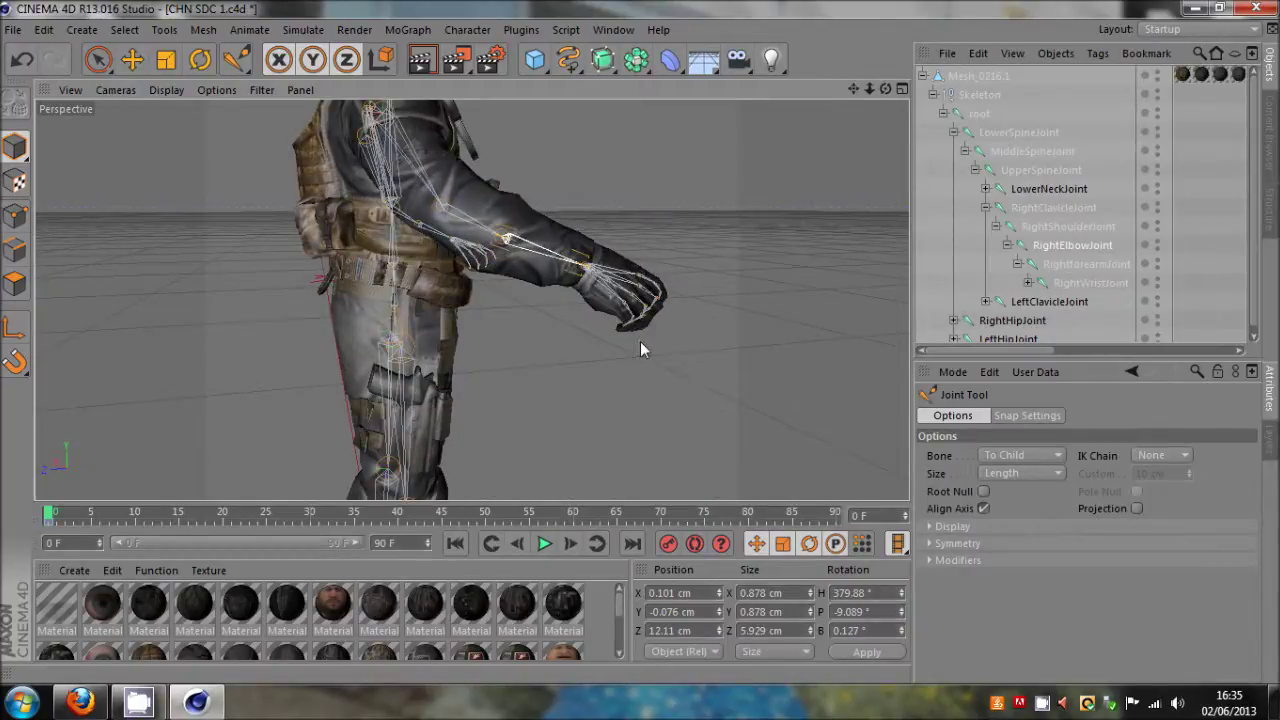
left_click(640, 341)
left_click_drag(885, 89, 610, 254)
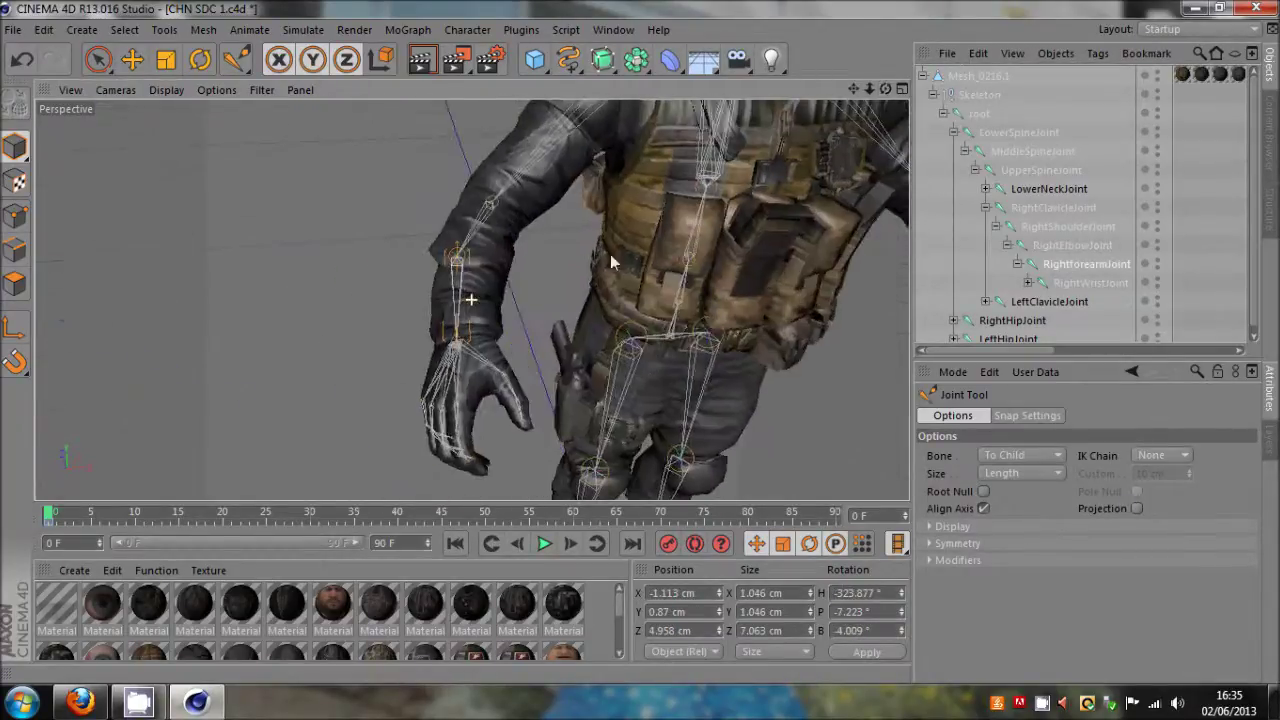
left_click_drag(472, 262, 468, 266)
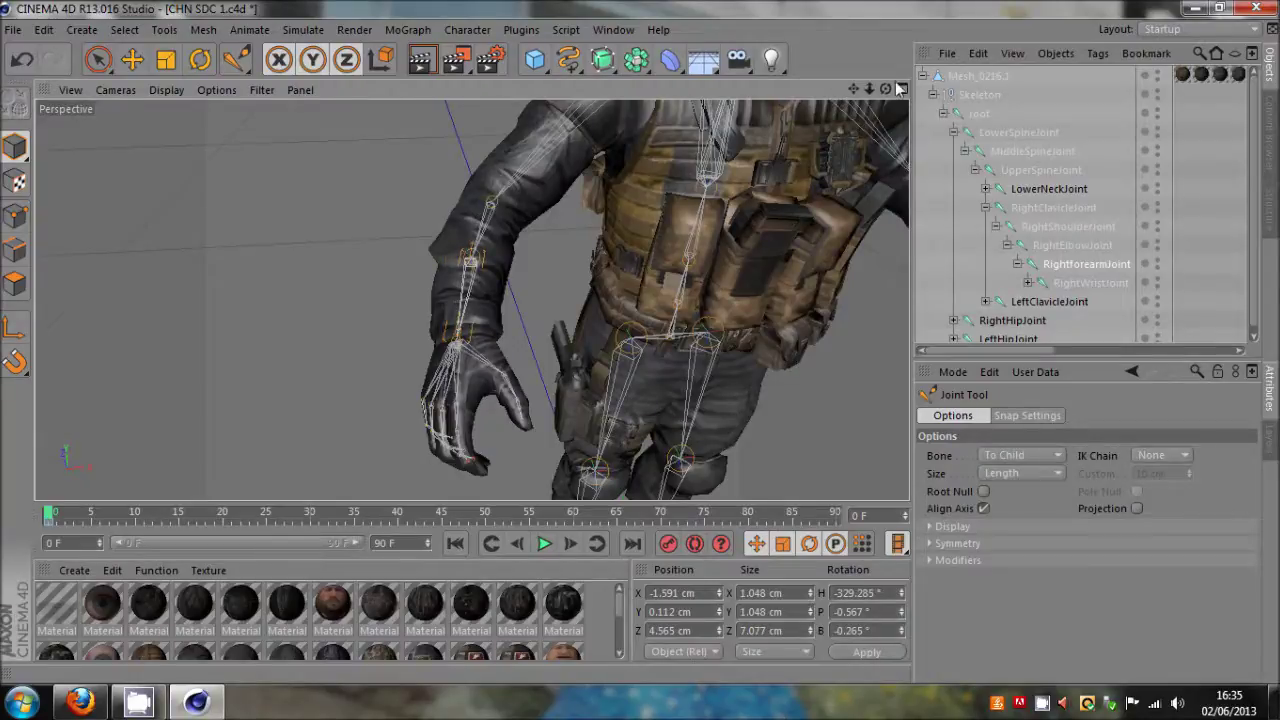
left_click_drag(885, 89, 639, 341)
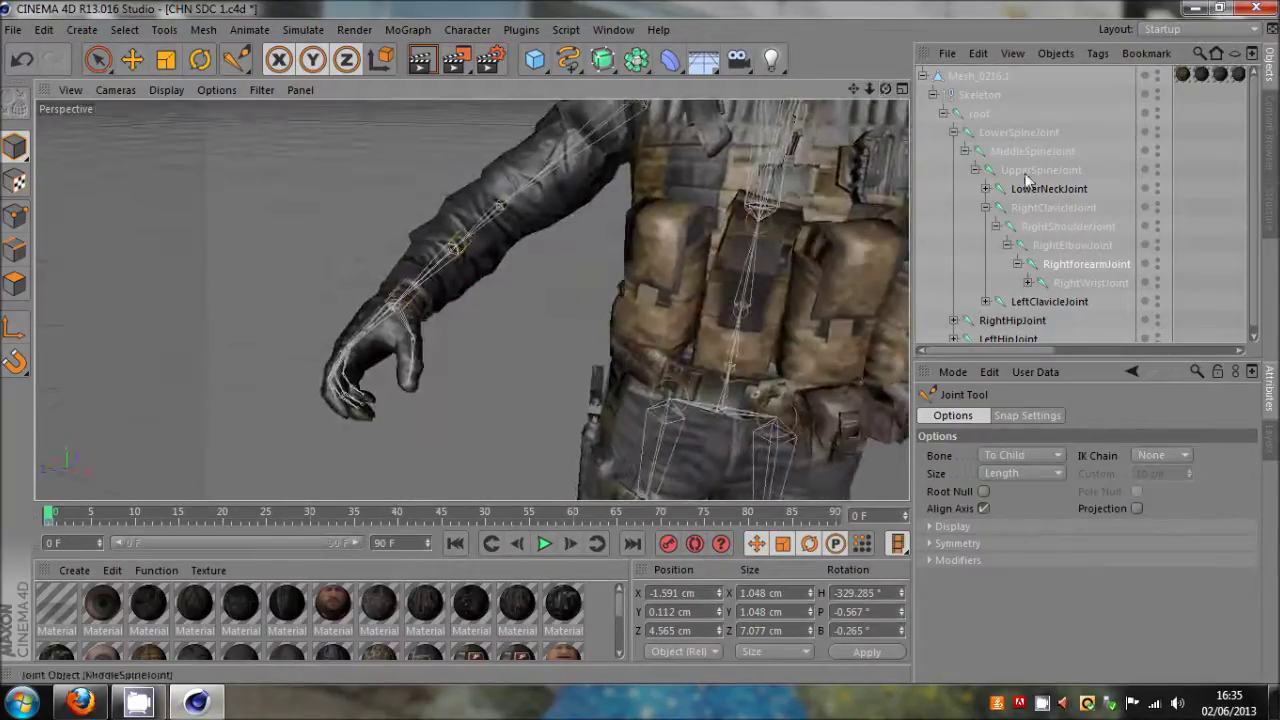
Step: Expand the LeftClavicleJoint branch in the hierarchy and inspect LeftforearmJoint
left_click(1173, 226)
scroll(623, 278, "down", 5)
left_click(986, 301)
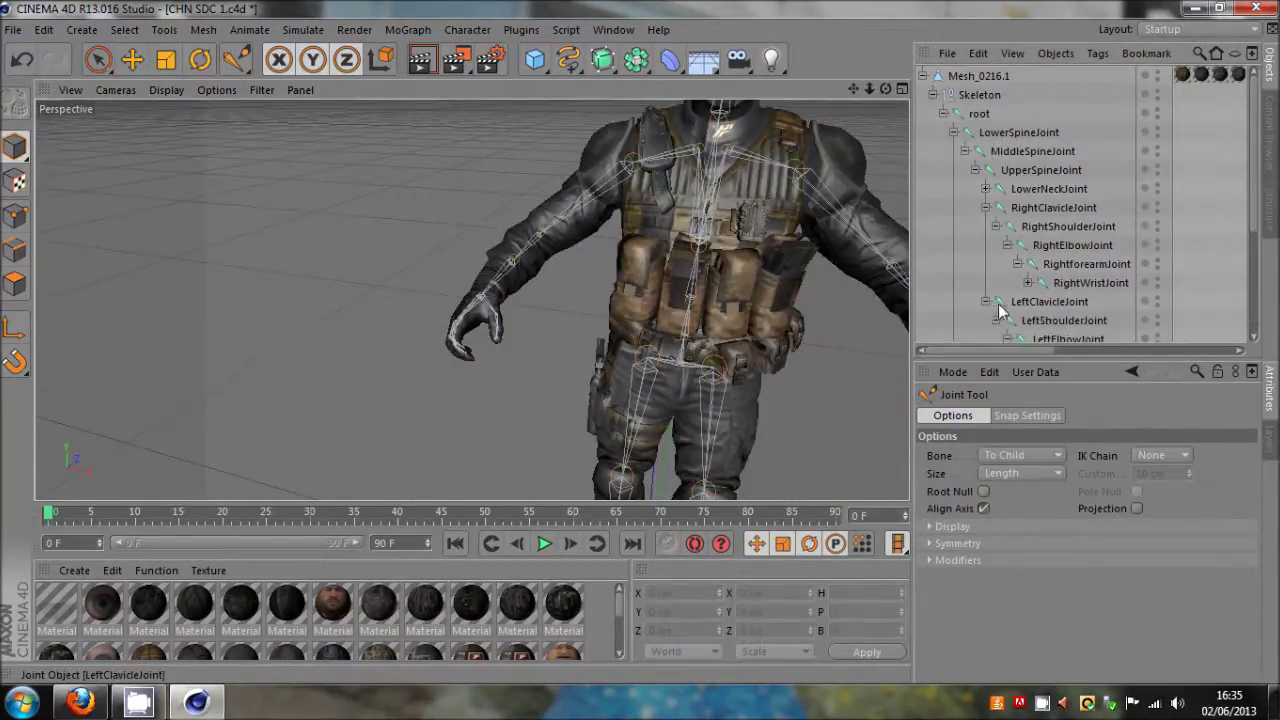
scroll(1050, 260, "down", 3)
left_click(1080, 246)
Step: Try to shift RightforearmJoint with the Move tool, undo the recent joint moves and clear the selection
left_click(1086, 151)
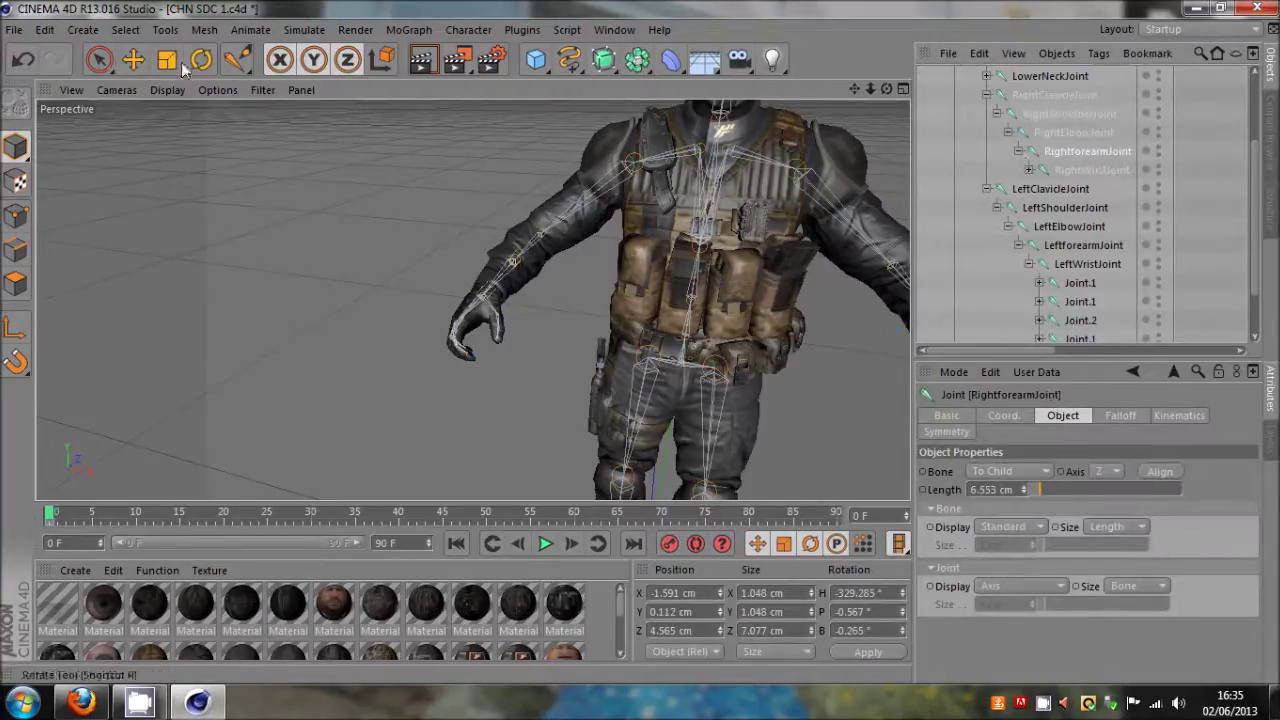
key("e")
left_click_drag(654, 350, 617, 246, "alt")
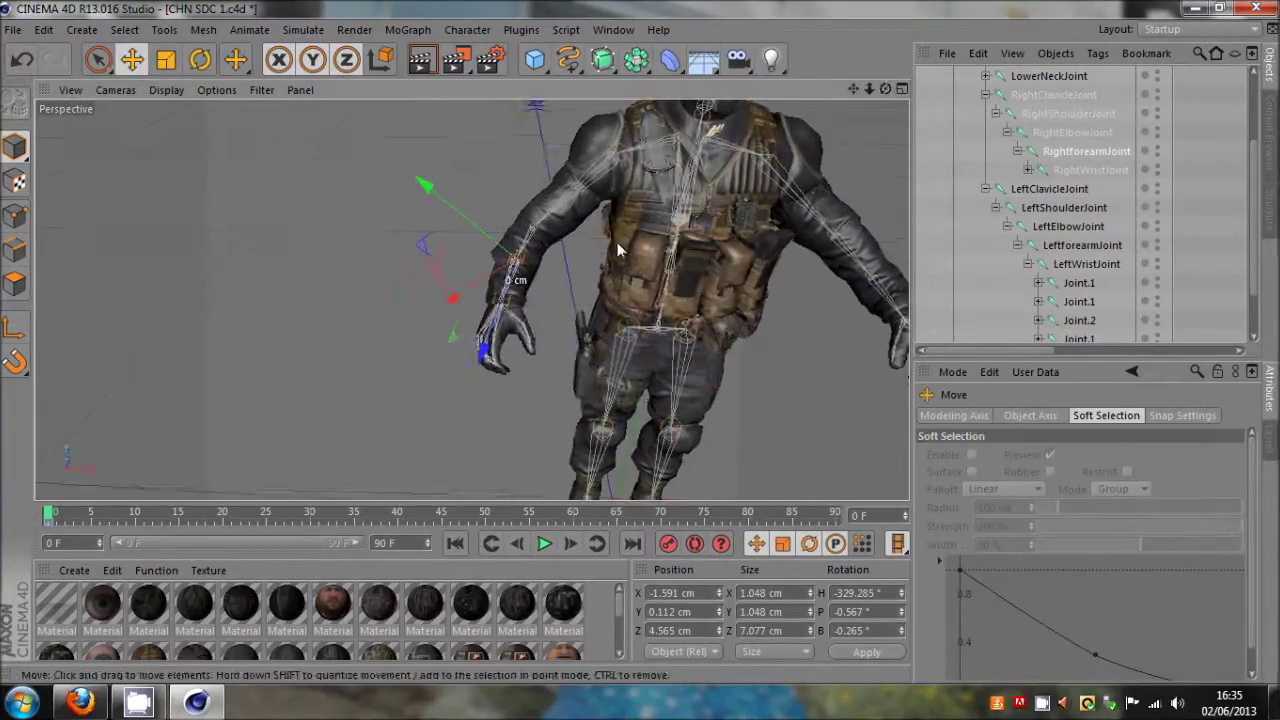
left_click_drag(590, 311, 532, 294)
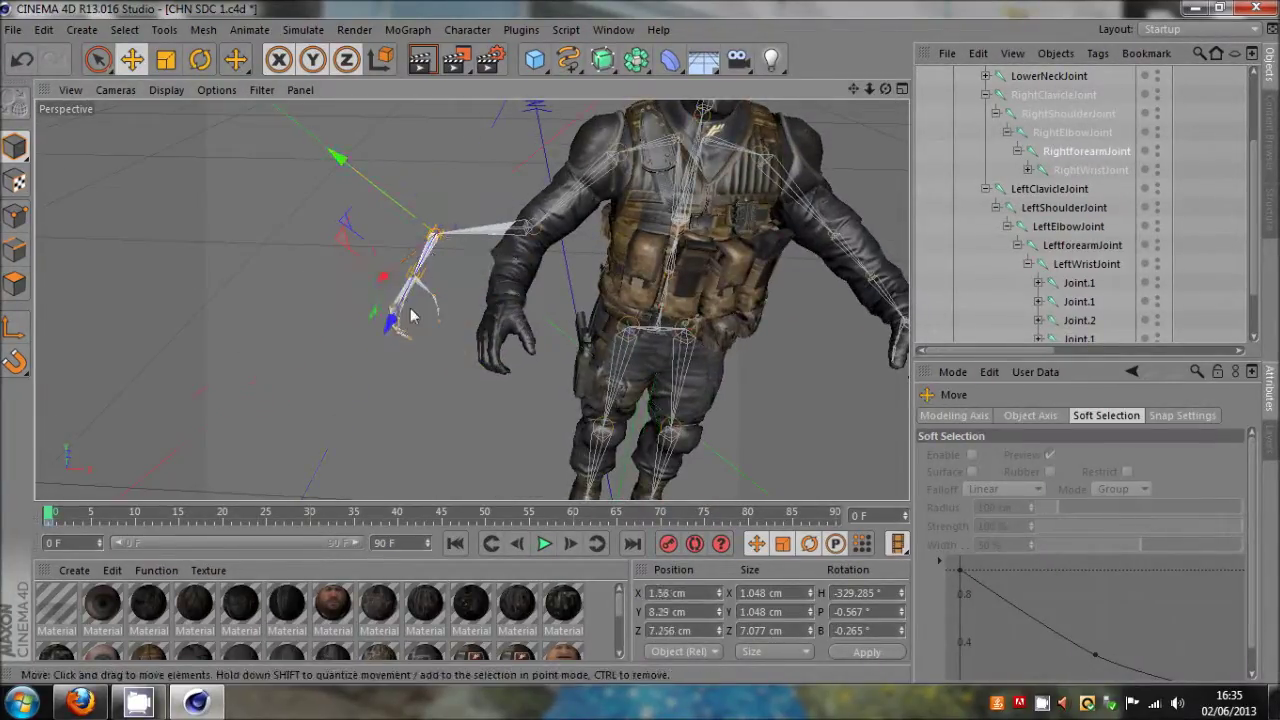
key("ctrl+z")
left_click(1055, 131)
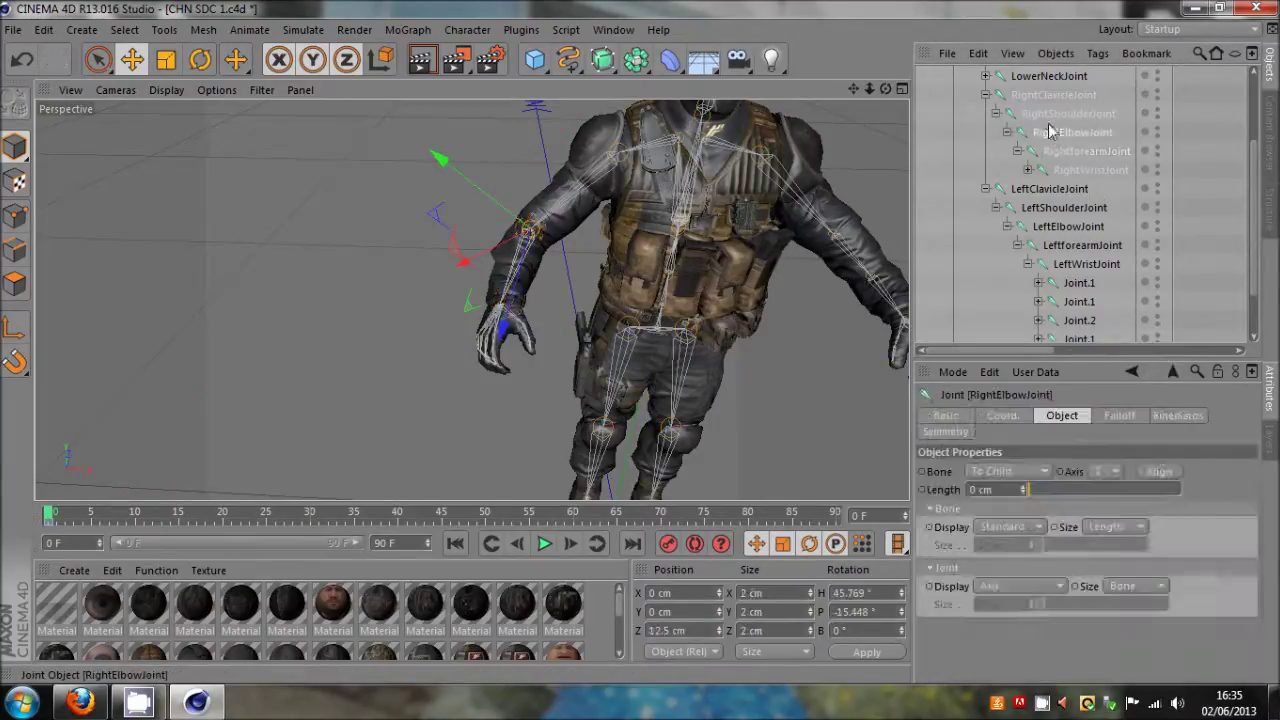
left_click(1198, 192)
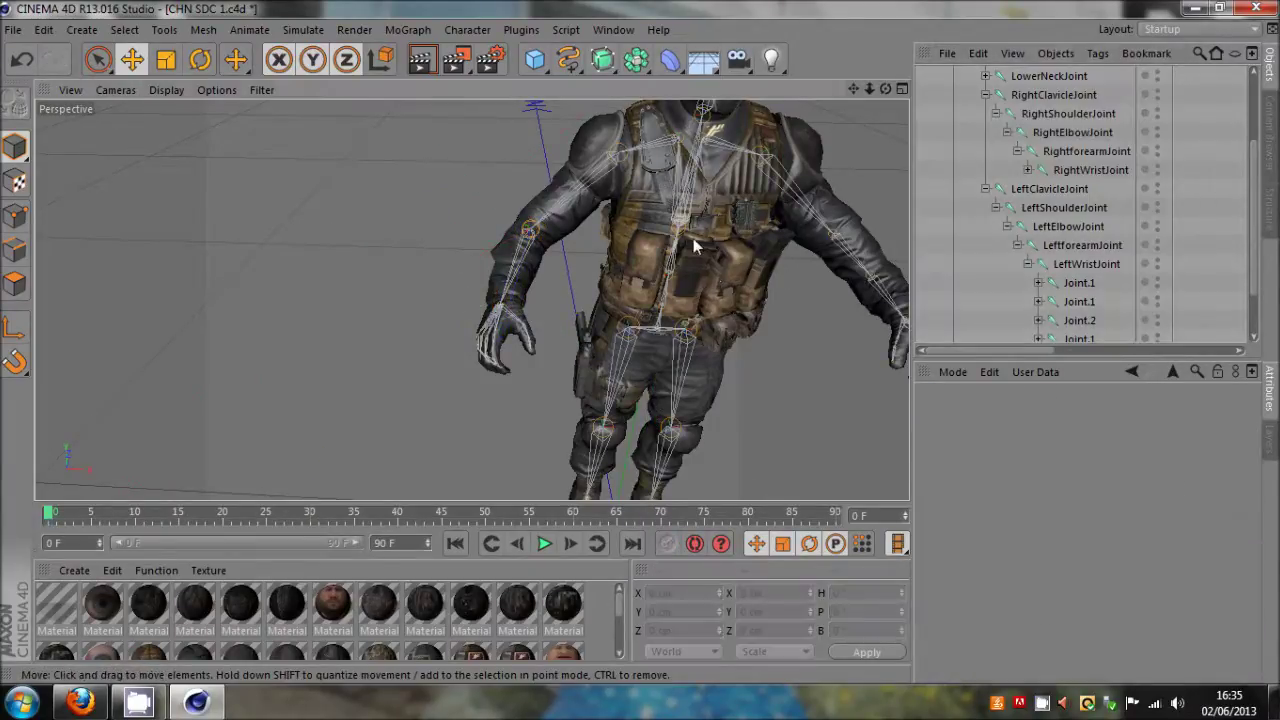
Step: Examine the whole character's skeleton and arm joints from the front, and minimize the program to the desktop
scroll(692, 242, "down", 3)
mouse_move(854, 89)
left_mouse_down()
mouse_move(628, 355)
mouse_move(870, 92)
left_mouse_up()
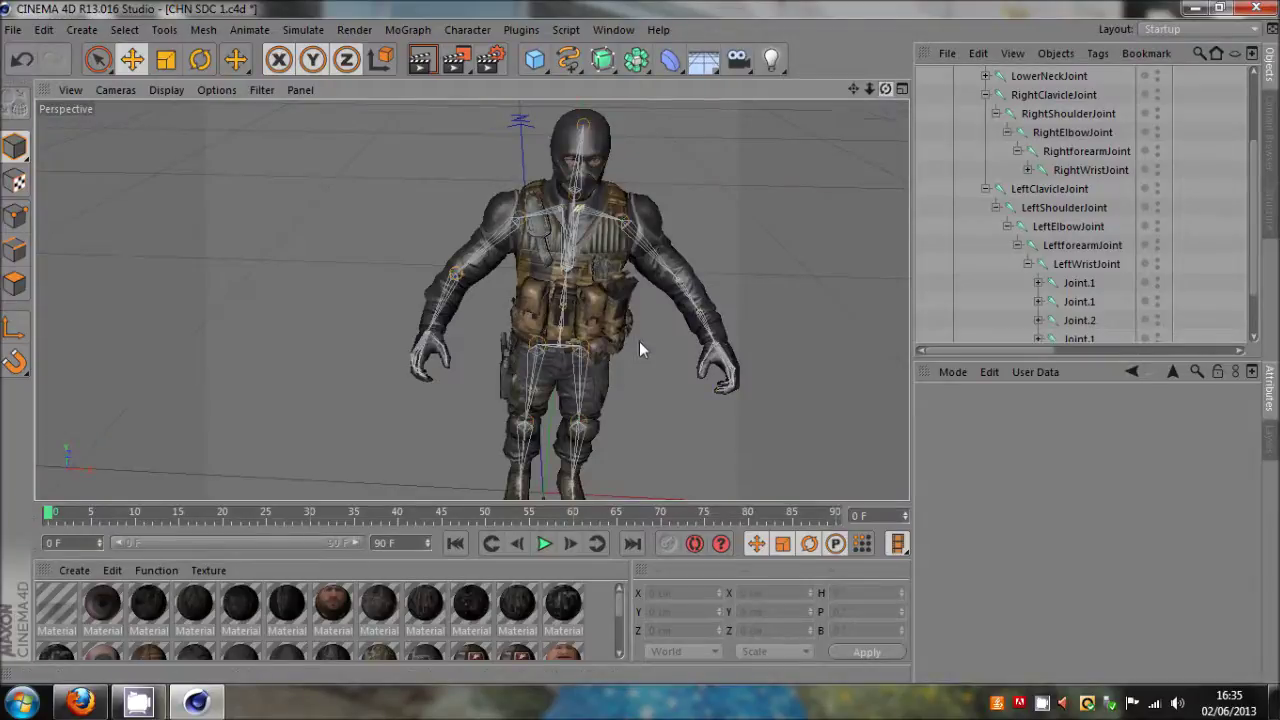
left_click_drag(639, 341, 639, 341)
left_click_drag(870, 89, 639, 341)
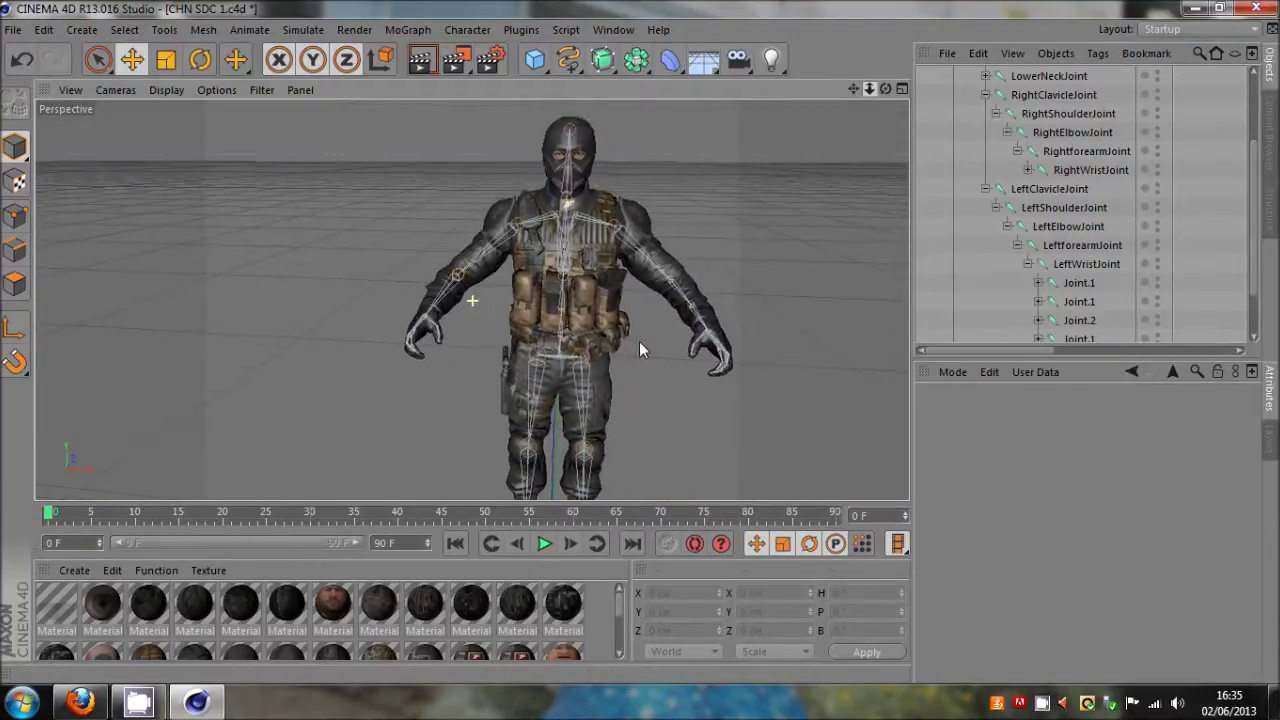
left_click_drag(854, 89, 639, 341)
left_click_drag(854, 89, 639, 341)
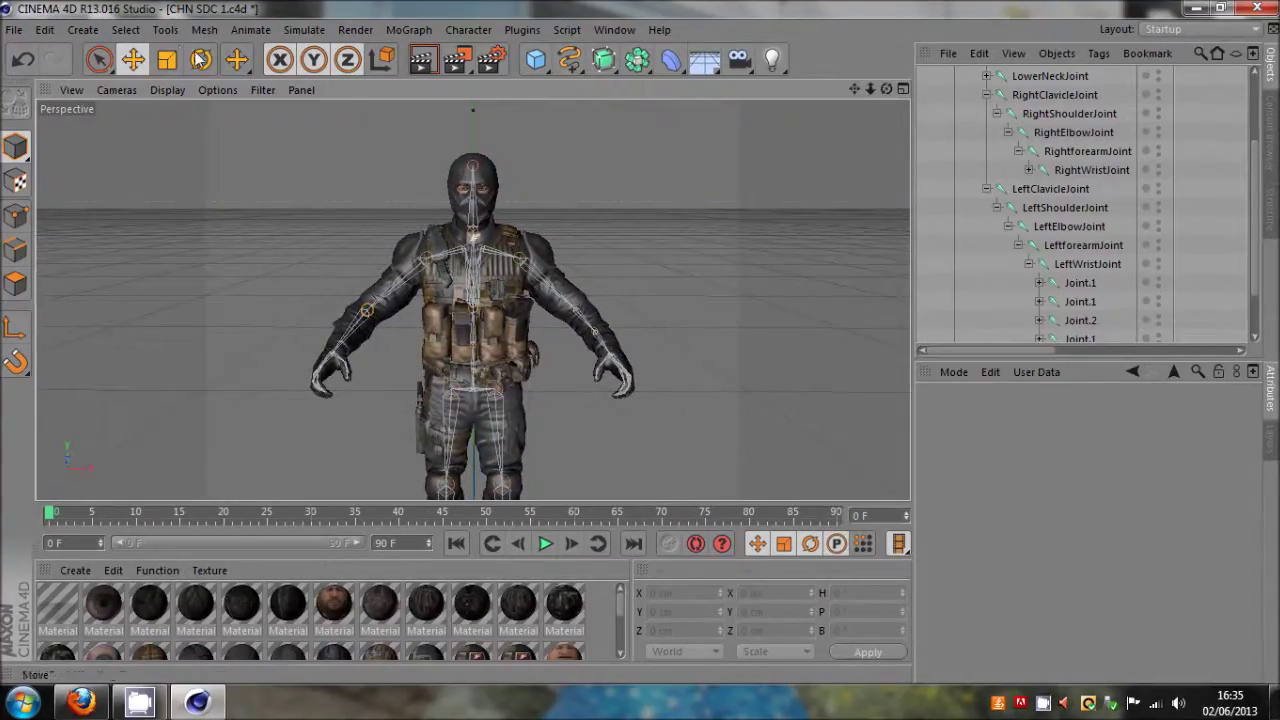
left_click(146, 60)
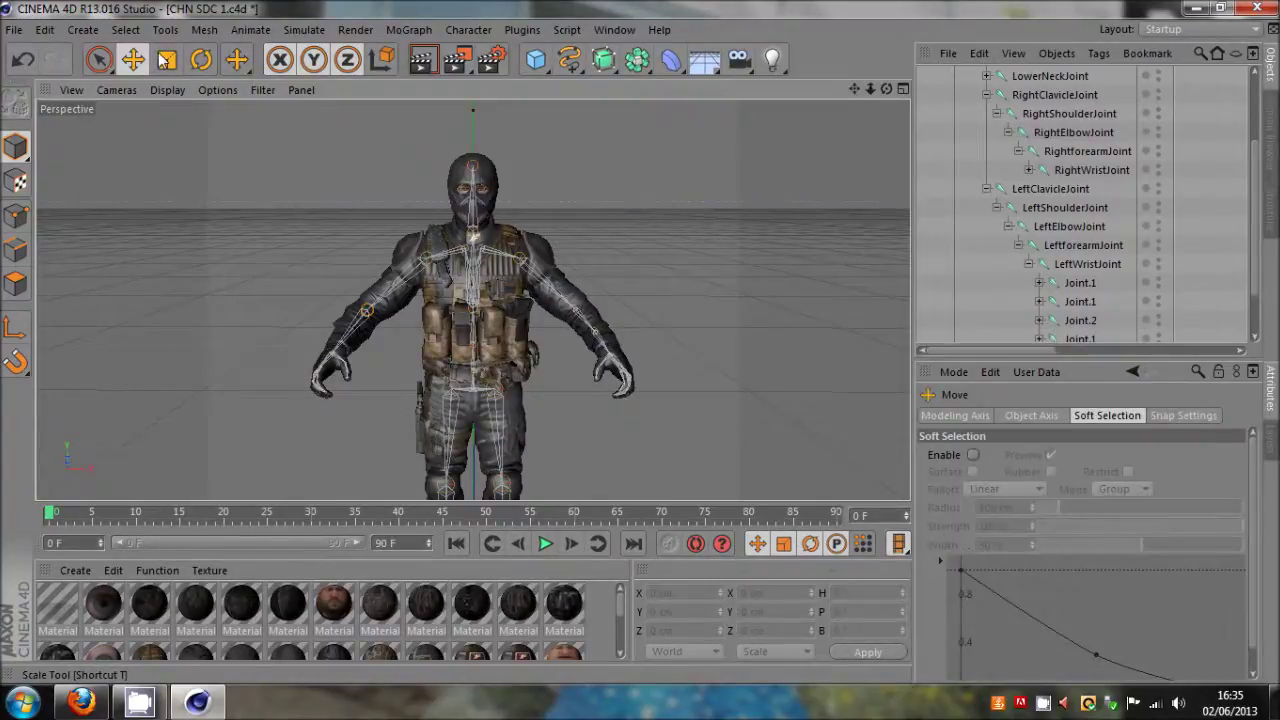
scroll(1080, 170, "up", 5)
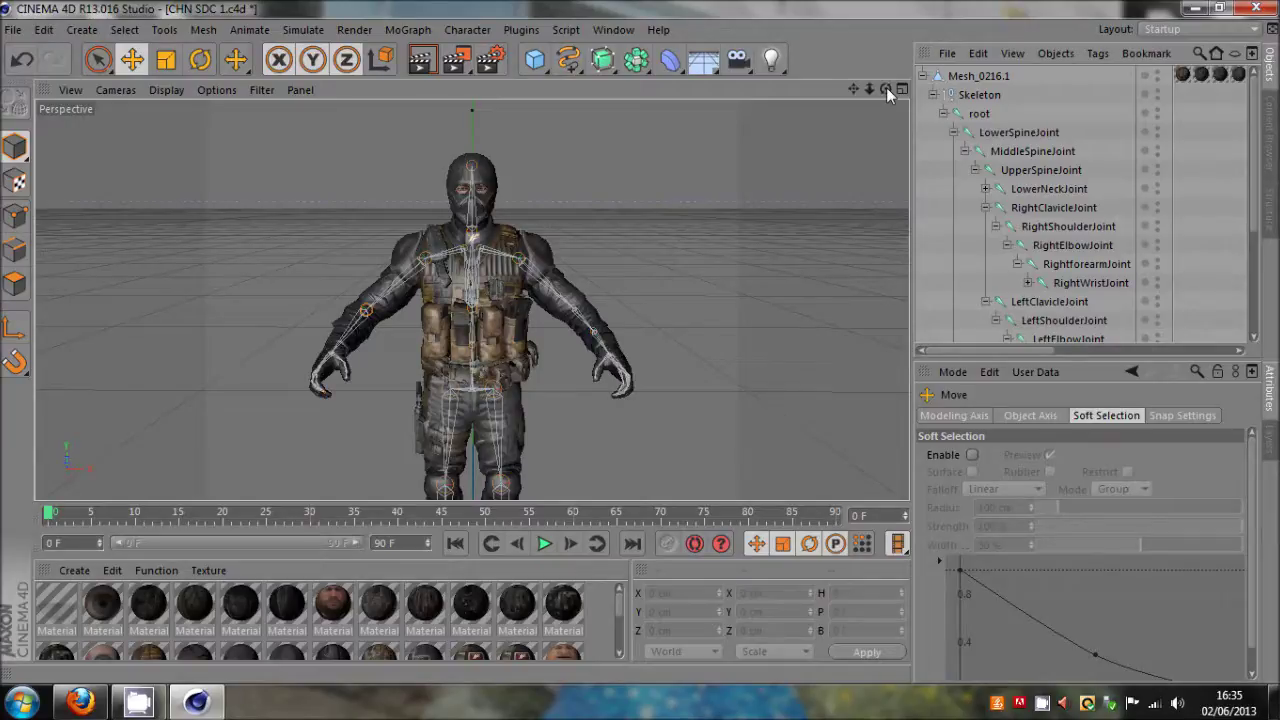
left_click(1192, 10)
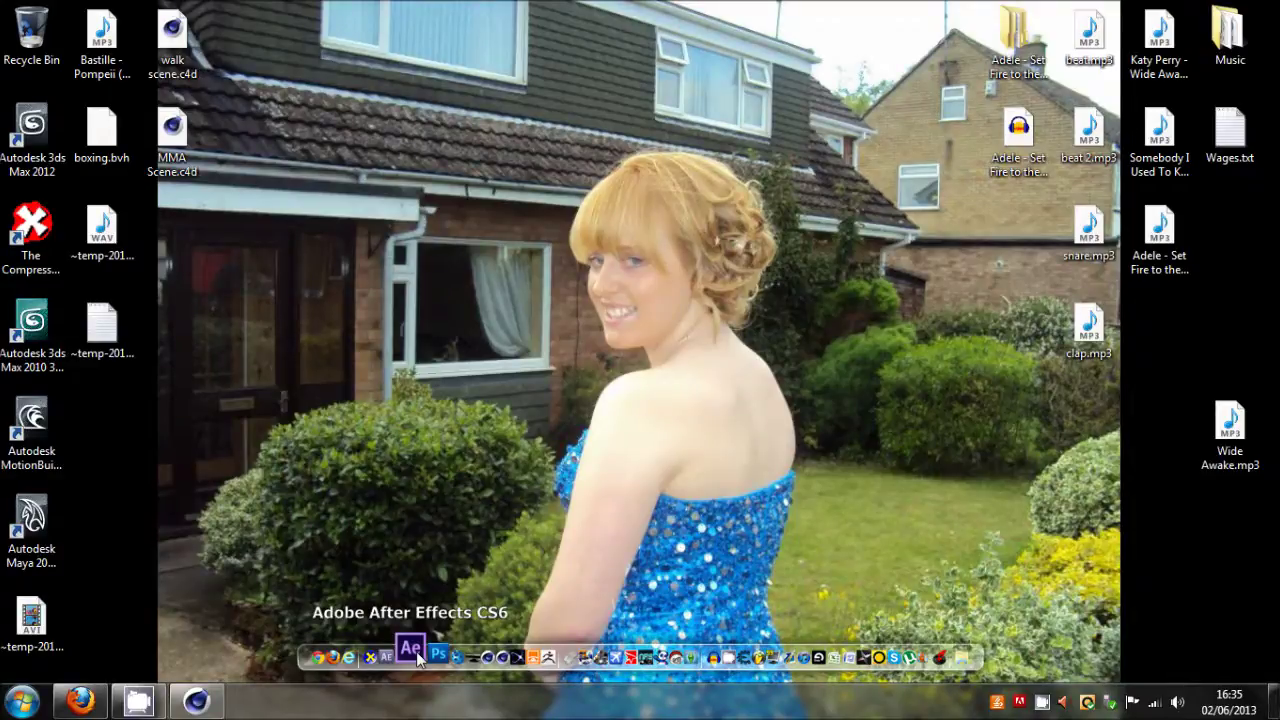
Step: Launch Adobe After Effects CS6 and close CINEMA 4D with its soldier scene
left_click(410, 649)
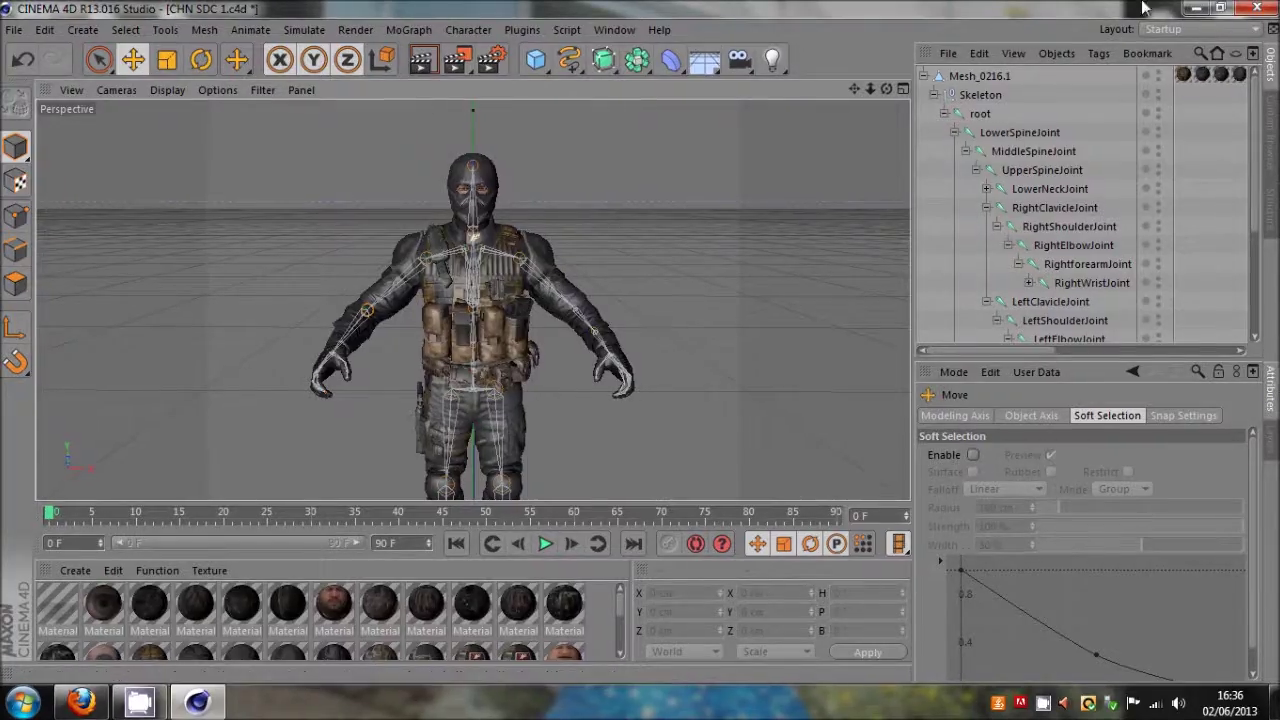
left_click(1256, 7)
left_click(655, 421)
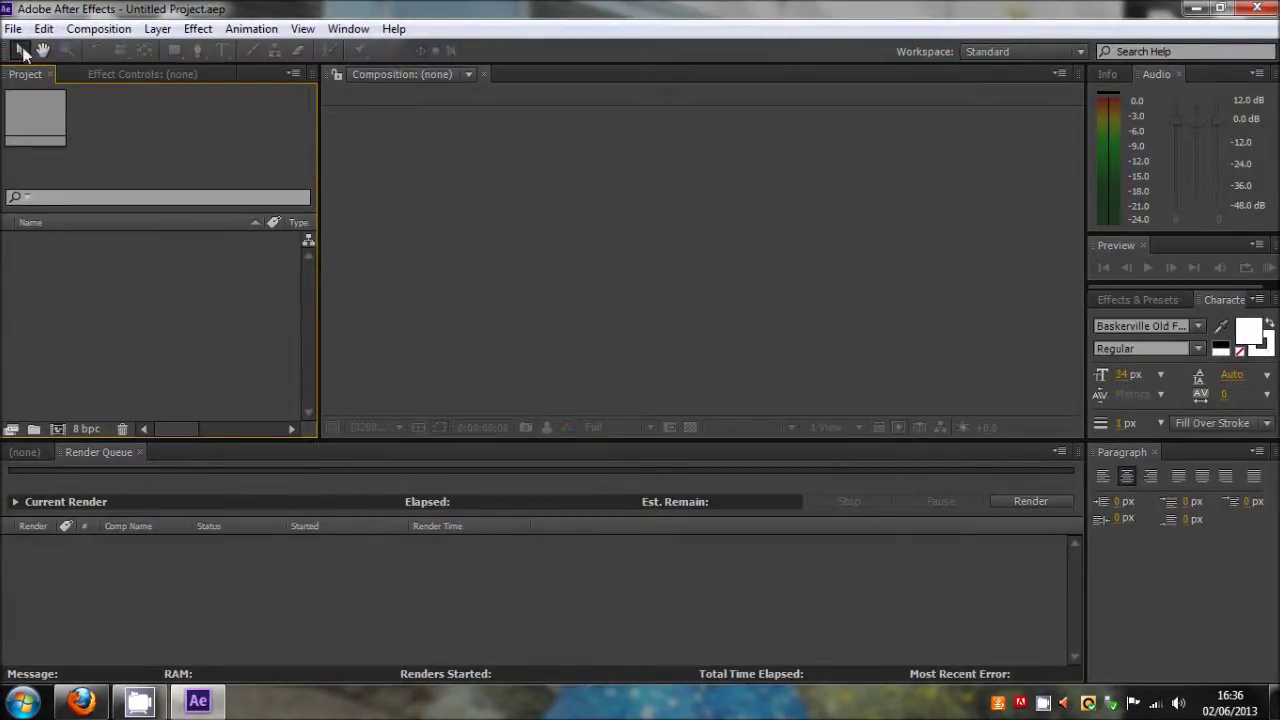
Step: Open the recent project UFC.aep
left_click(13, 28)
mouse_move(100, 84)
left_click(450, 94)
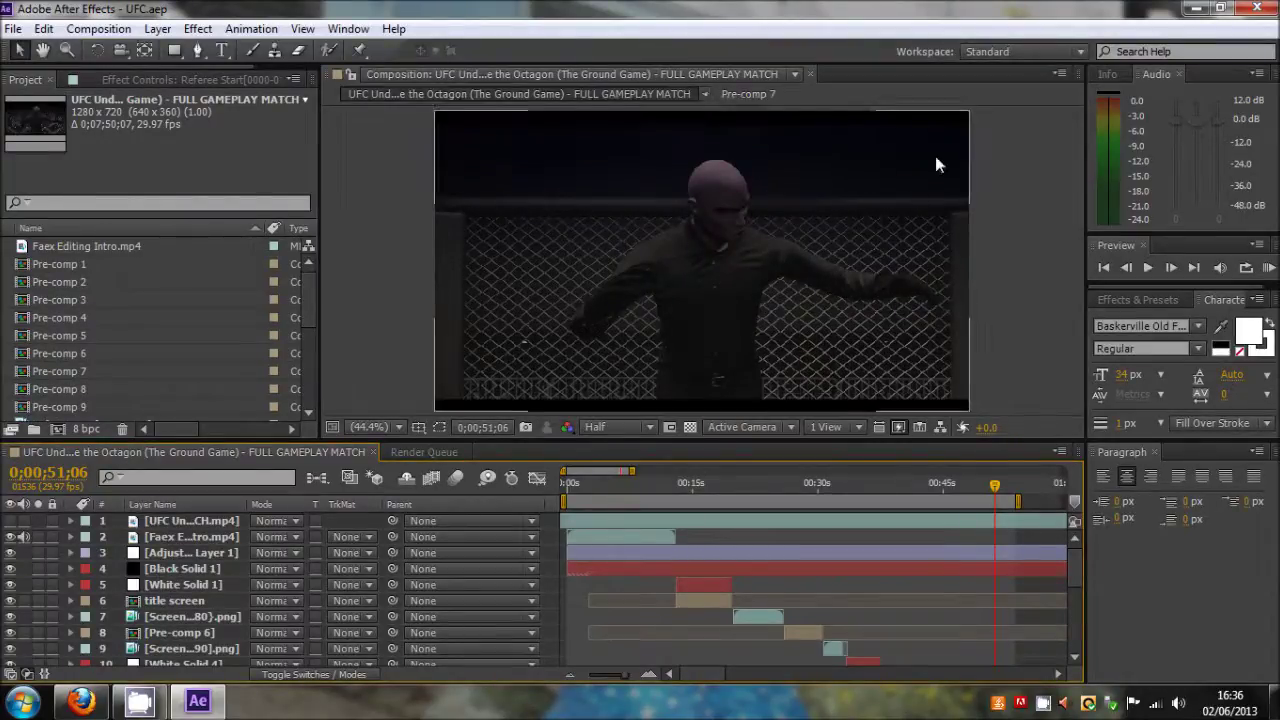
left_click(997, 271)
Step: Move the current time back to about 0;00;13;25 and step forward to examine the fighters' versus title
left_click(942, 485)
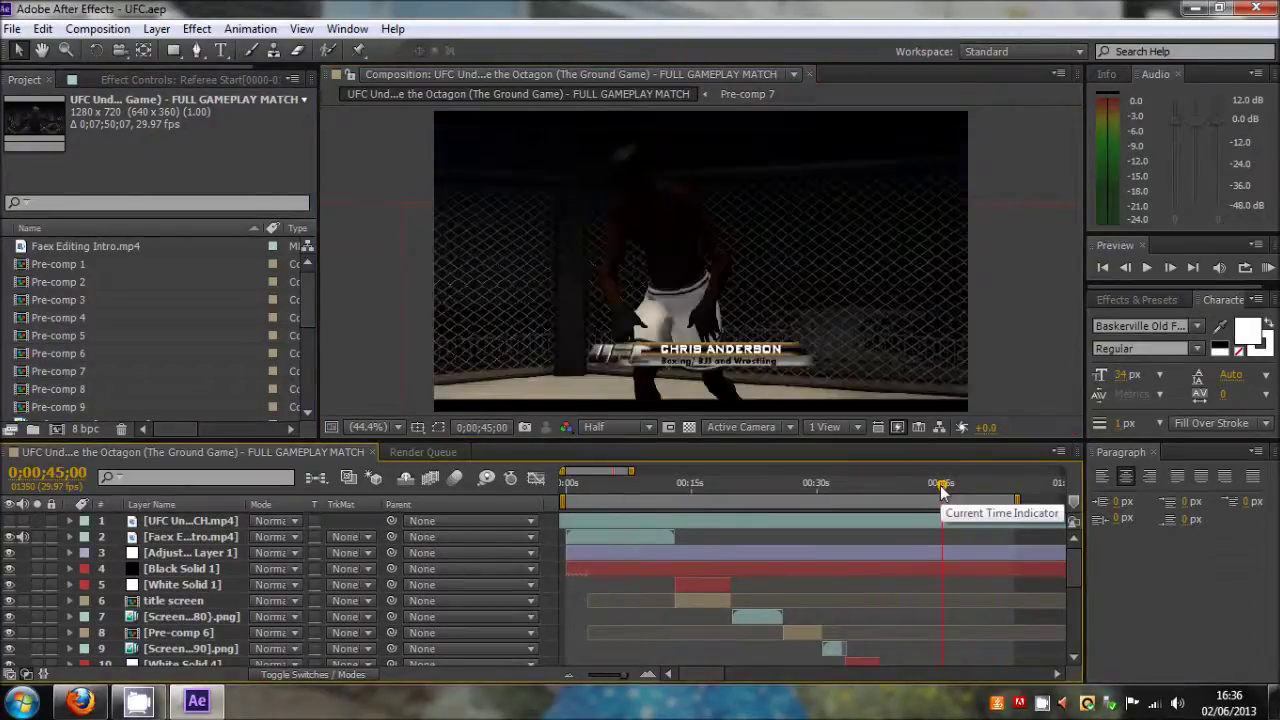
left_click_drag(942, 487, 683, 487)
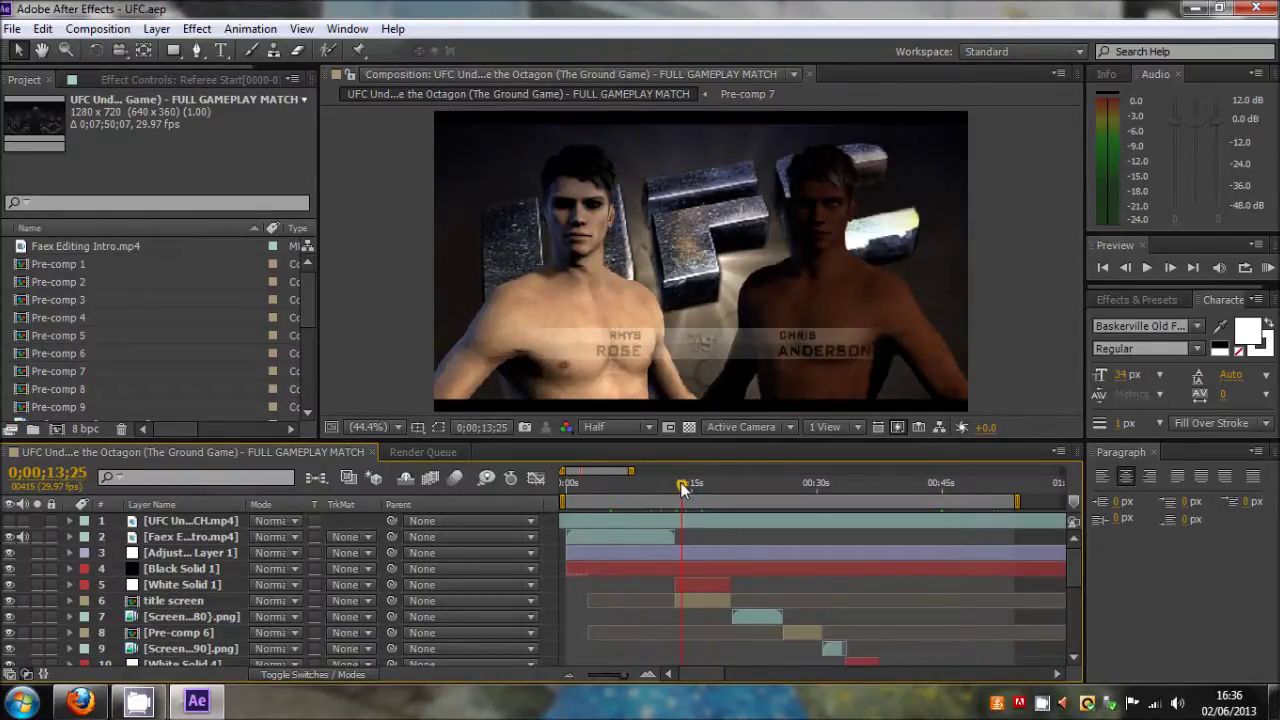
left_click(1168, 269)
left_click(1168, 269)
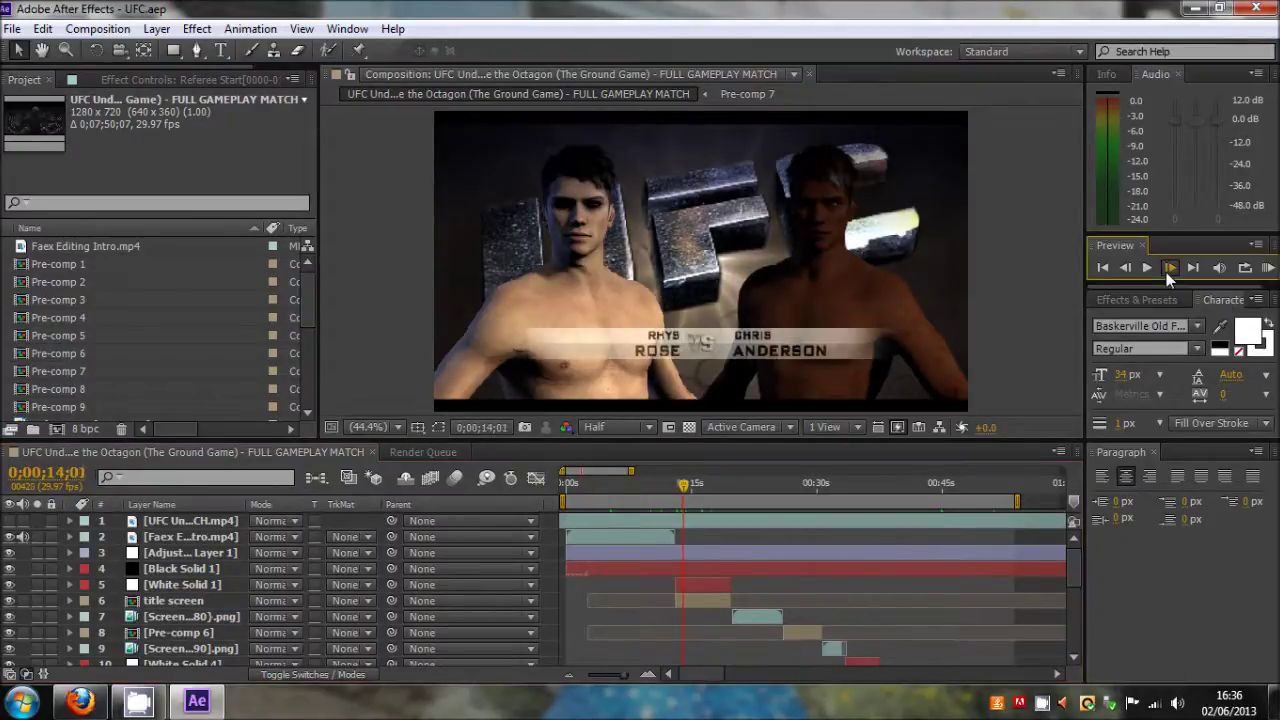
left_click(1168, 269)
left_click(1168, 269)
Step: Scrub the composition from the versus title through to the referee shot at about 0;00;52;26
left_click(688, 490)
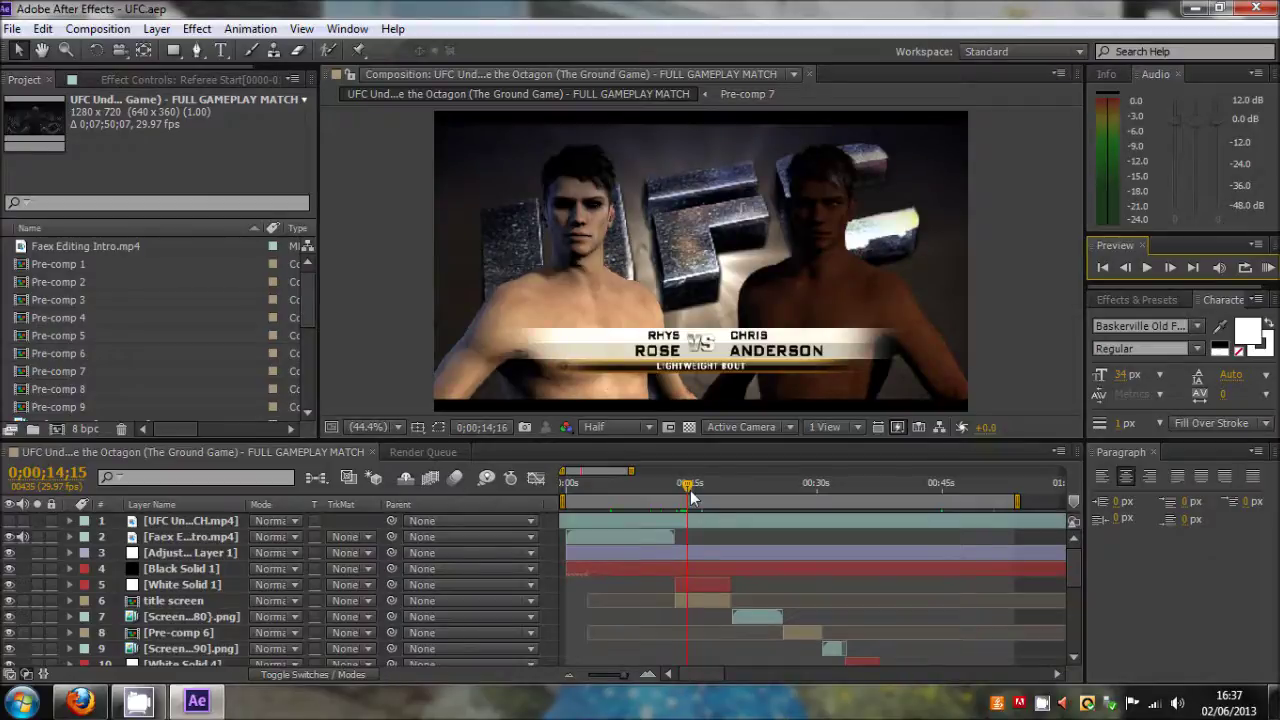
left_click_drag(690, 492, 896, 492)
left_click_drag(903, 490, 1012, 490)
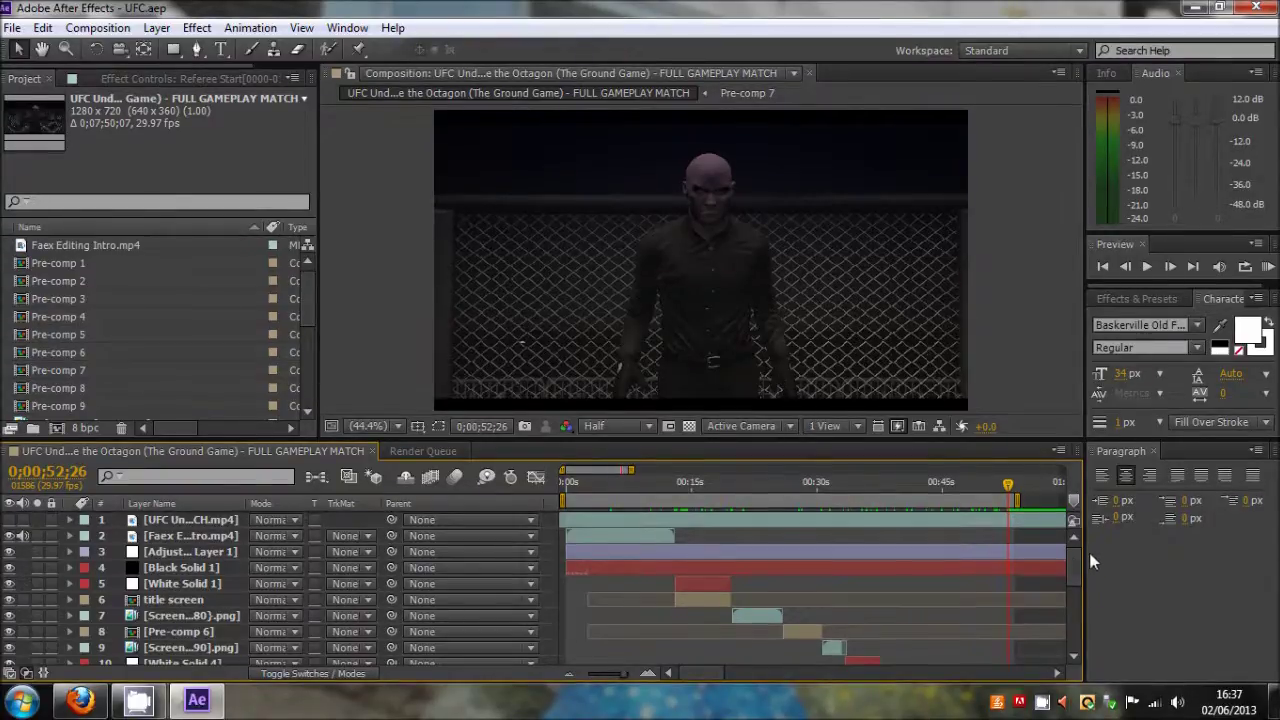
Step: Set the work area to start just before the 45-second mark and move the current time to 0;00;52;02
left_click_drag(1075, 573, 1076, 646)
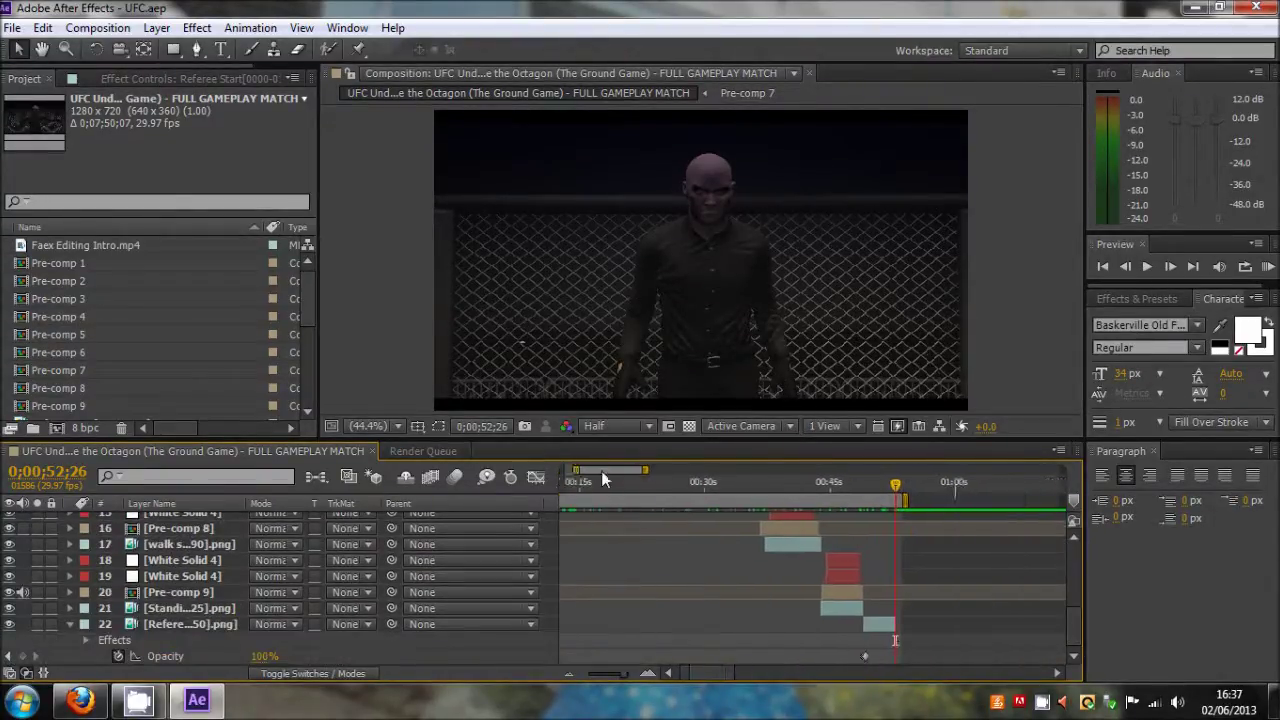
left_click_drag(564, 500, 915, 558)
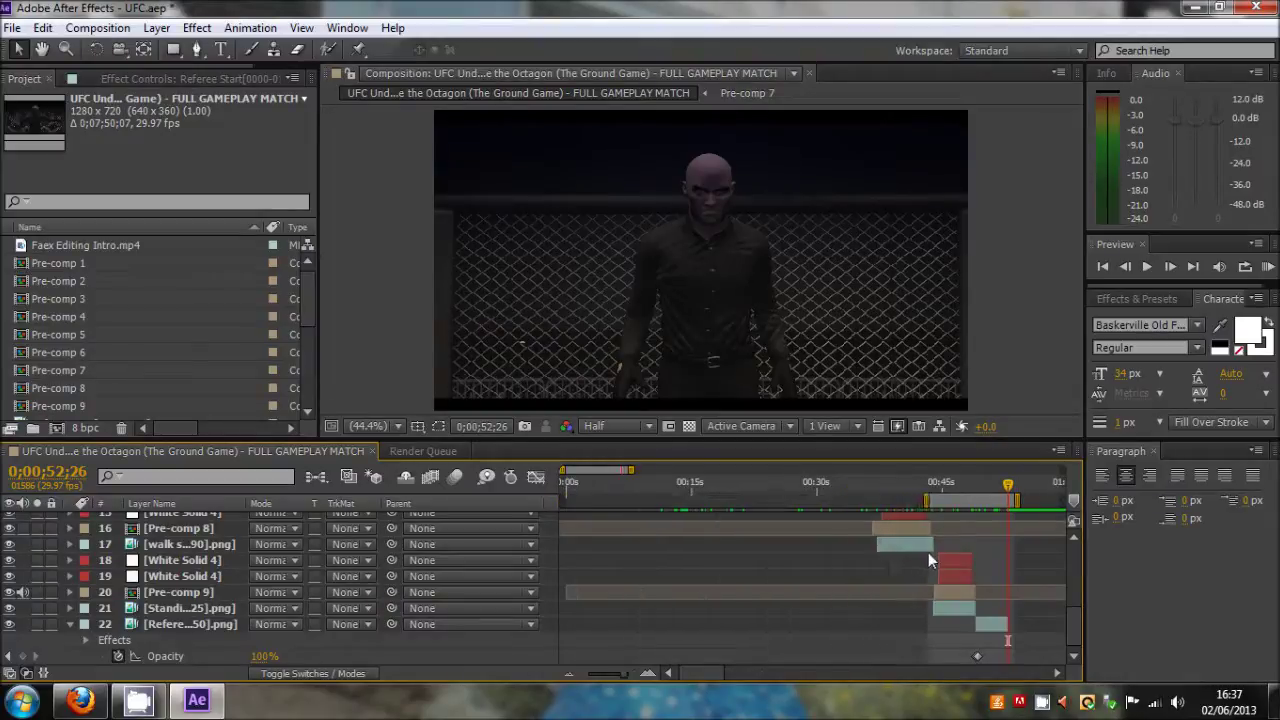
left_click_drag(582, 469, 610, 489)
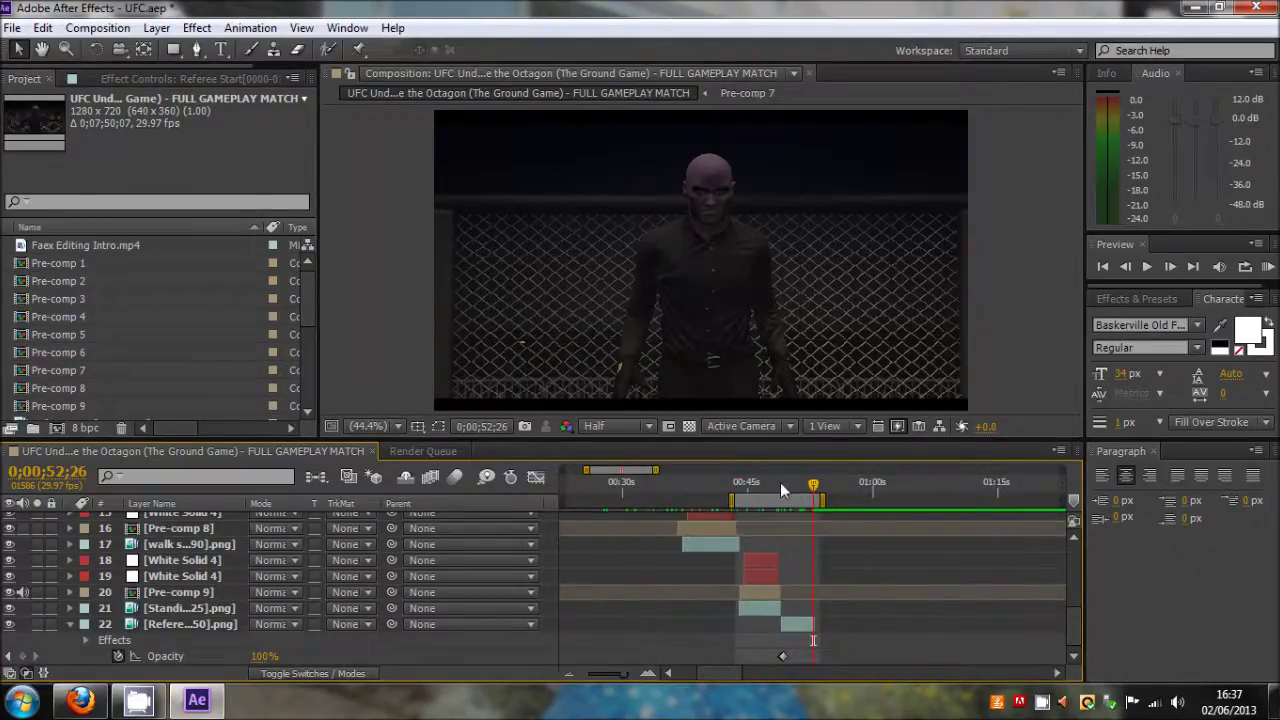
left_click(807, 488)
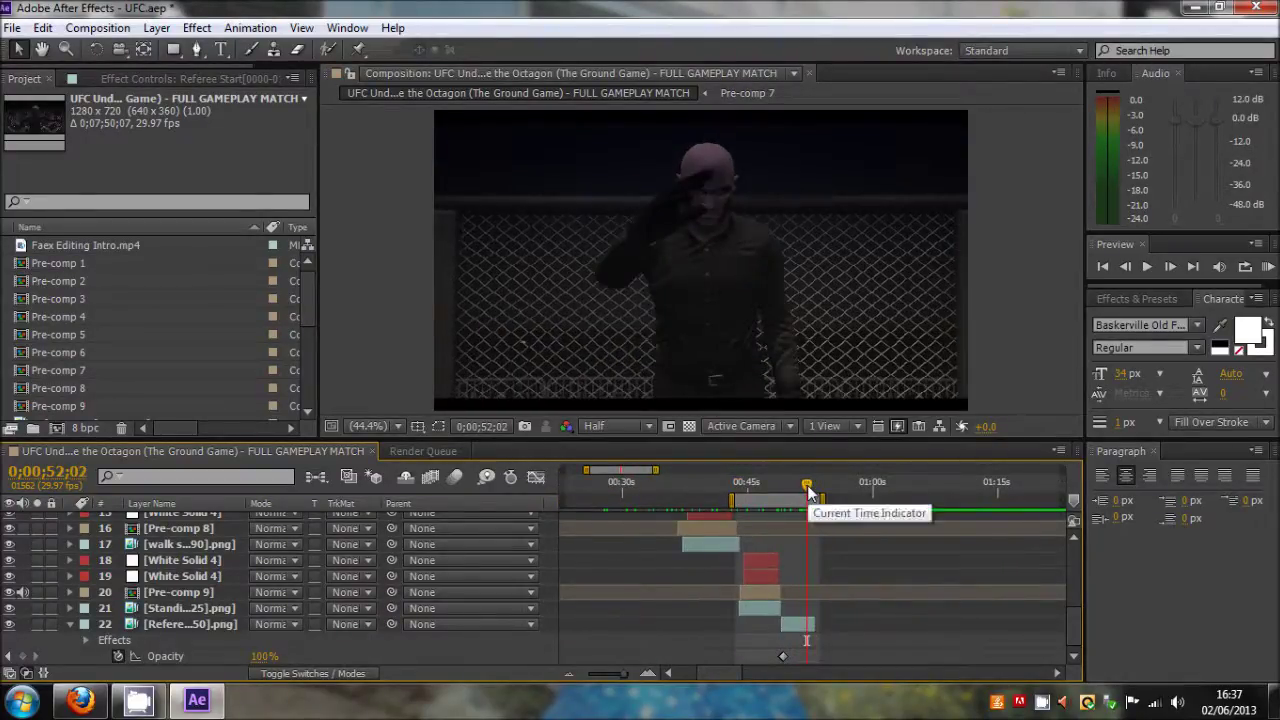
left_click(985, 332)
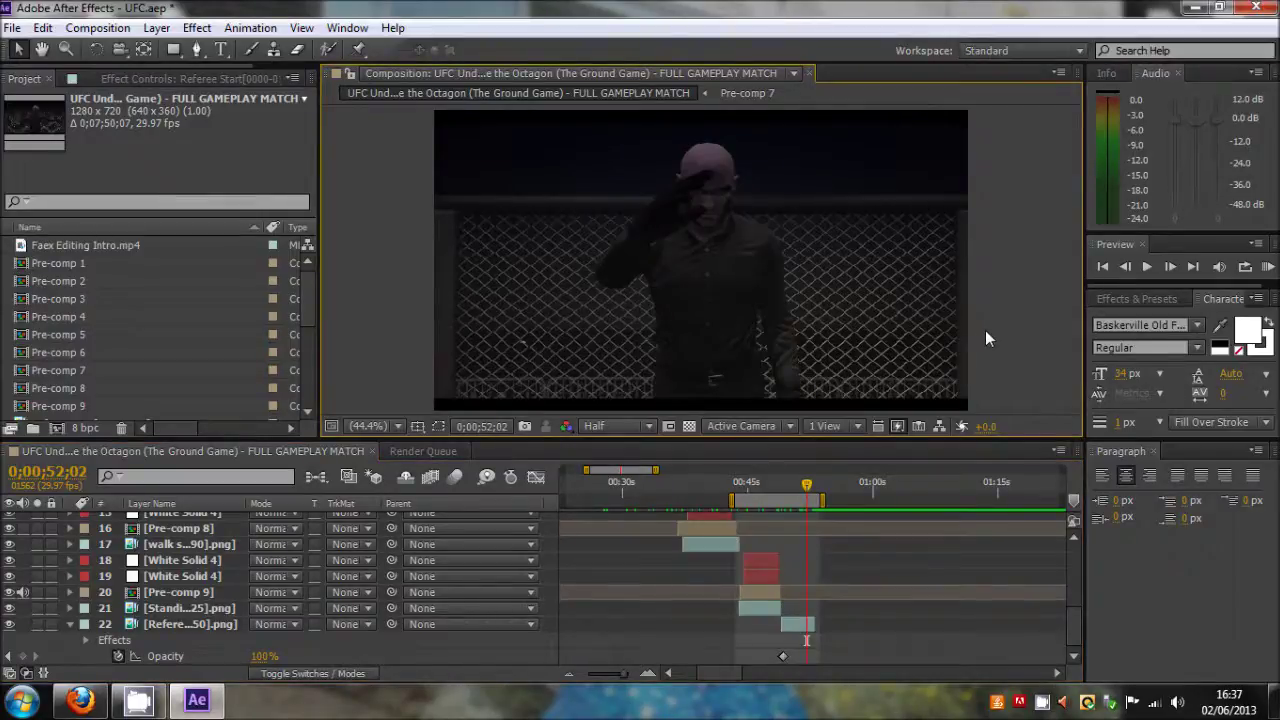